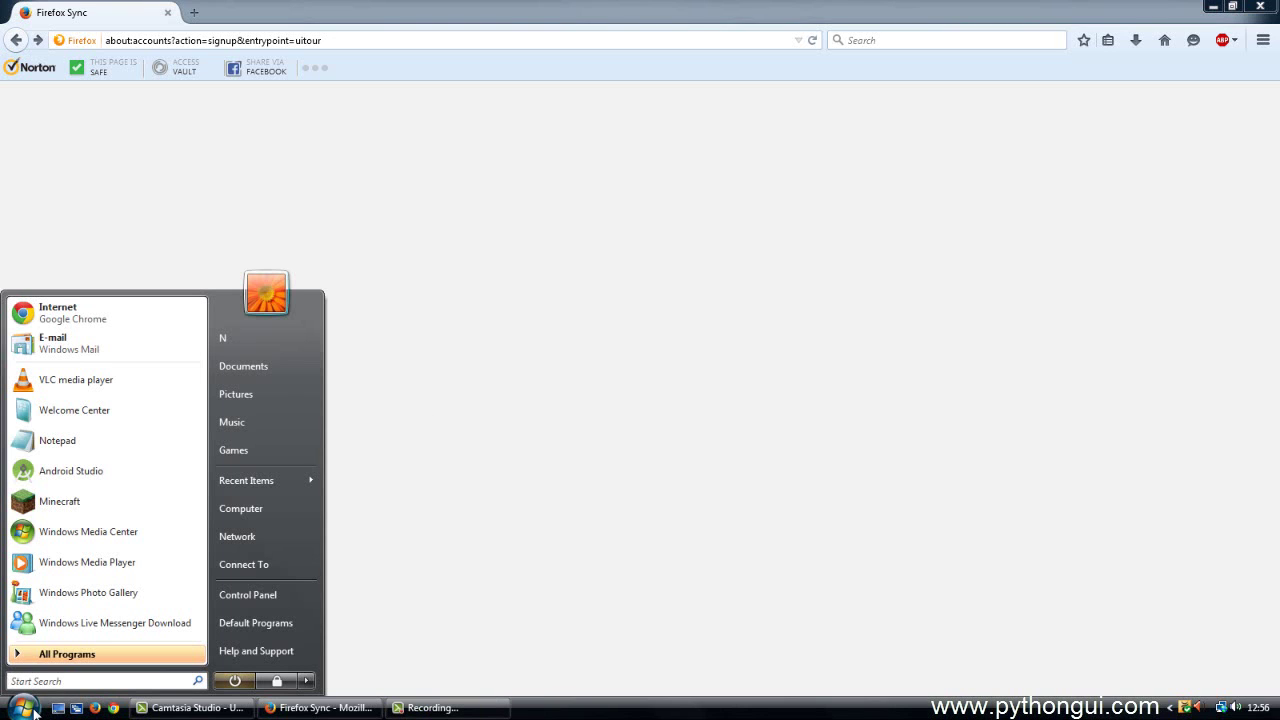
Open cmd.exe from a Start search and run python, which is reported as not recognized.
left_click(57, 680)
type("c")
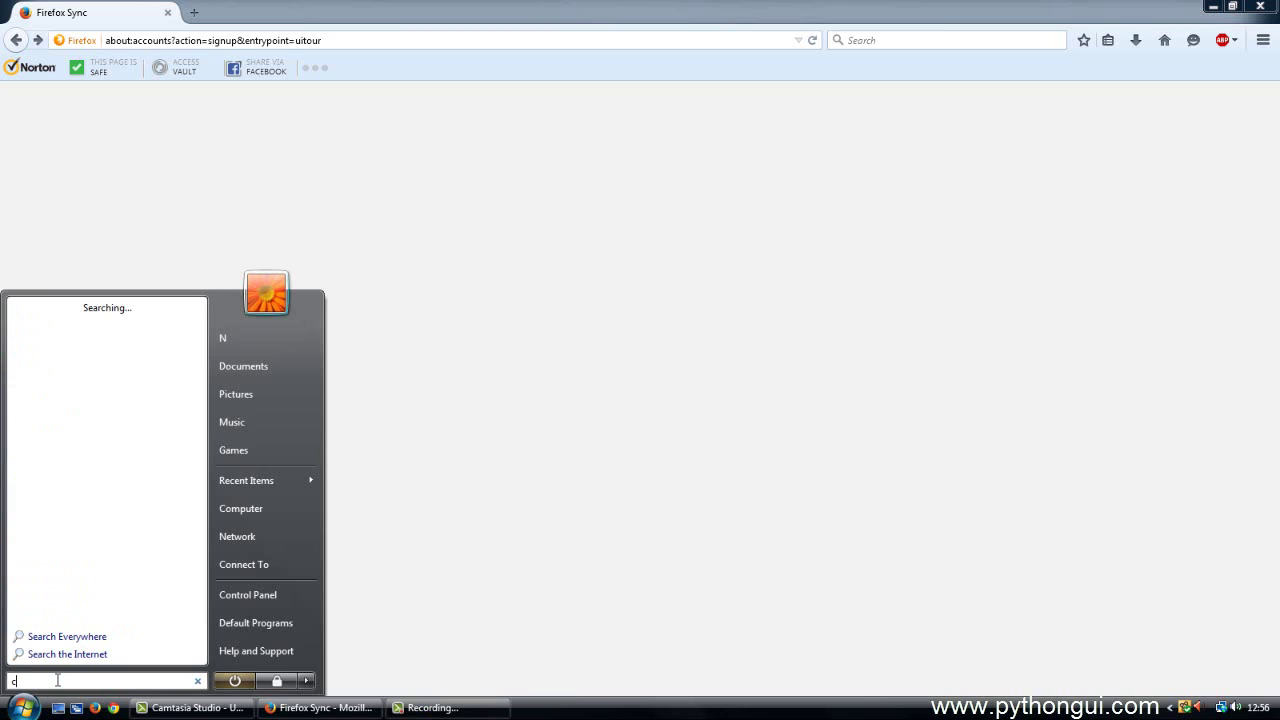
type("md")
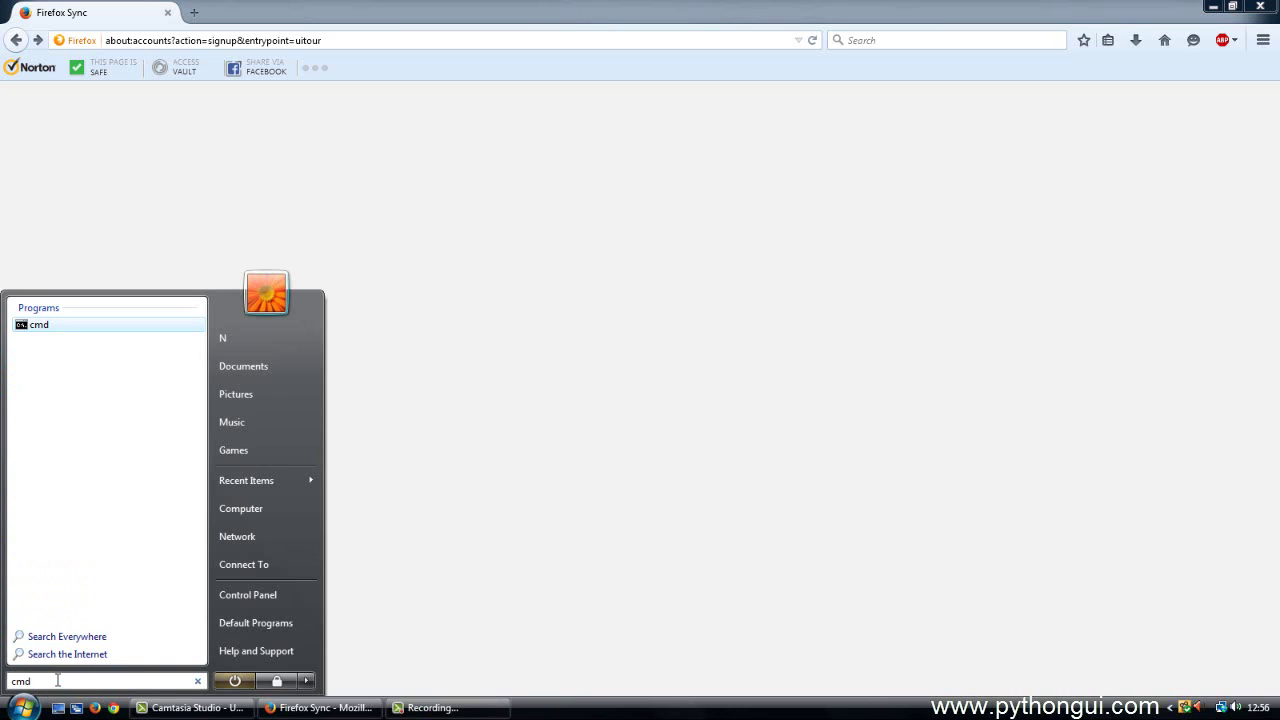
left_click(30, 325)
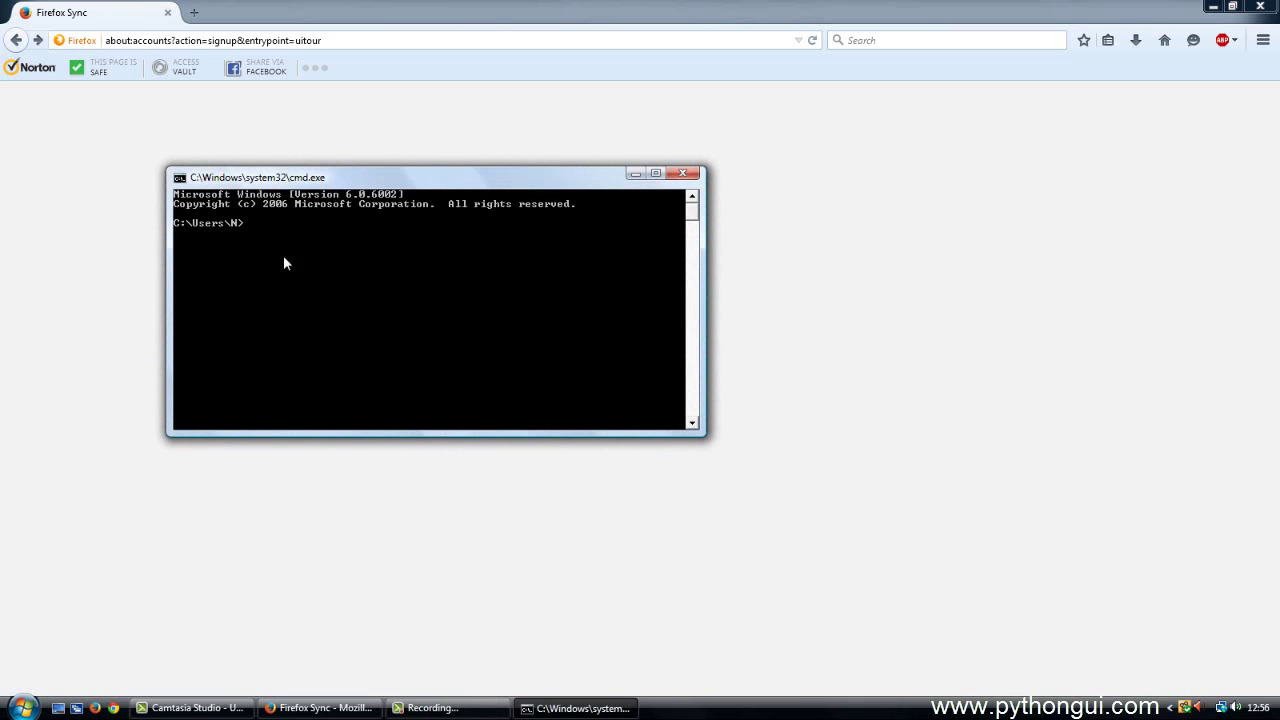
left_click_drag(462, 177, 685, 268)
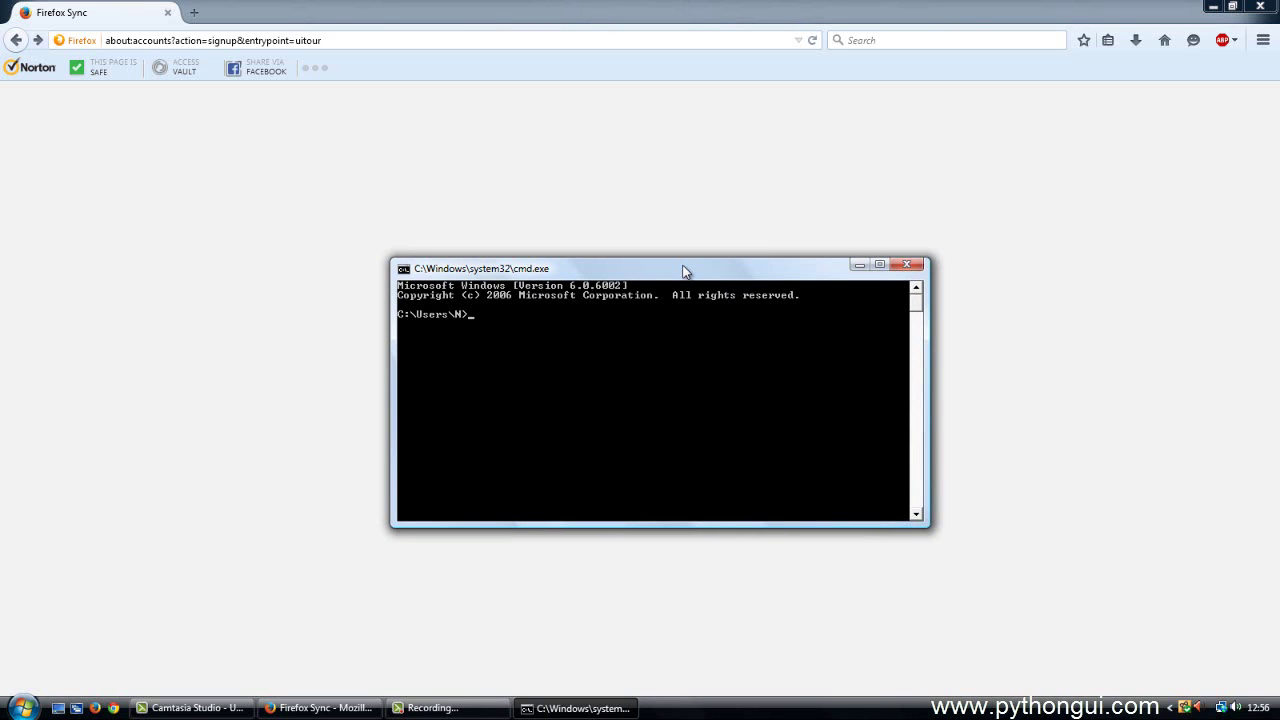
type("python")
key("Return")
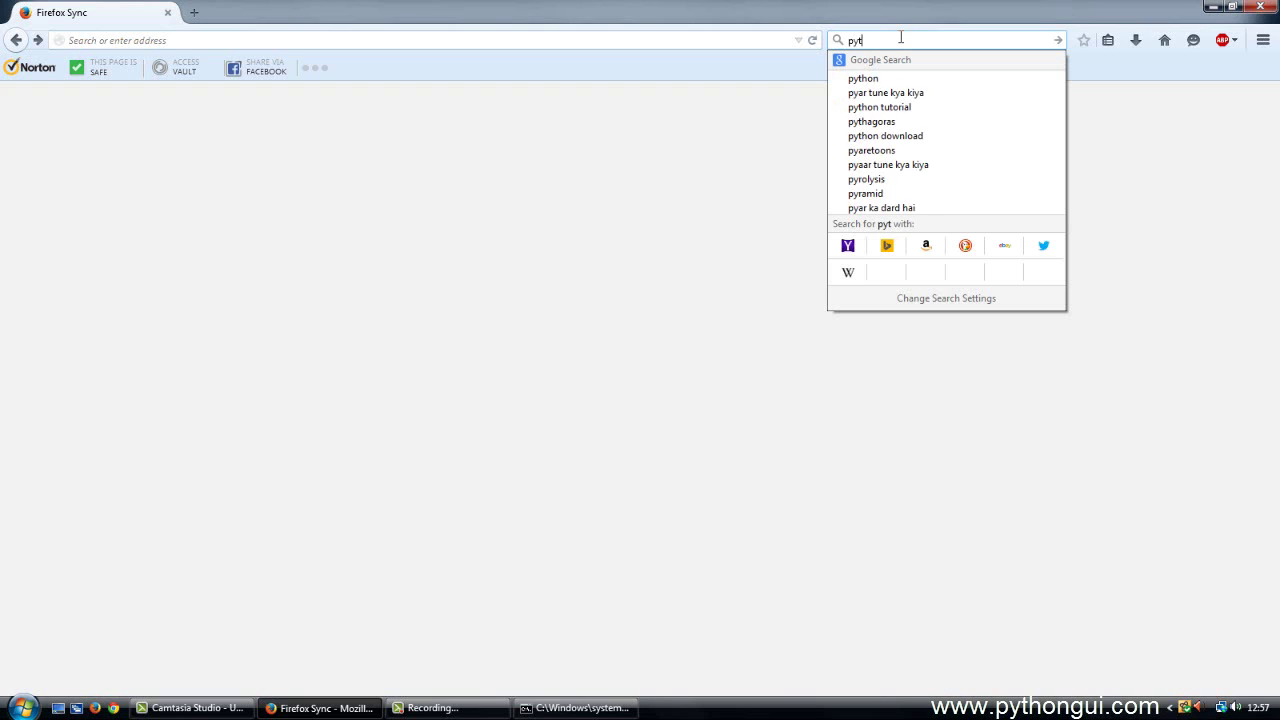
Search the web for python and go to the python.org Downloads page.
type("on")
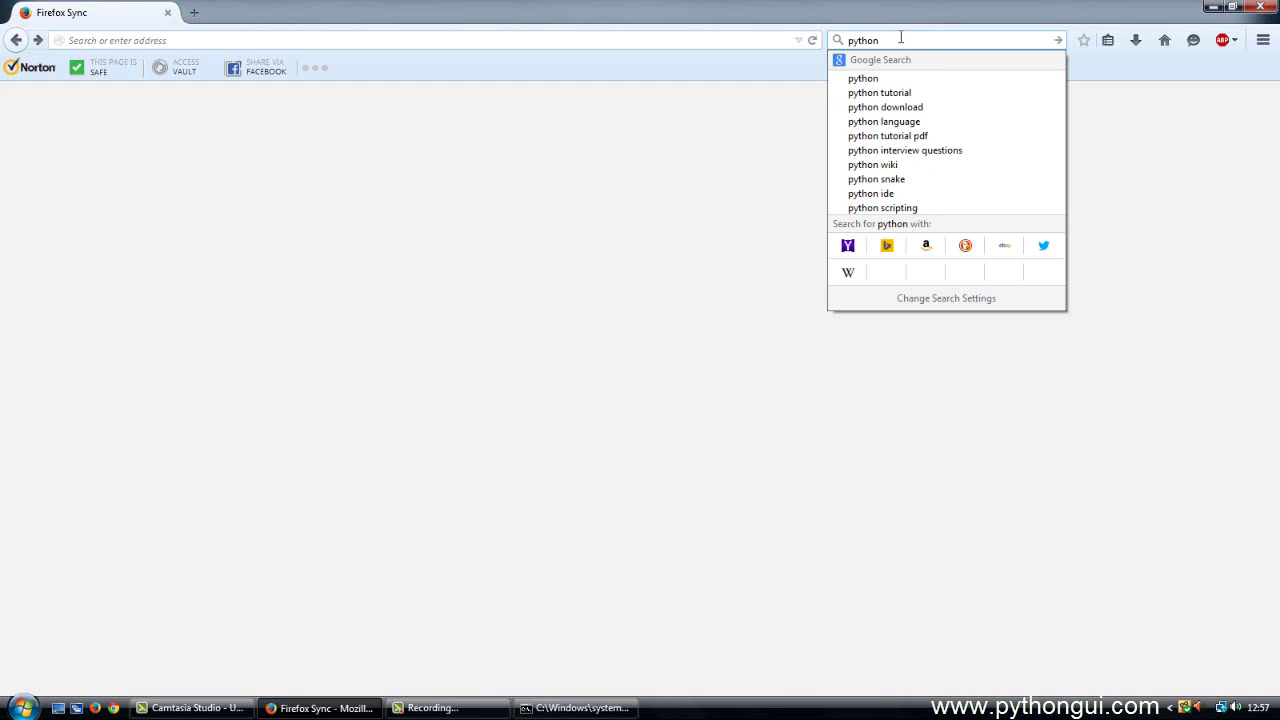
key("Return")
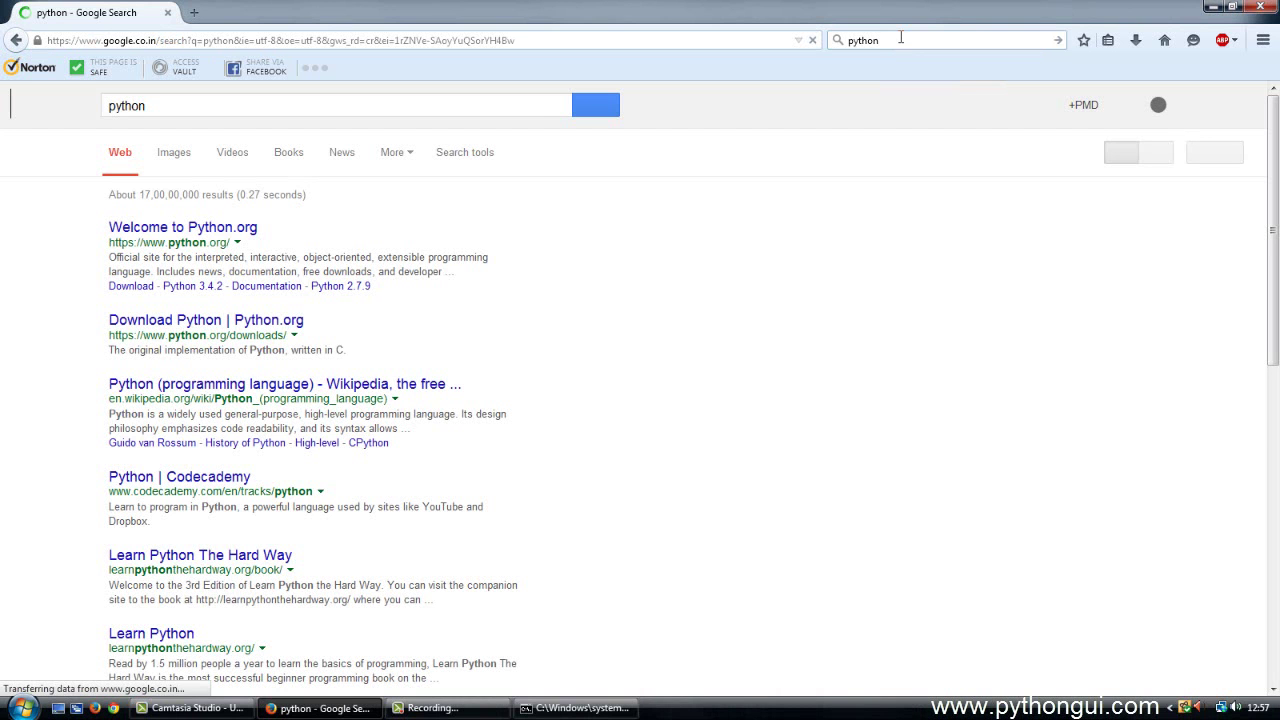
left_click(222, 233)
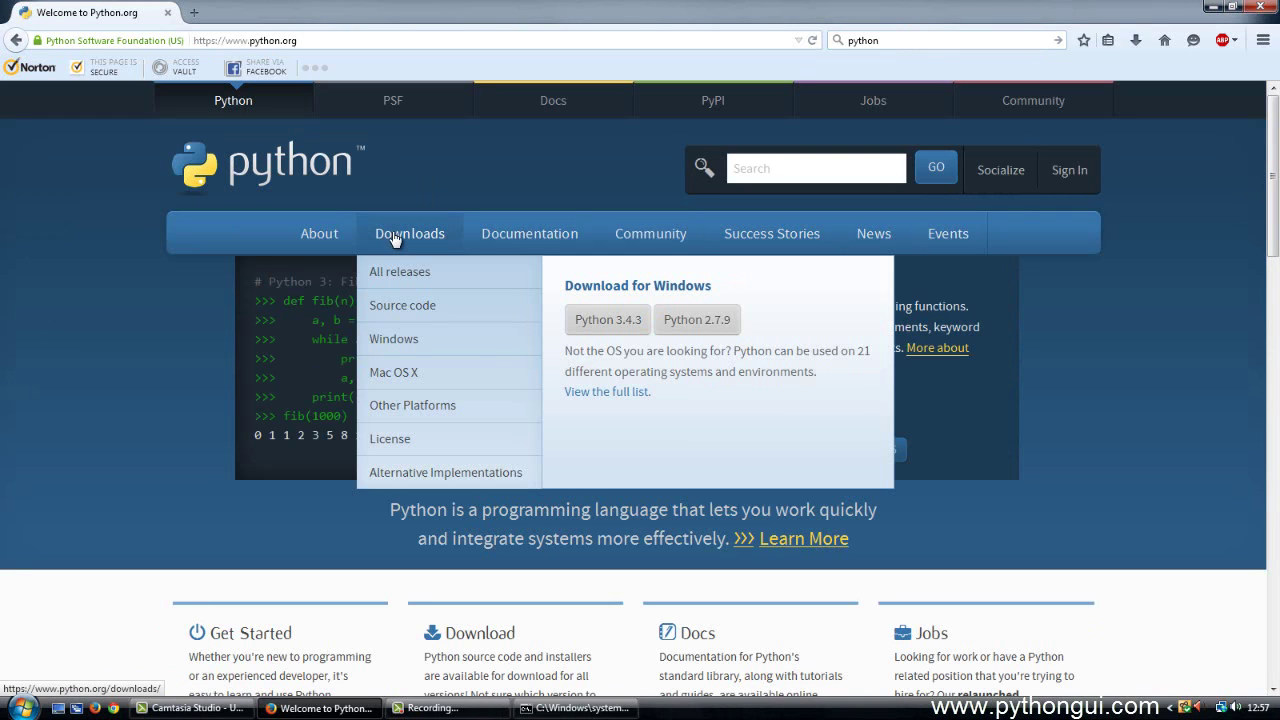
left_click(395, 238)
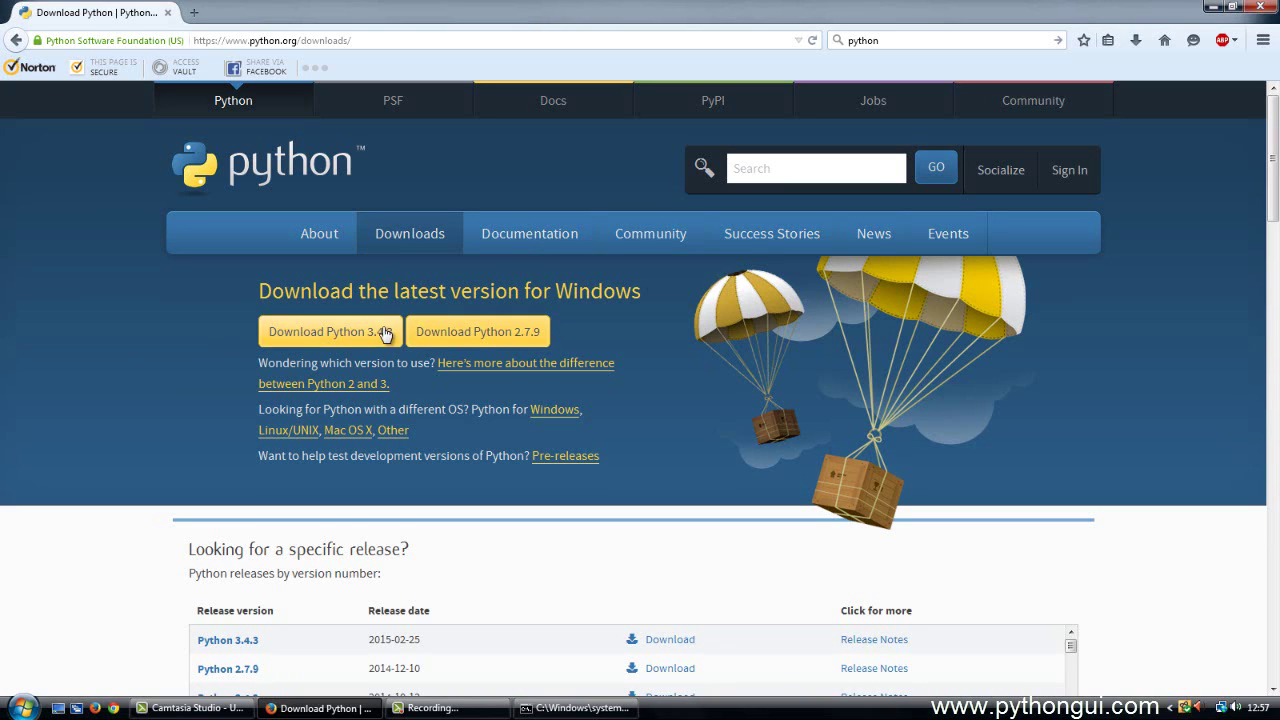
Save the Python 3.4.3 installer, python-3.4.3.msi, and watch it finish downloading.
left_click(329, 340)
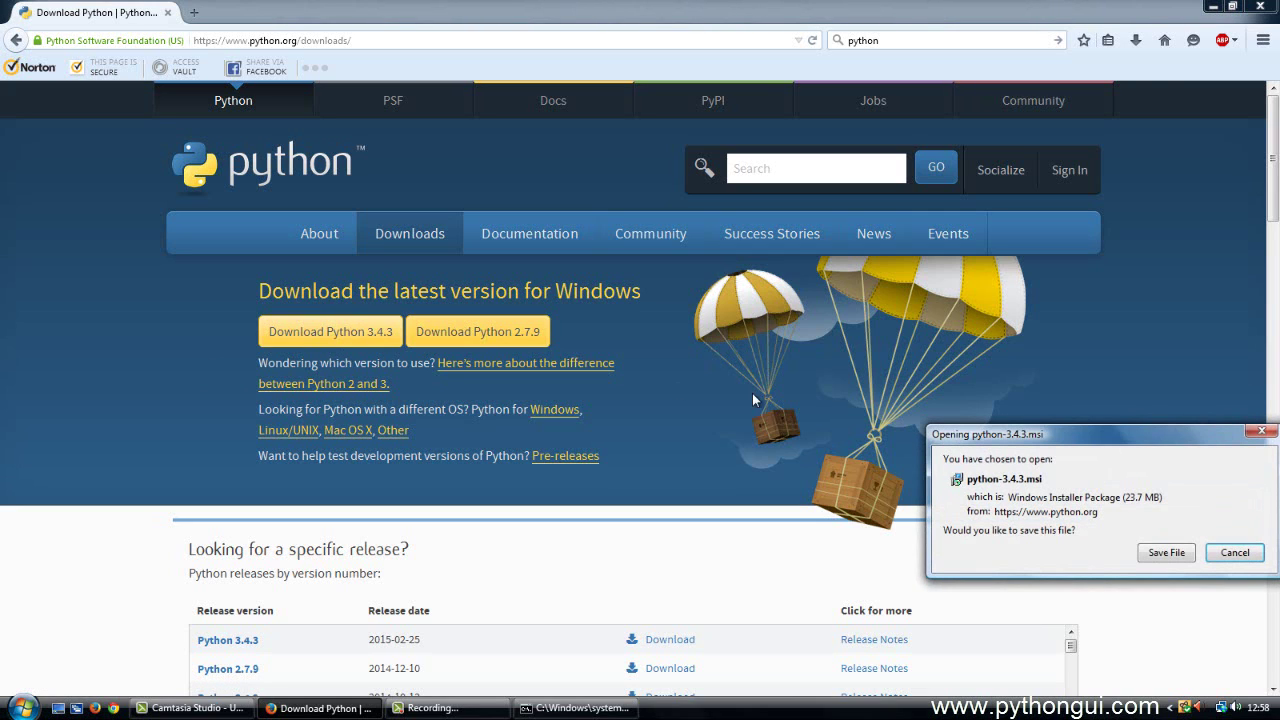
left_click(1166, 553)
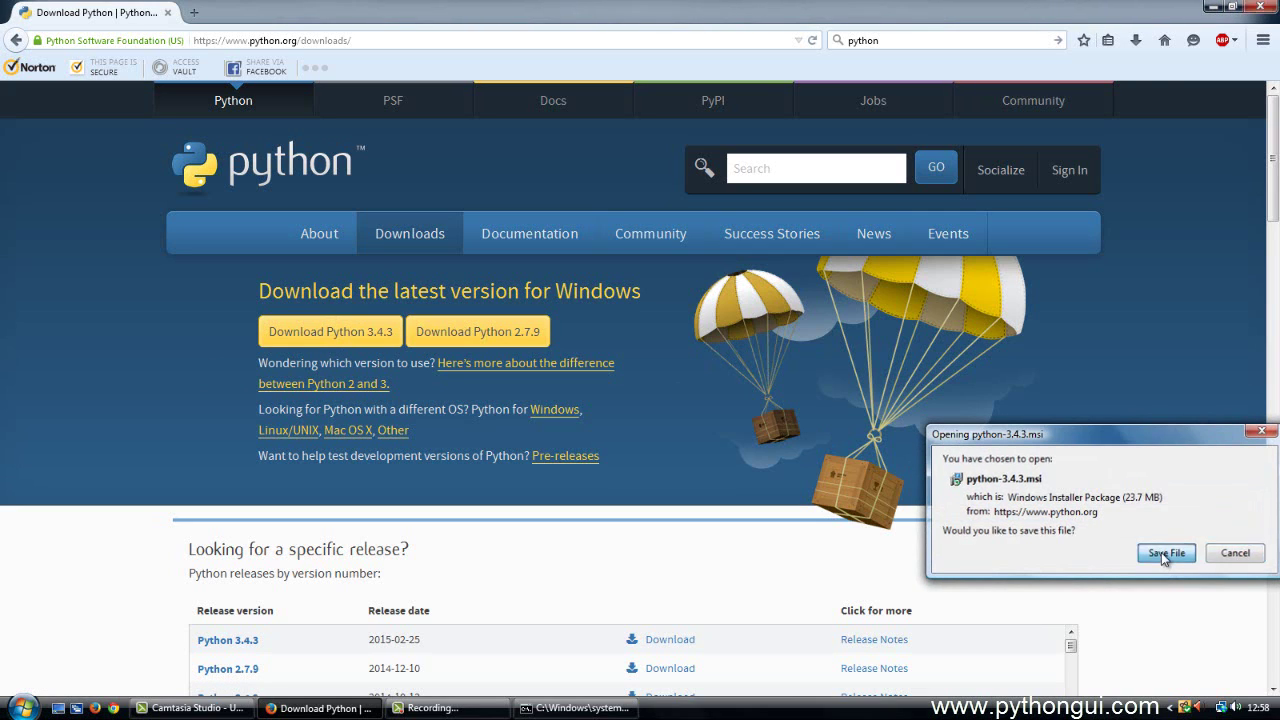
left_click(1136, 42)
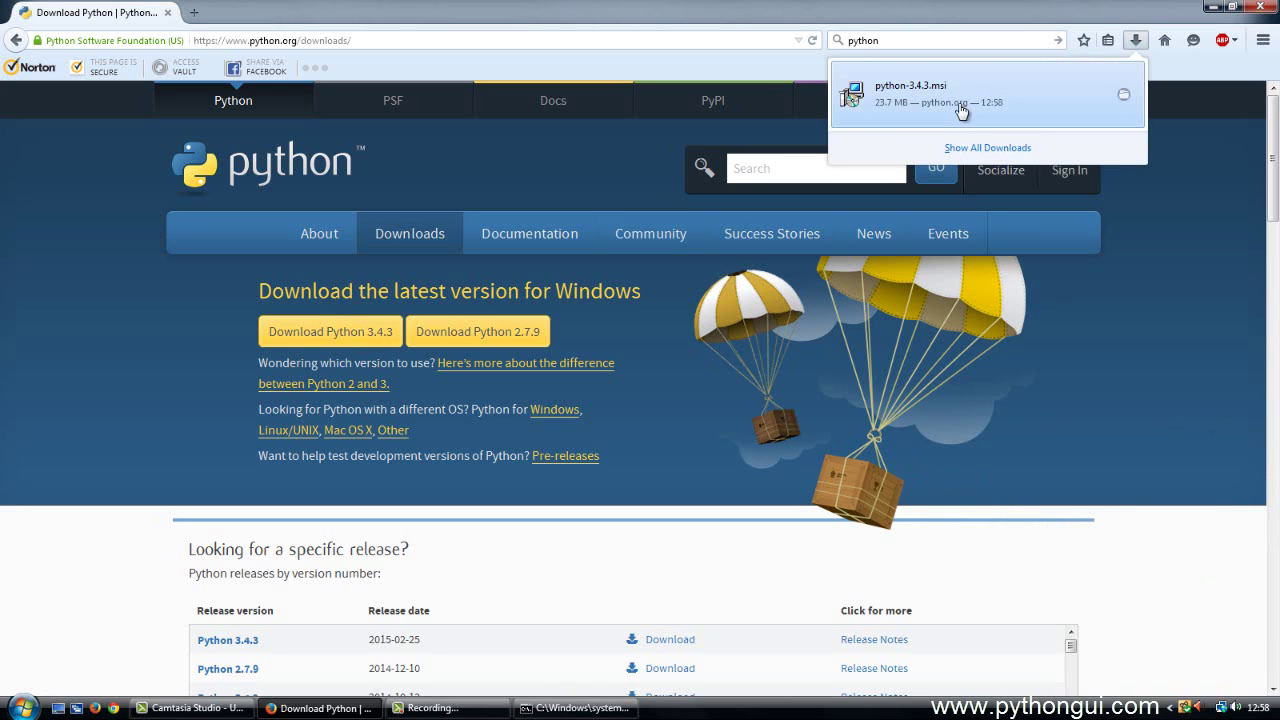
Open the Downloads folder and launch python-3.4.3.msi.
left_click(1124, 103)
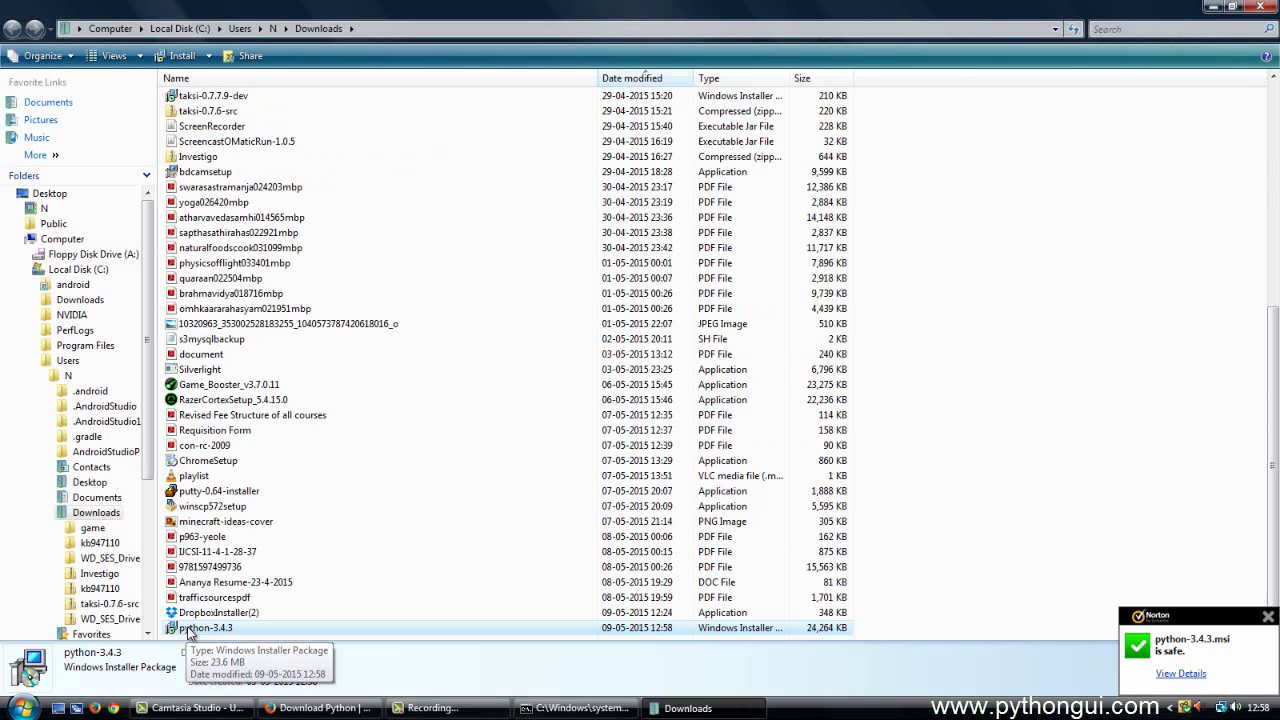
right_click(188, 632)
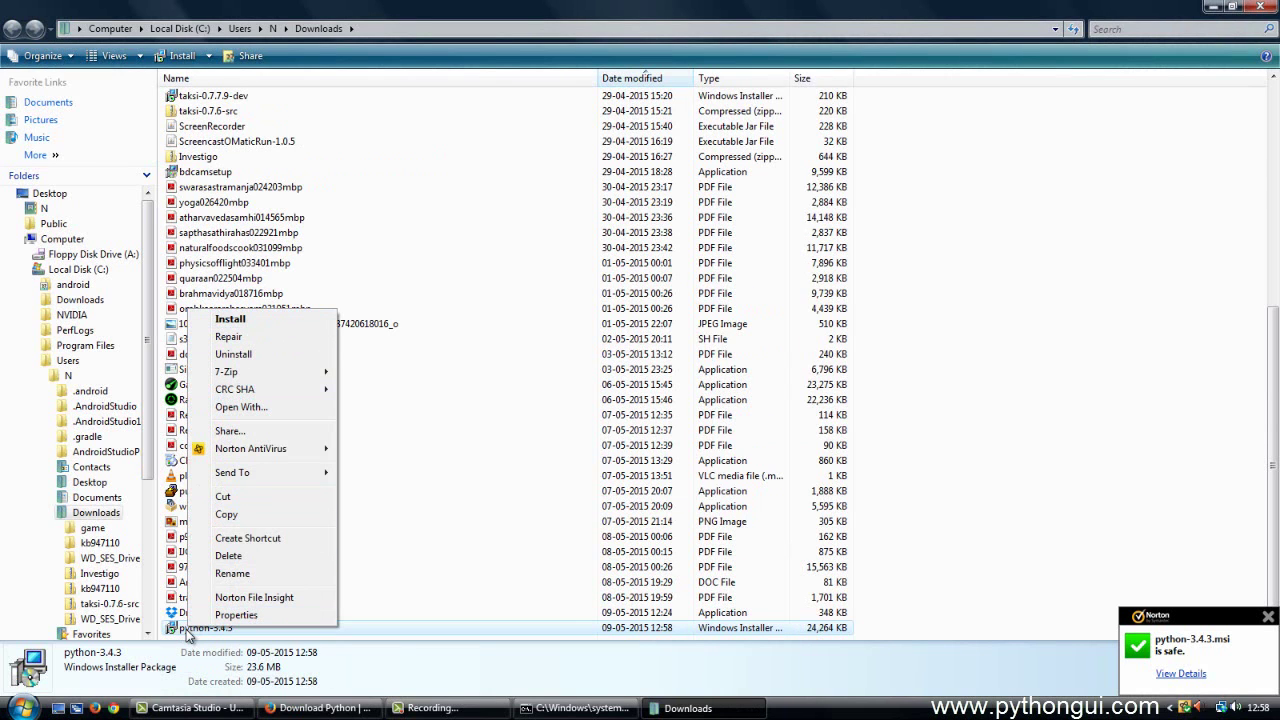
left_click(186, 629)
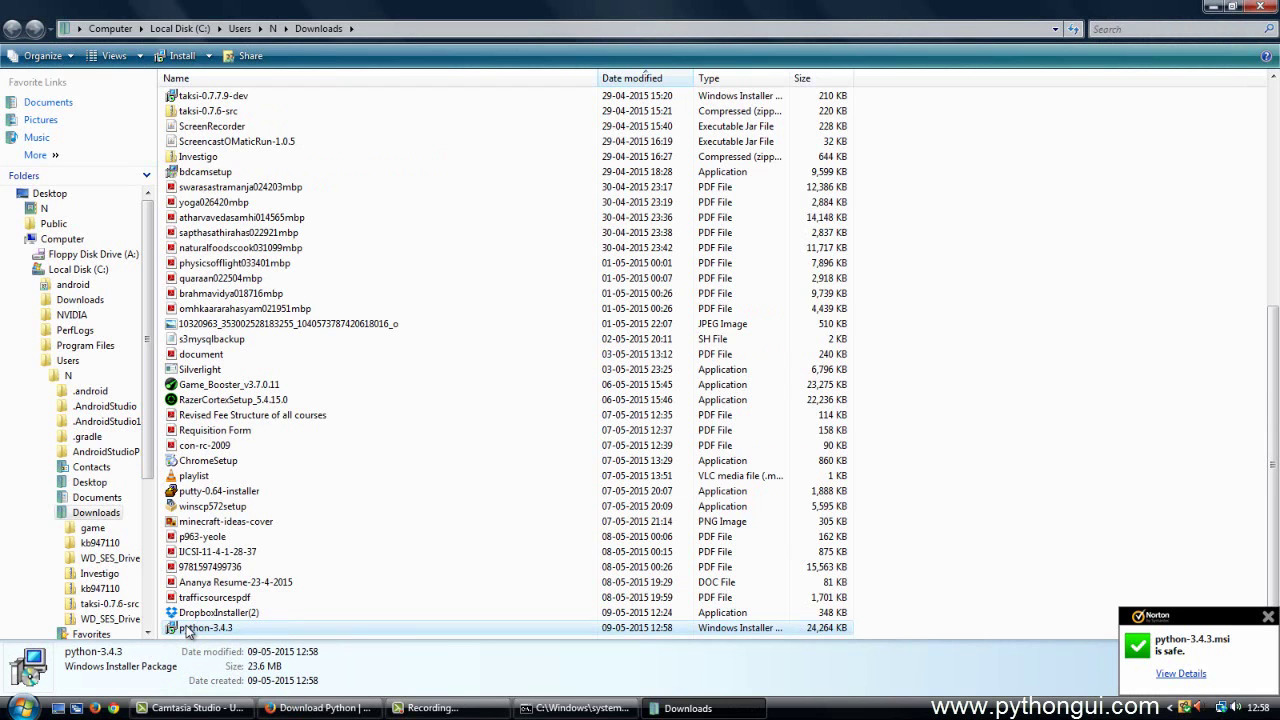
double_click(186, 629)
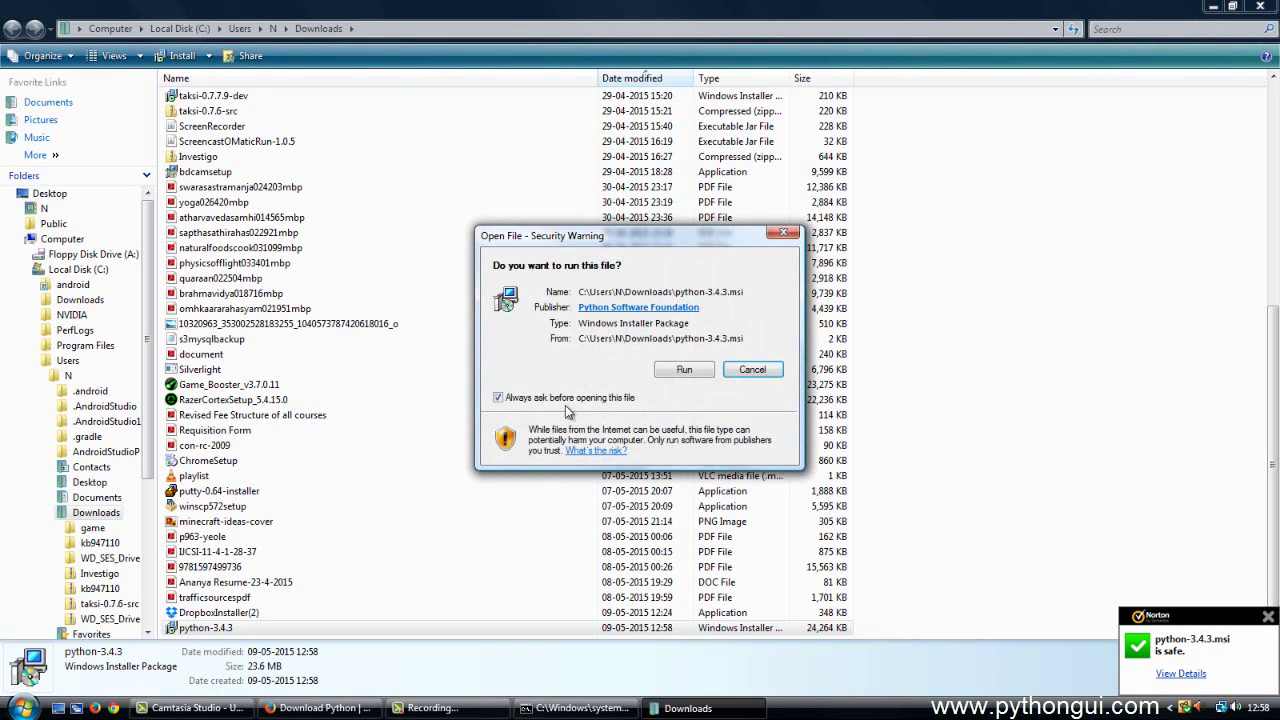
Allow the installer to run, dismiss the Norton notice, and bring the setup wizard forward.
left_click(661, 372)
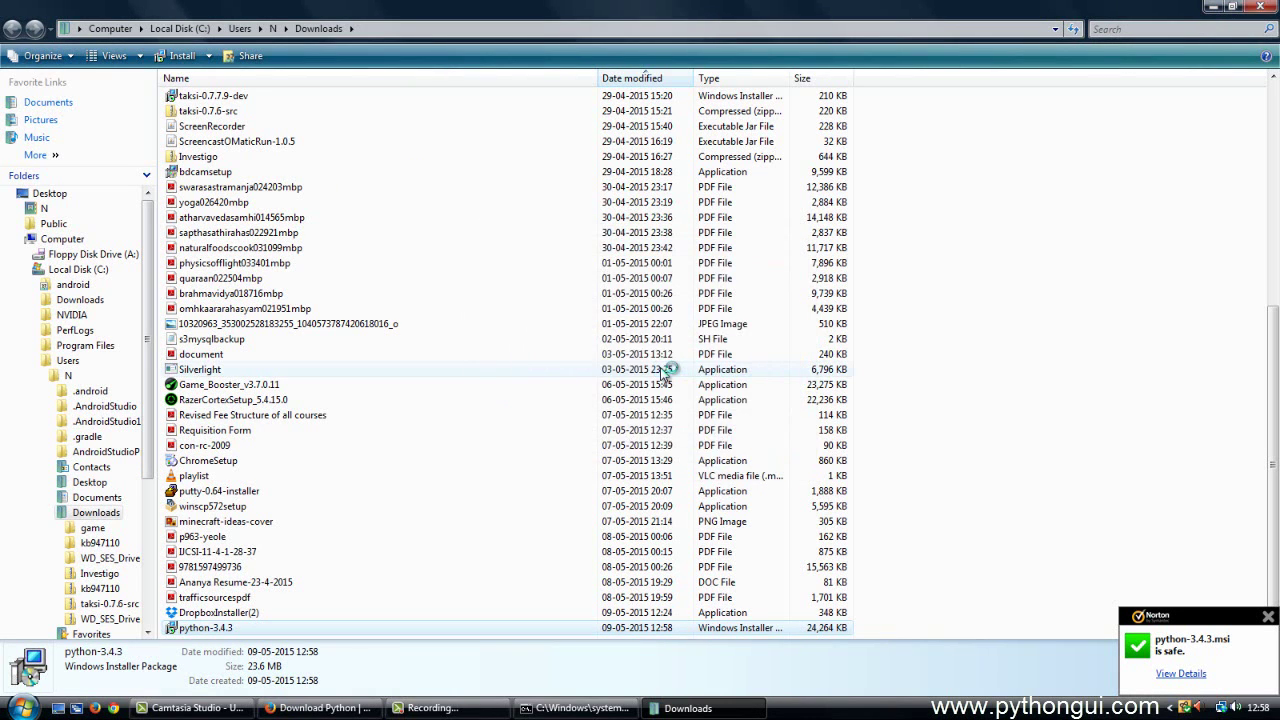
left_click(1268, 617)
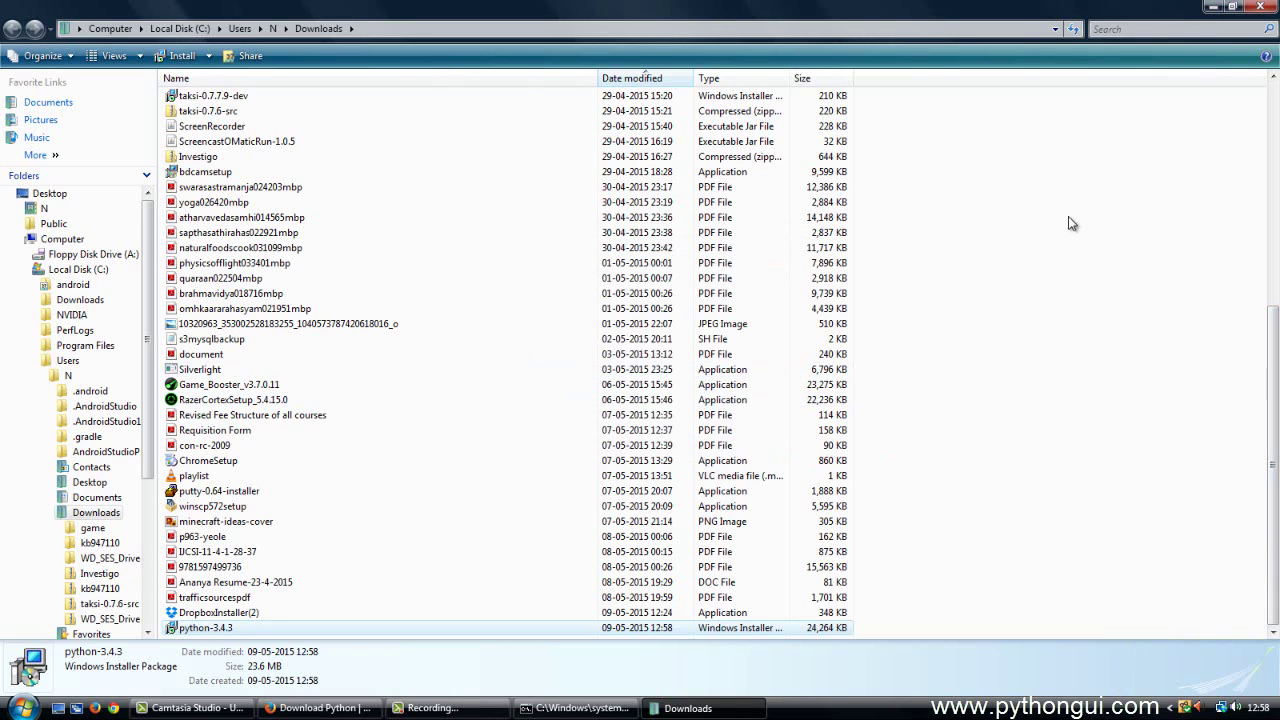
left_click(1213, 7)
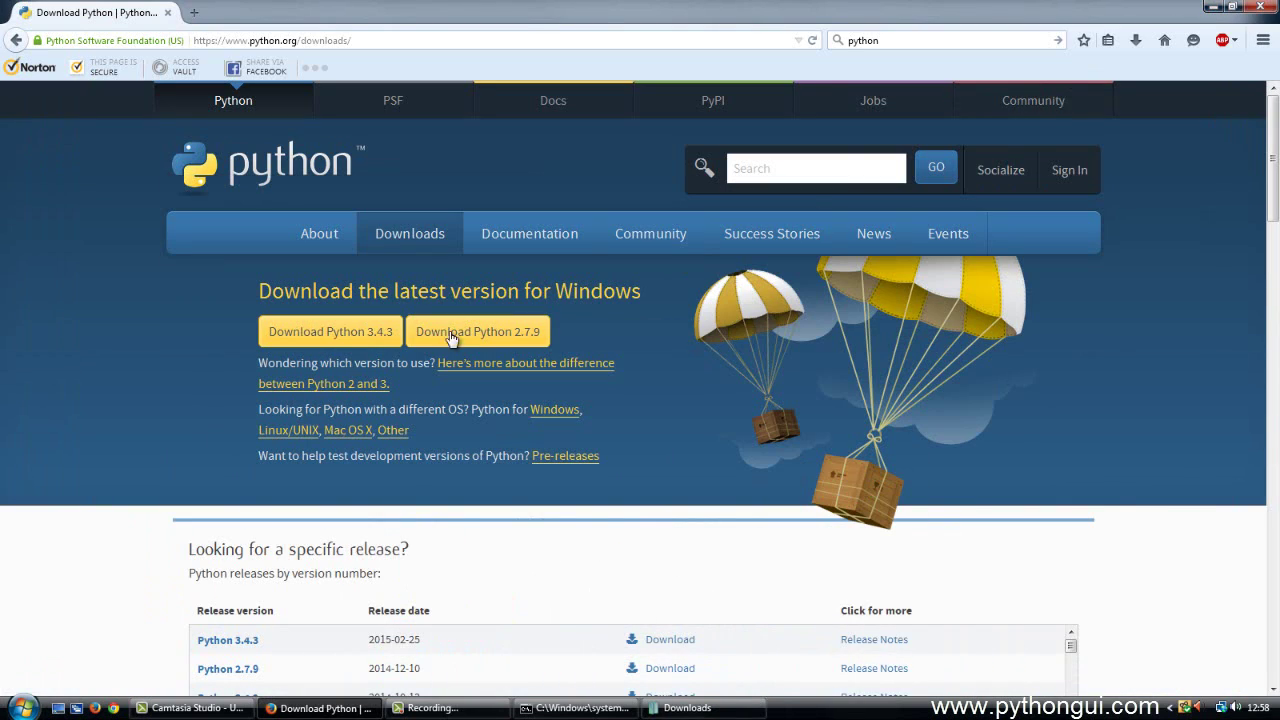
left_click(838, 708)
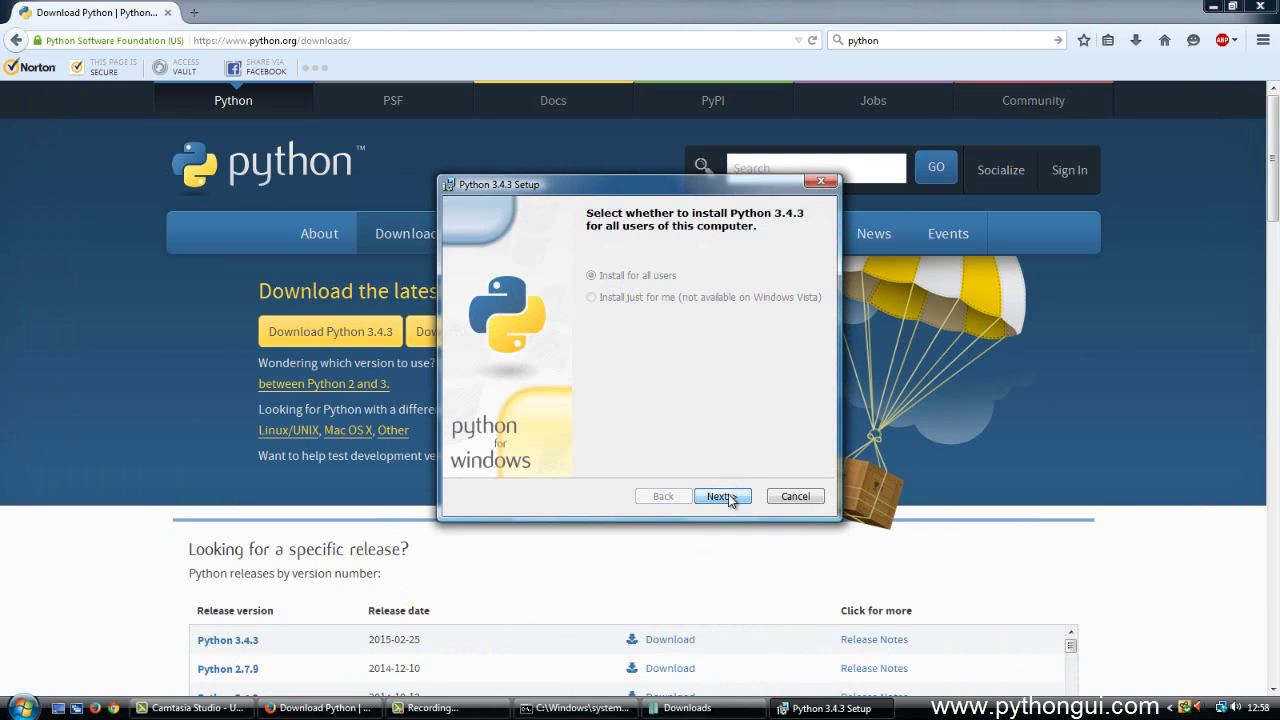
Keep 'Install for all users' and accept C:\Python34\ as the install folder.
left_click(728, 495)
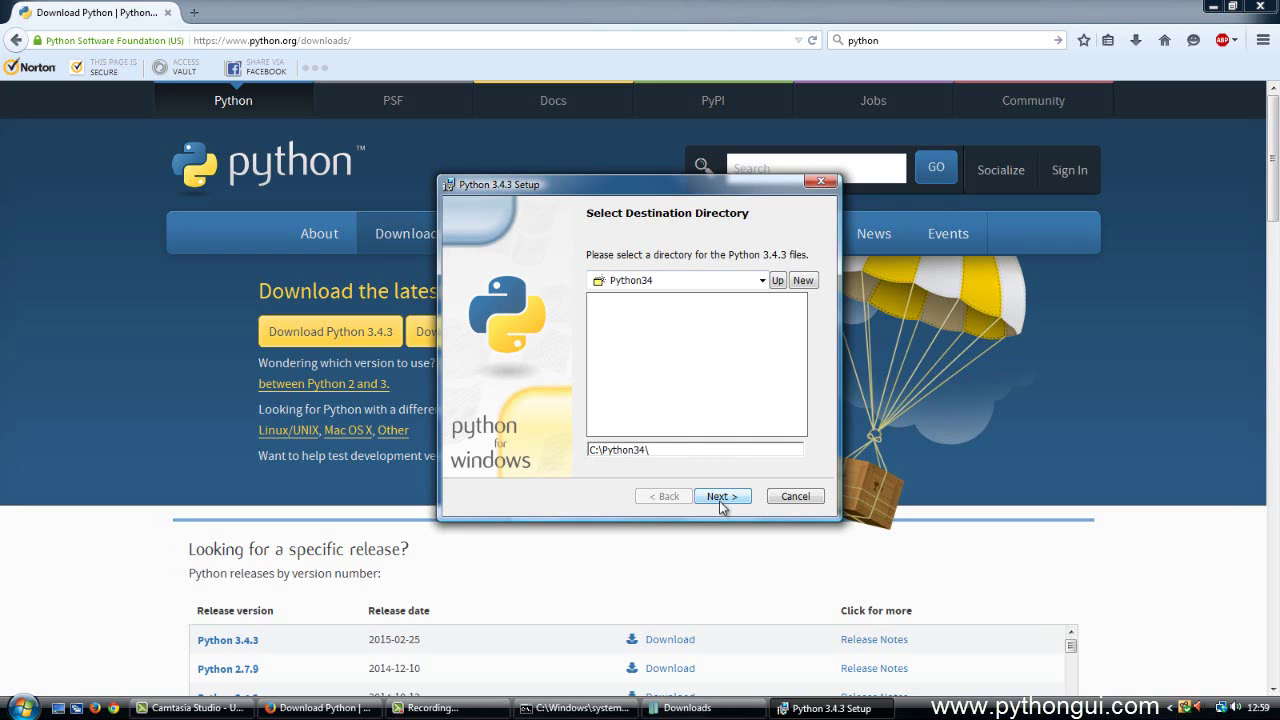
left_click(720, 496)
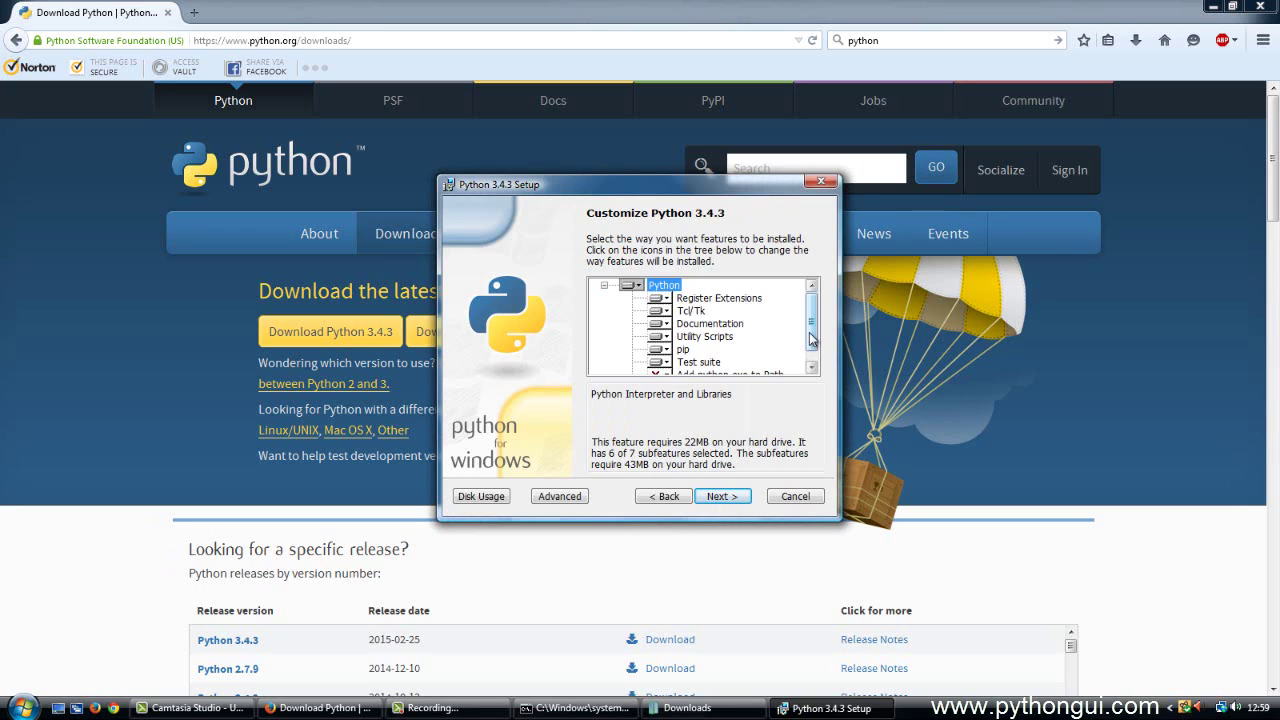
scroll(810, 340, "down", 1)
scroll(812, 322, "up", 1)
scroll(812, 322, "down", 1)
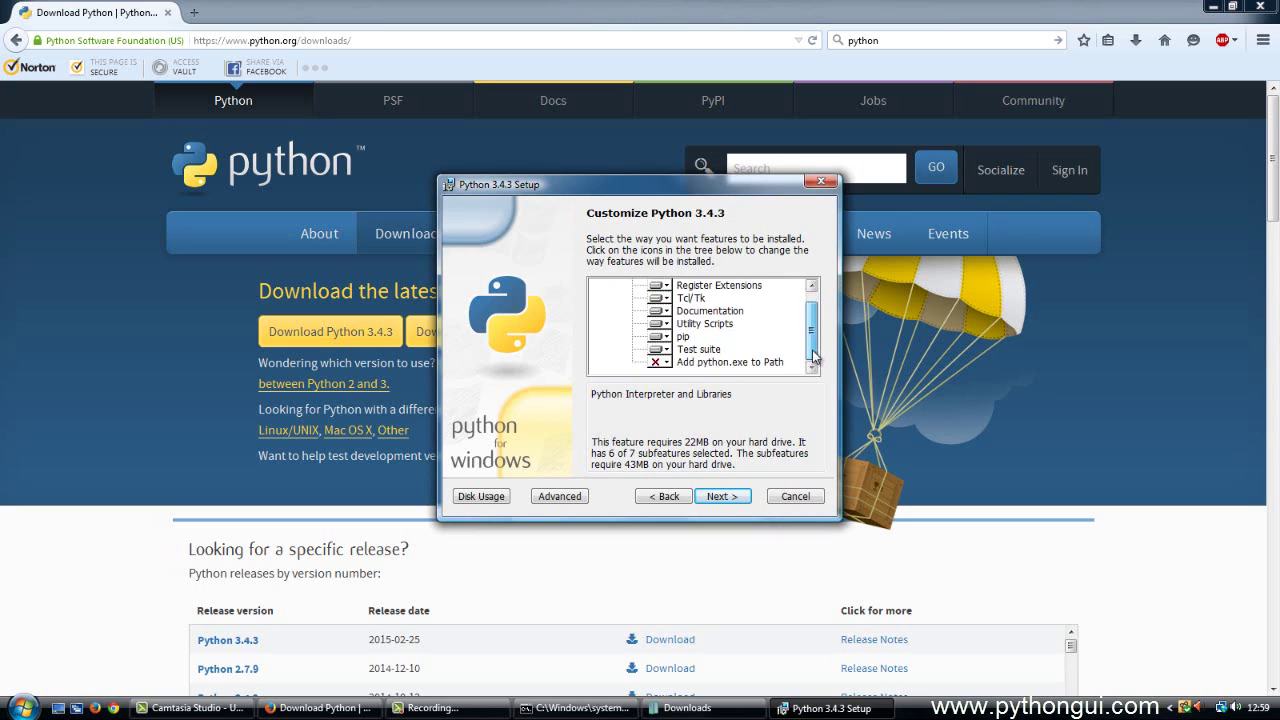
Set pip and 'Add python.exe to Path' to install on the local drive, then start installing.
left_click(668, 337)
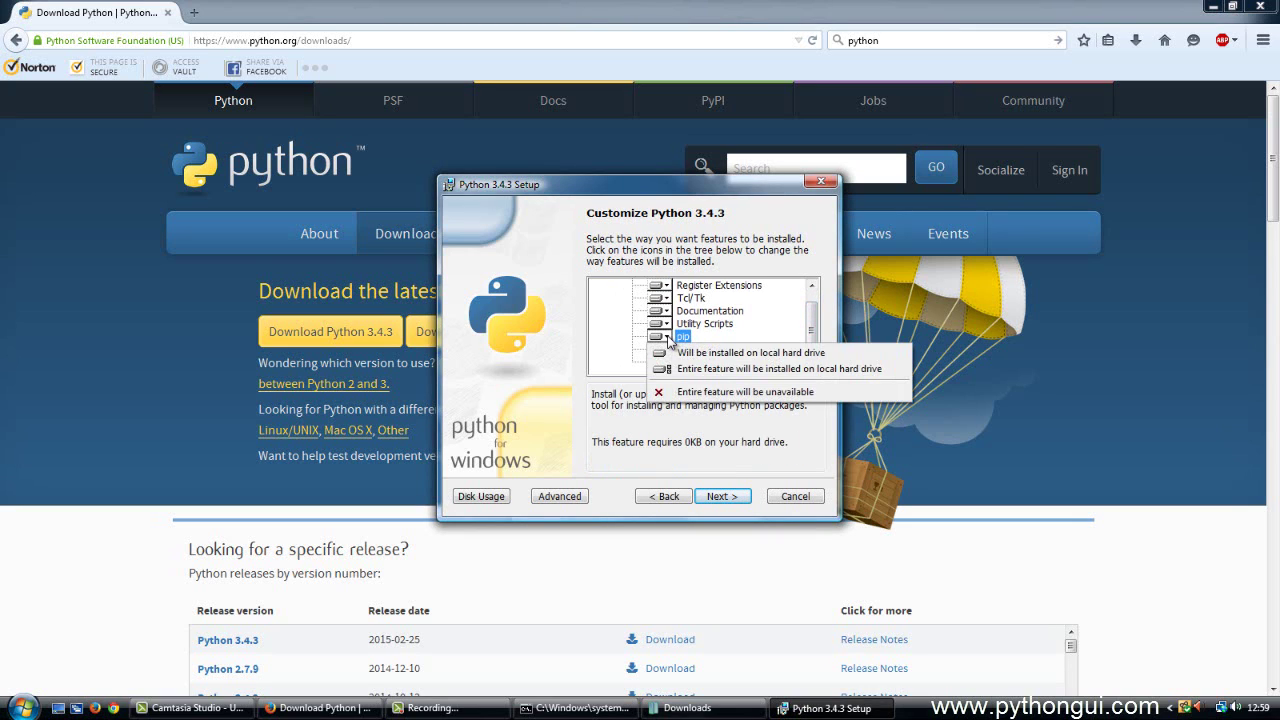
left_click(823, 354)
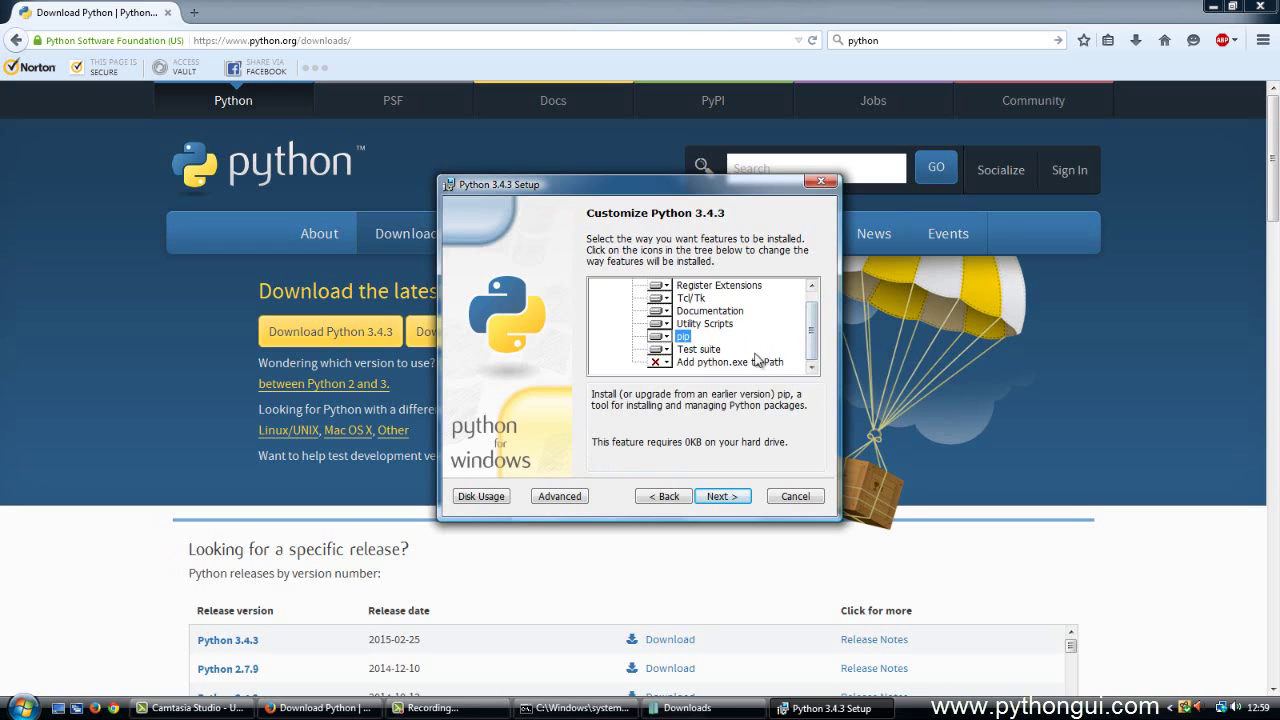
left_click(664, 363)
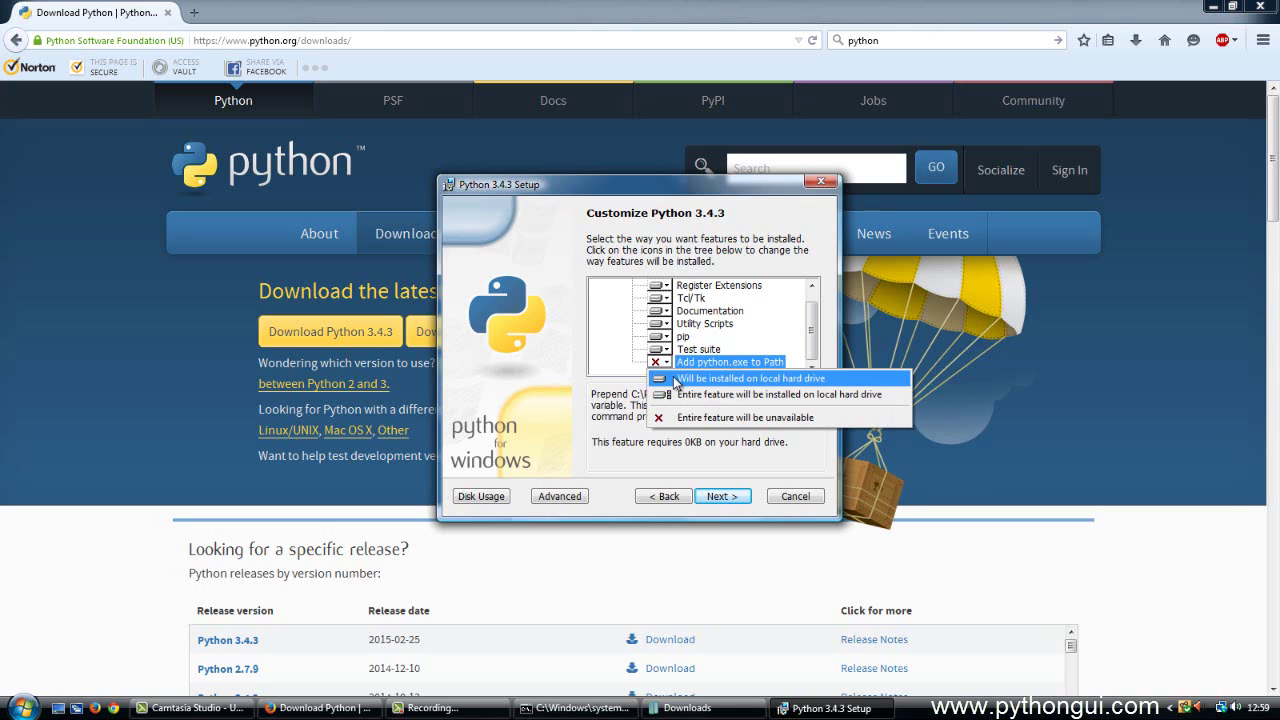
left_click(677, 381)
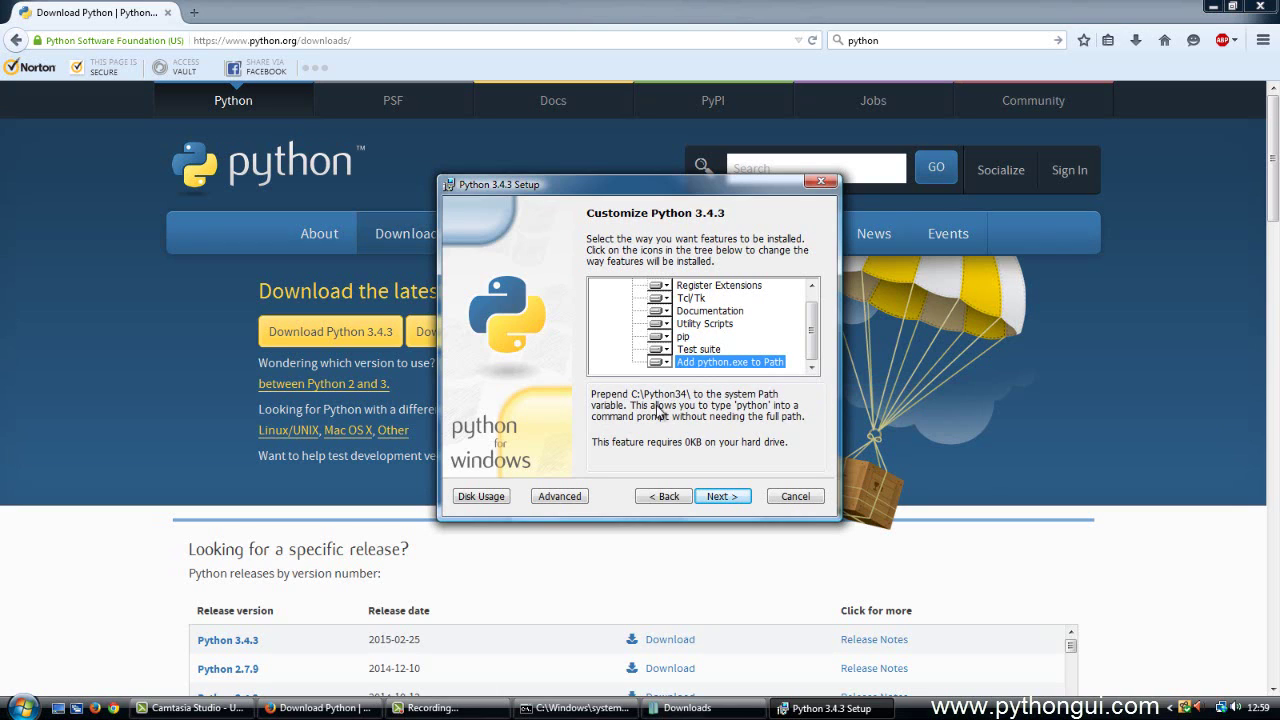
left_click(724, 498)
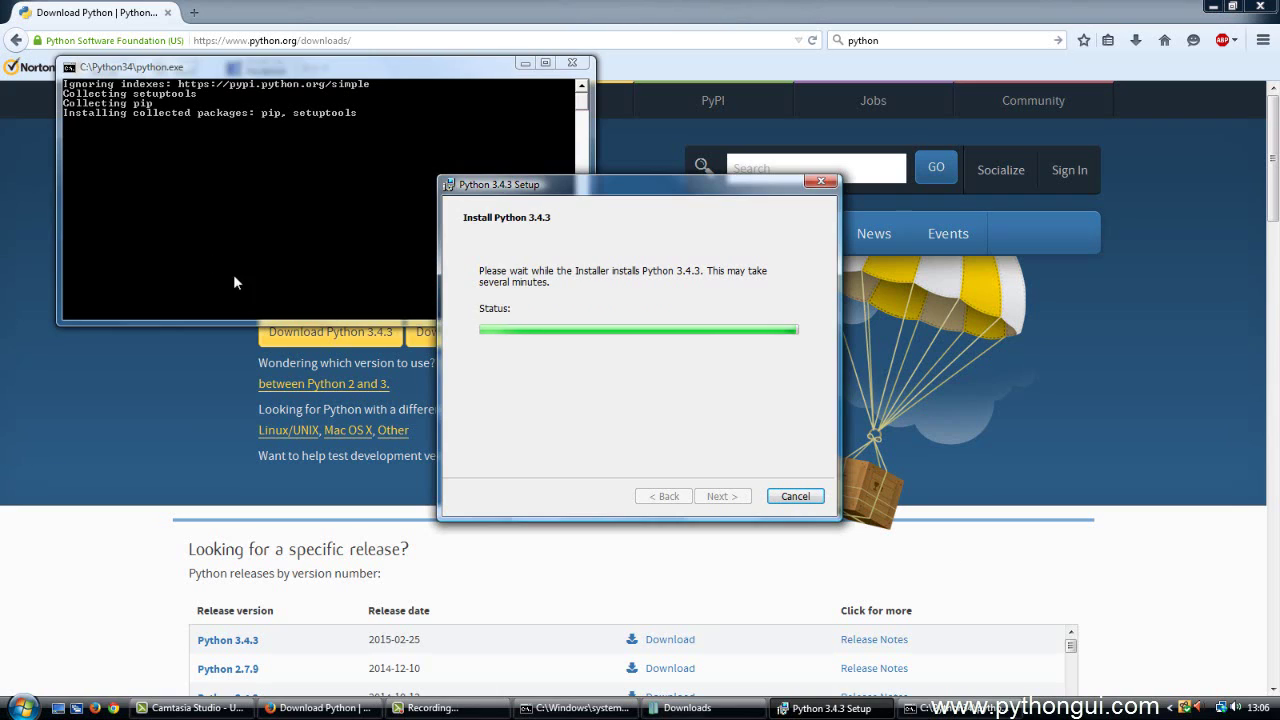
Let the Python 3.4.3 installation complete and close the wizard with Finish.
left_click(195, 228)
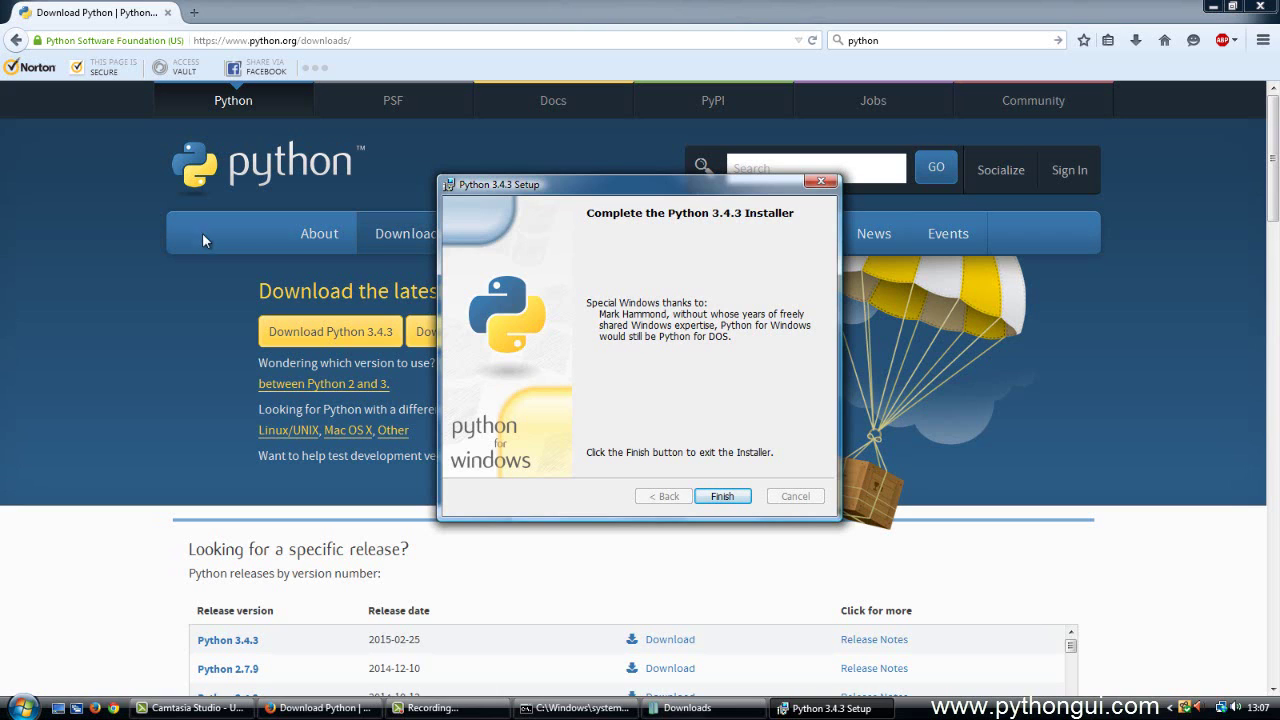
left_click(722, 497)
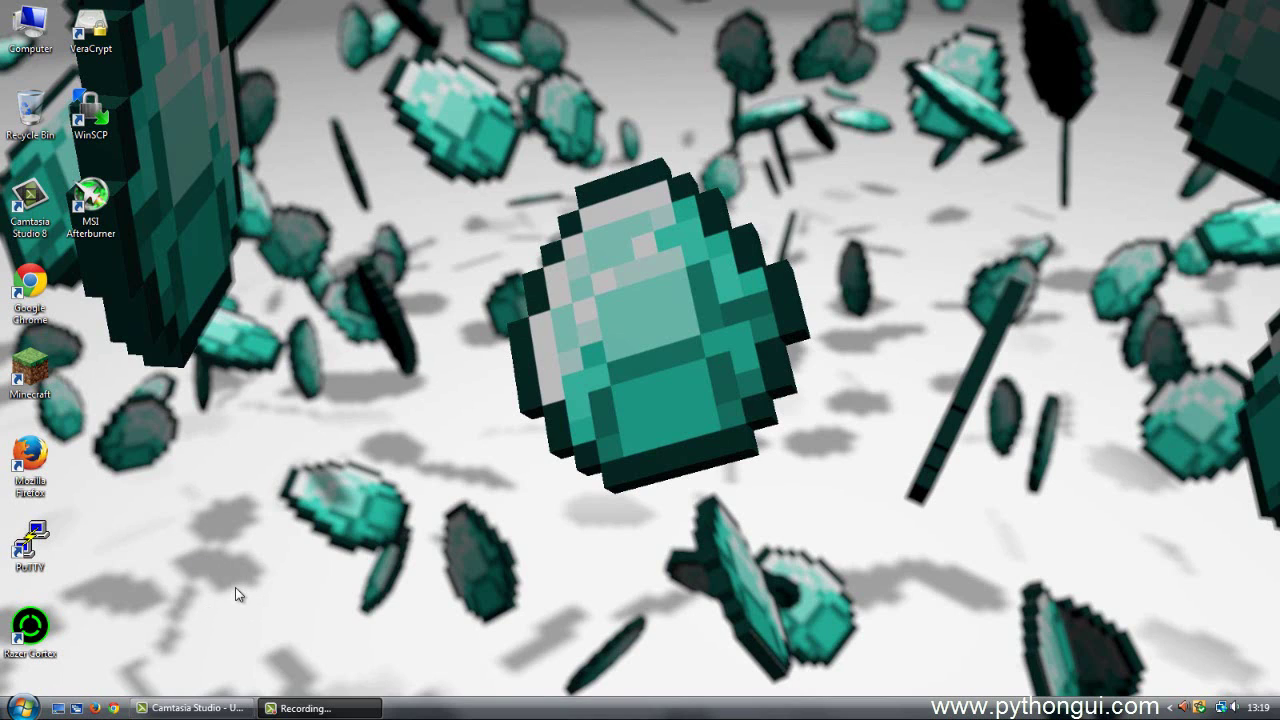
Open a new Command Prompt from a Start search for cmd and centre it.
left_click(22, 707)
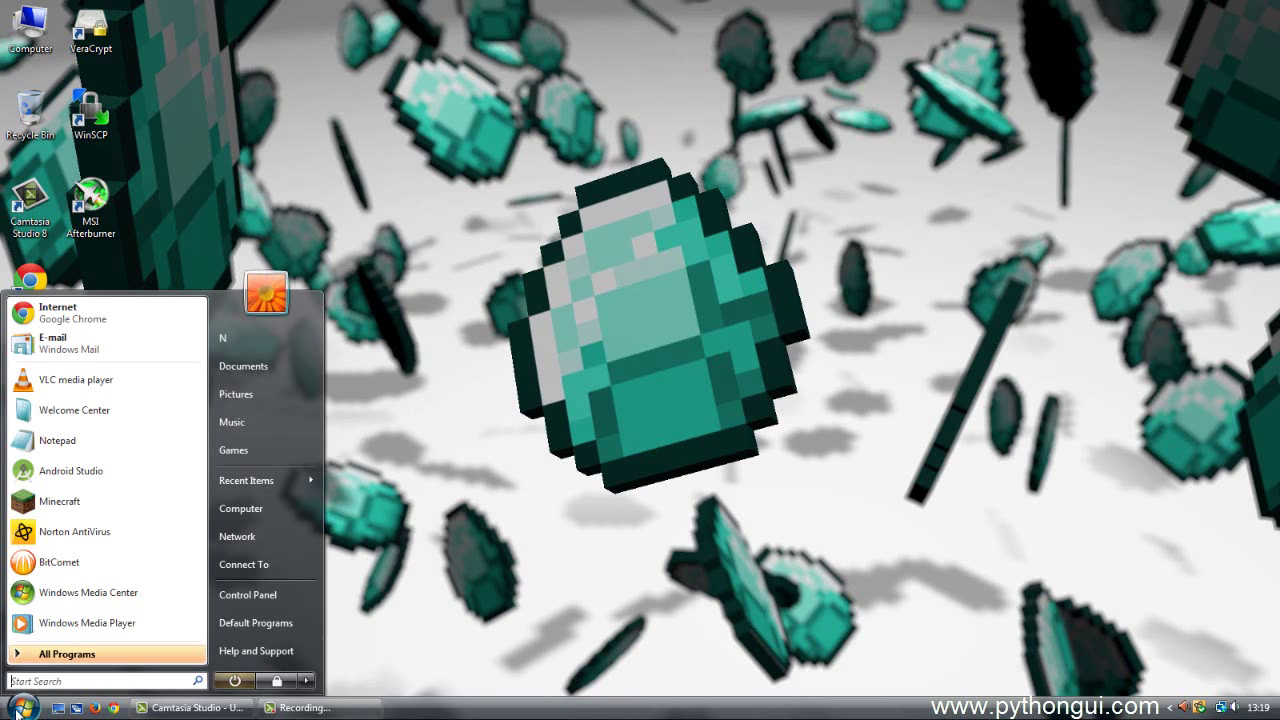
left_click(82, 680)
type("cmd")
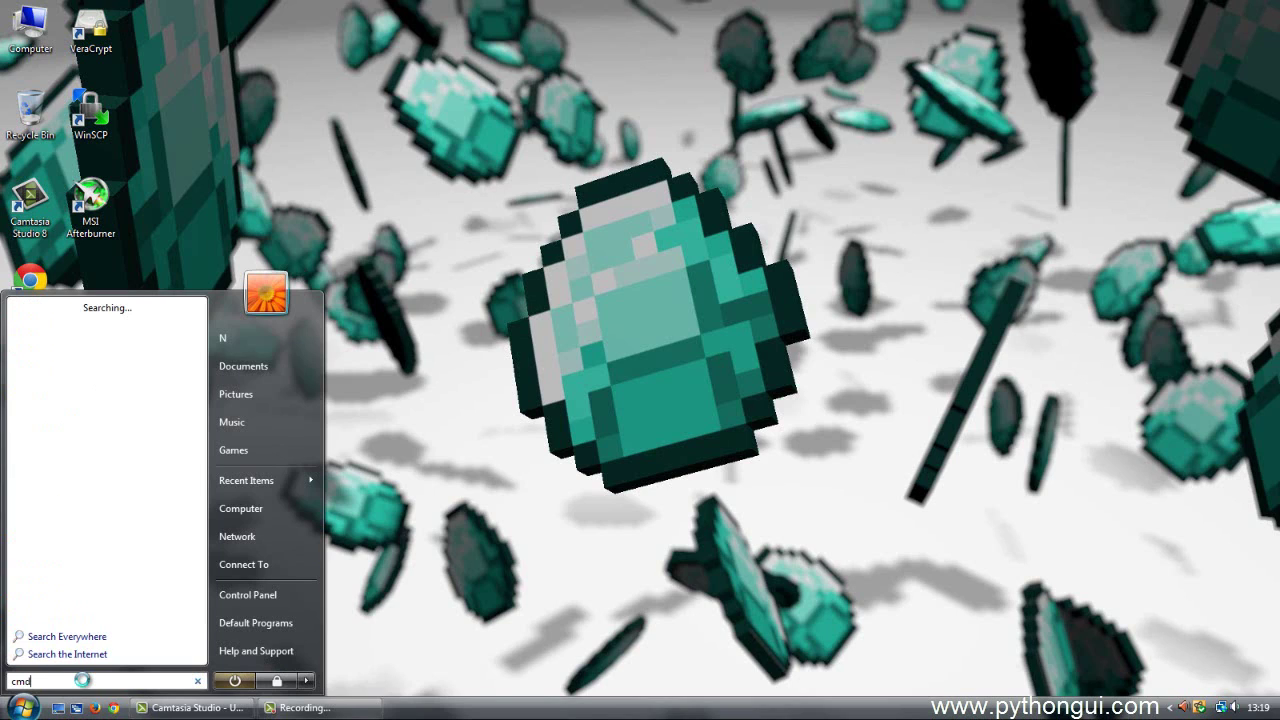
key("Return")
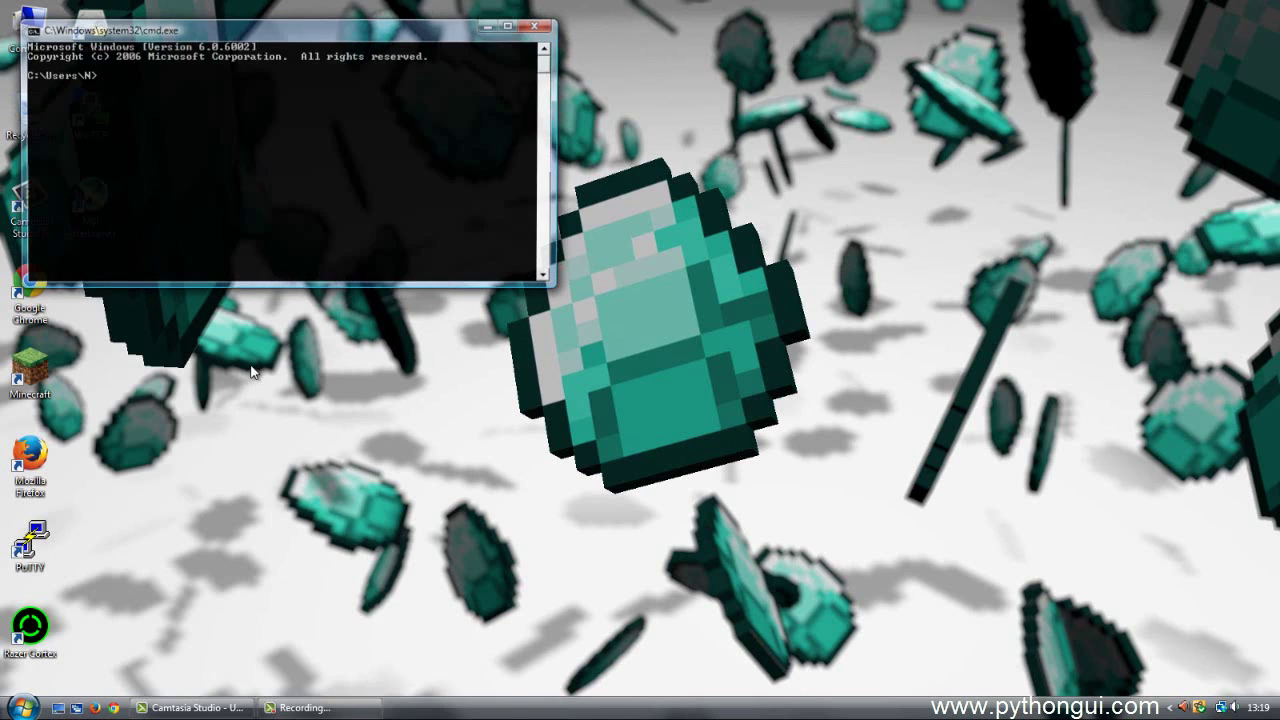
left_click_drag(265, 27, 407, 202)
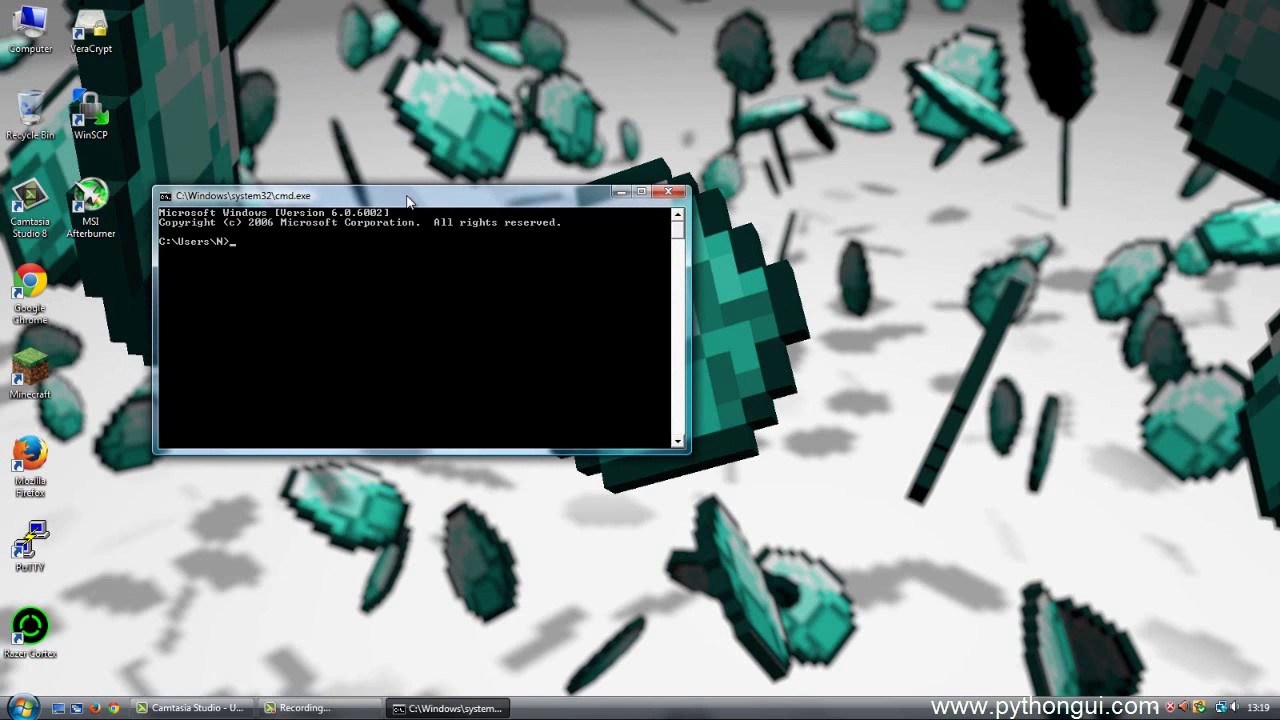
Start python to confirm version 3.4.3, exit, and check that pip prints its usage help.
type("pytho")
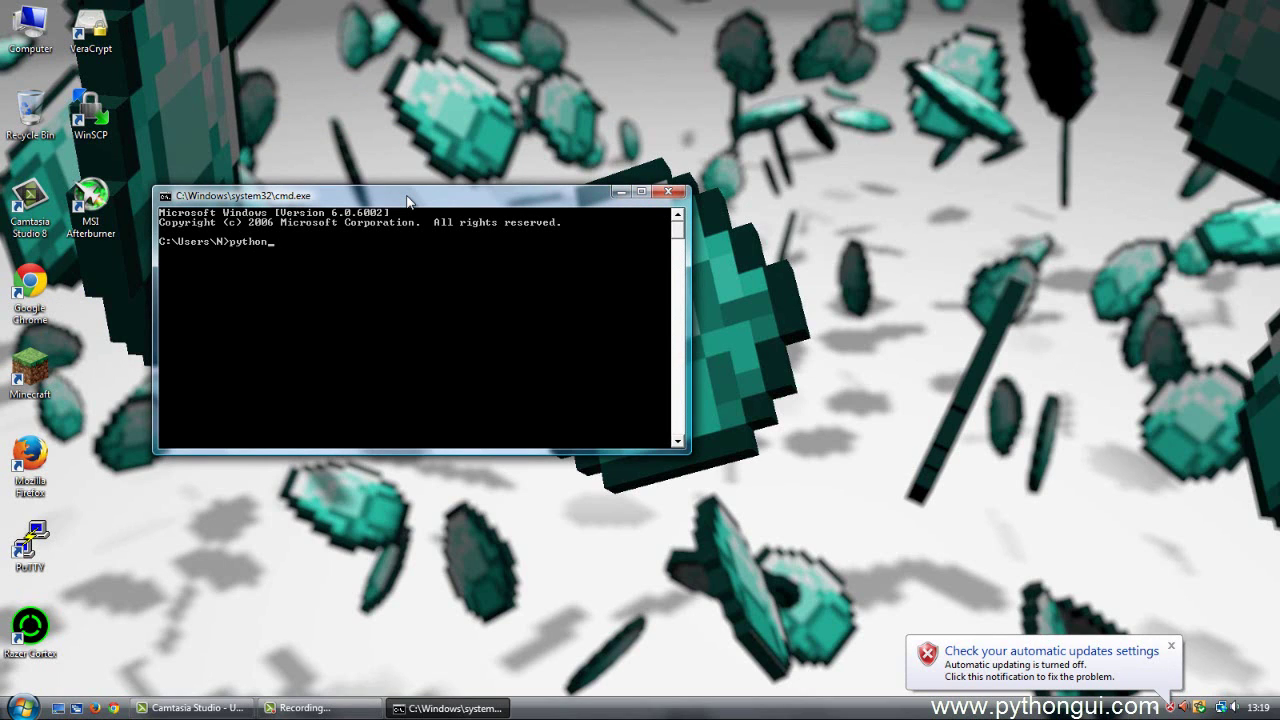
type("n")
key("Return")
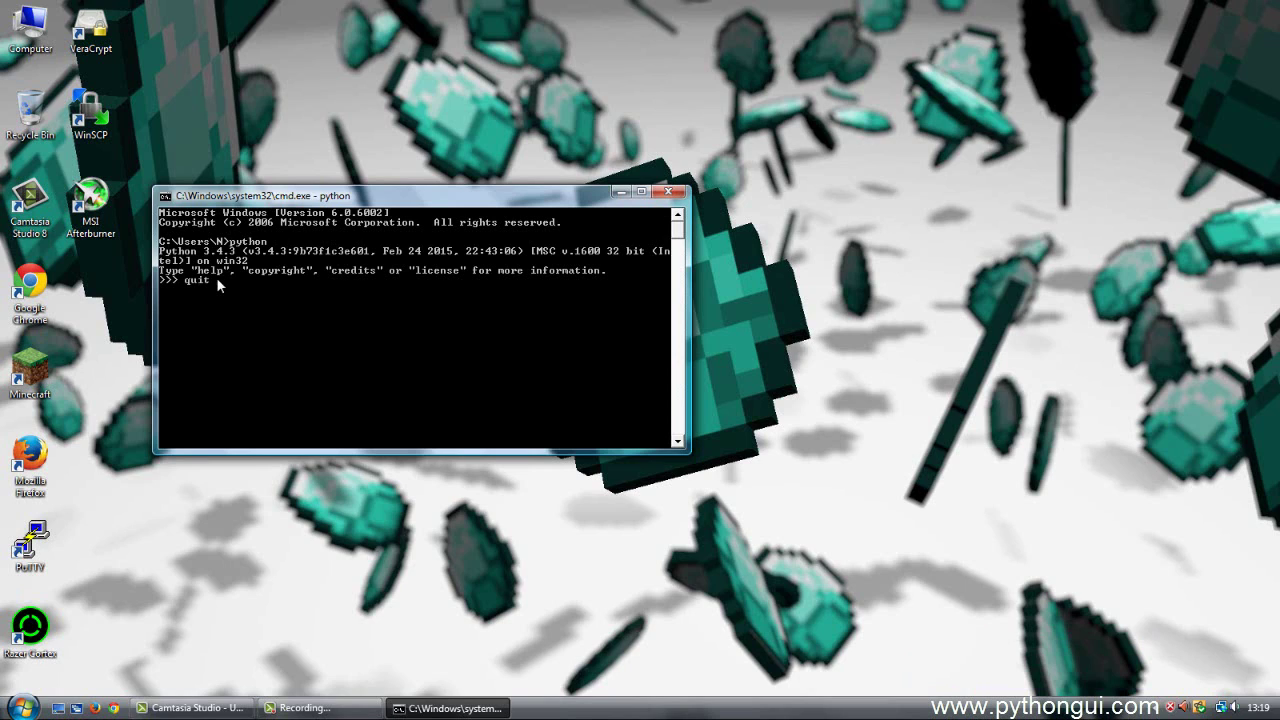
key("Return")
key("Return")
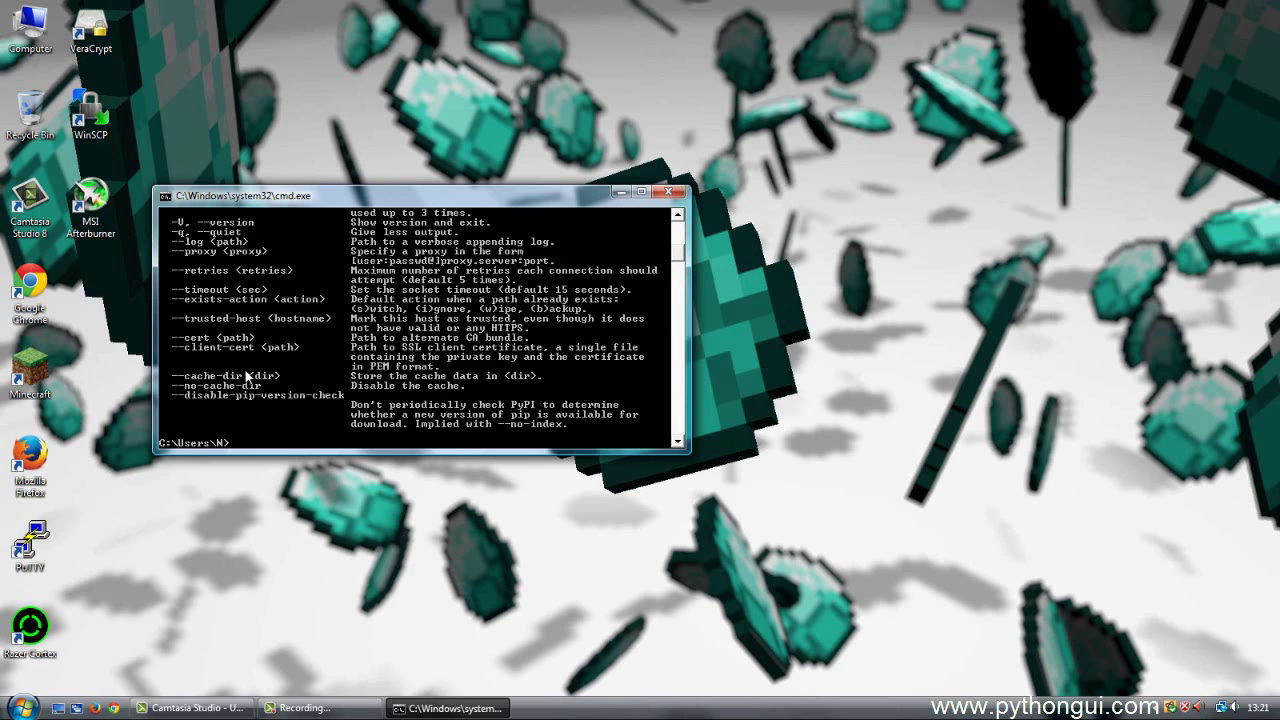
scroll(245, 375, "up", 7)
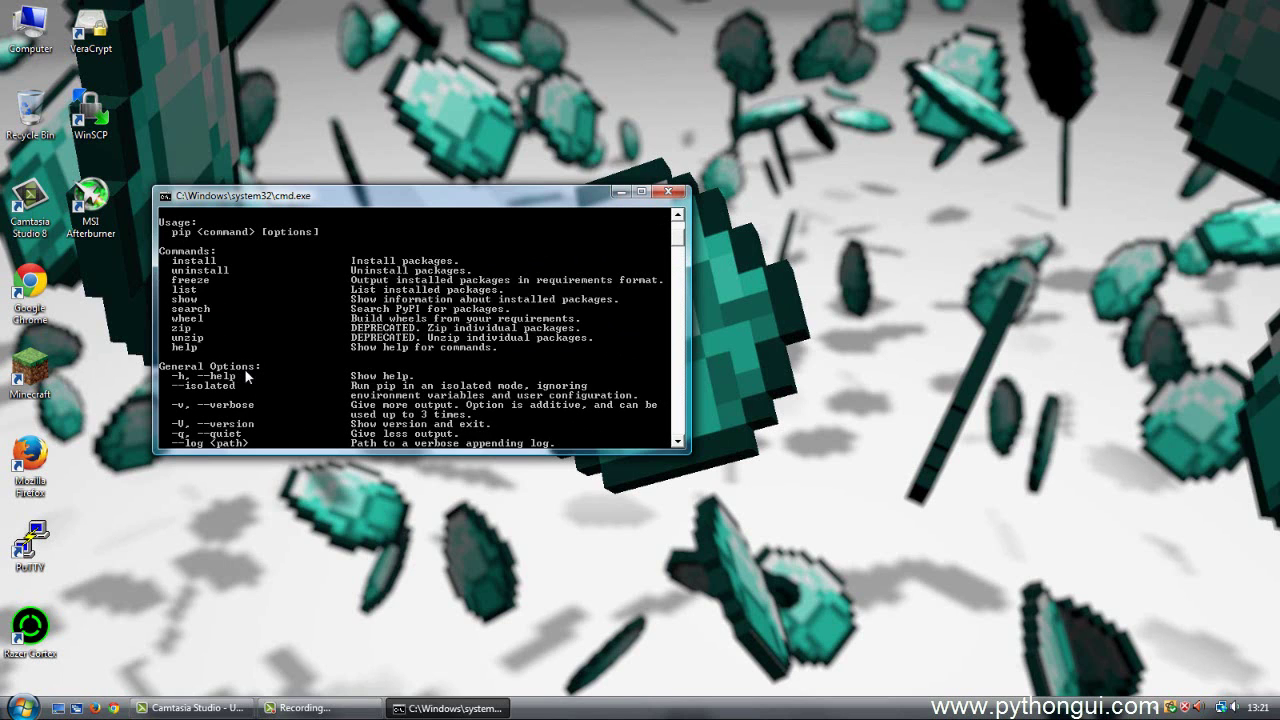
scroll(245, 372, "up", 3)
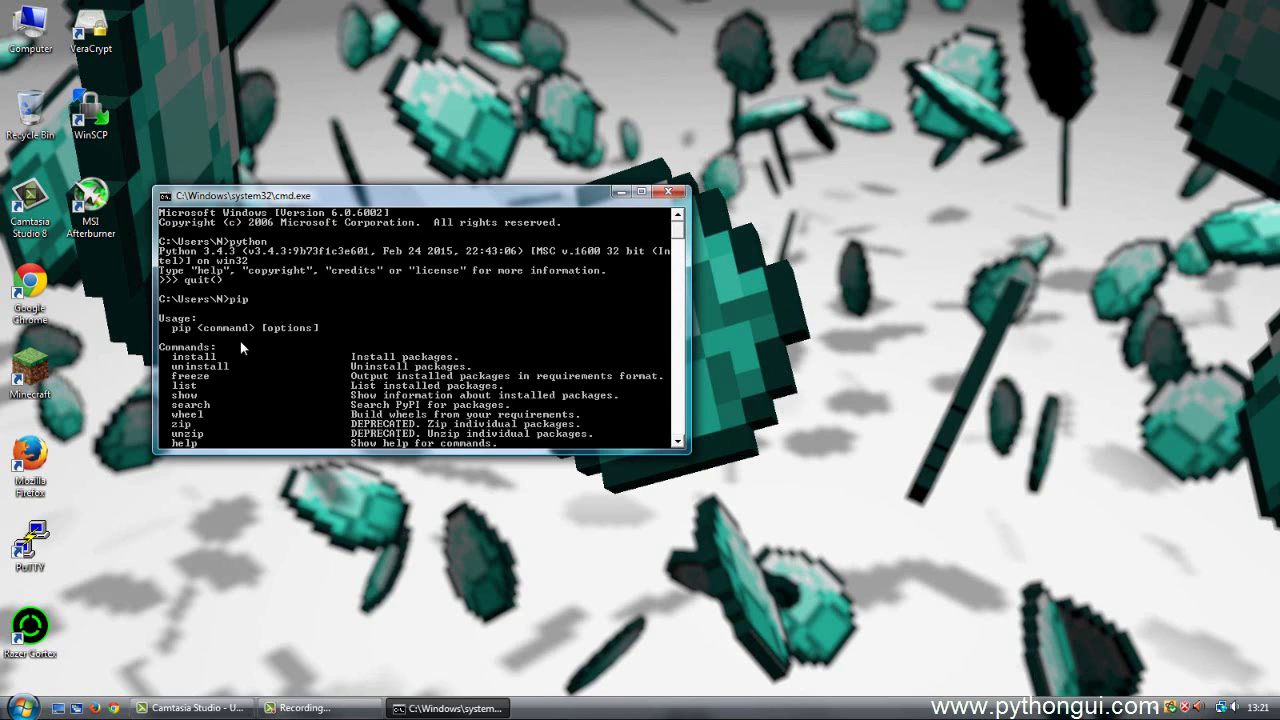
left_click(22, 708)
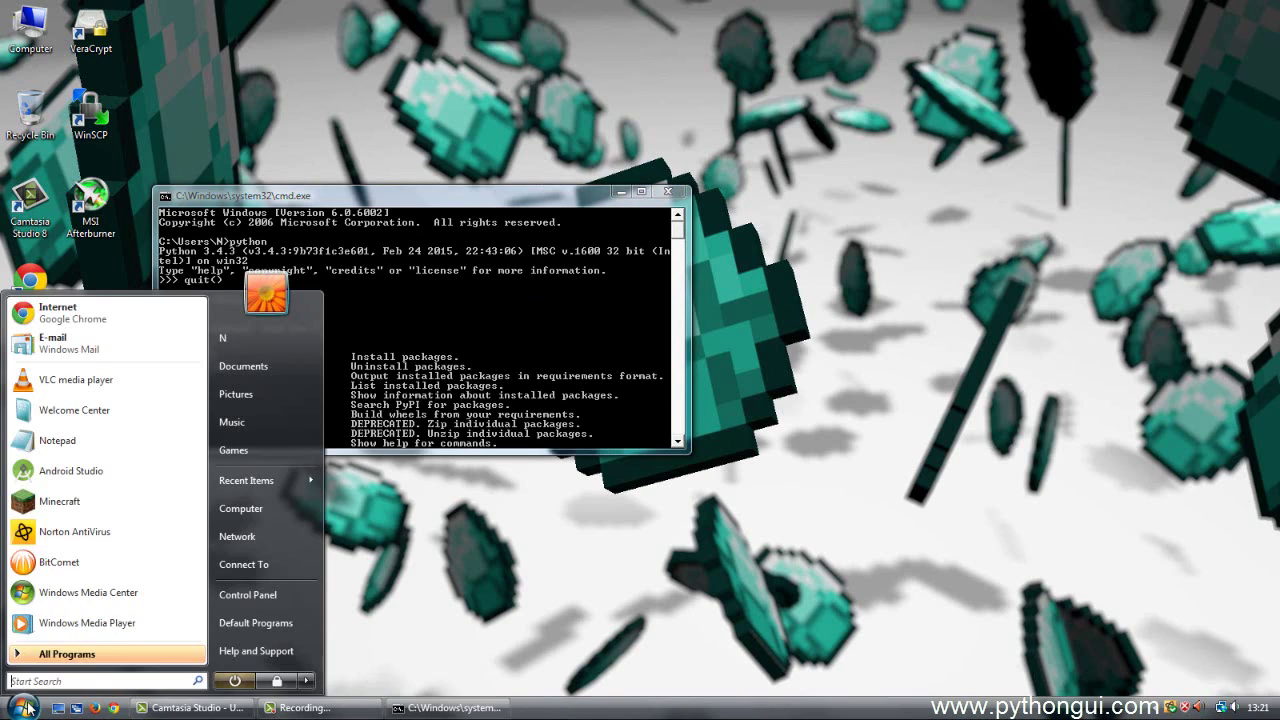
left_click(268, 597)
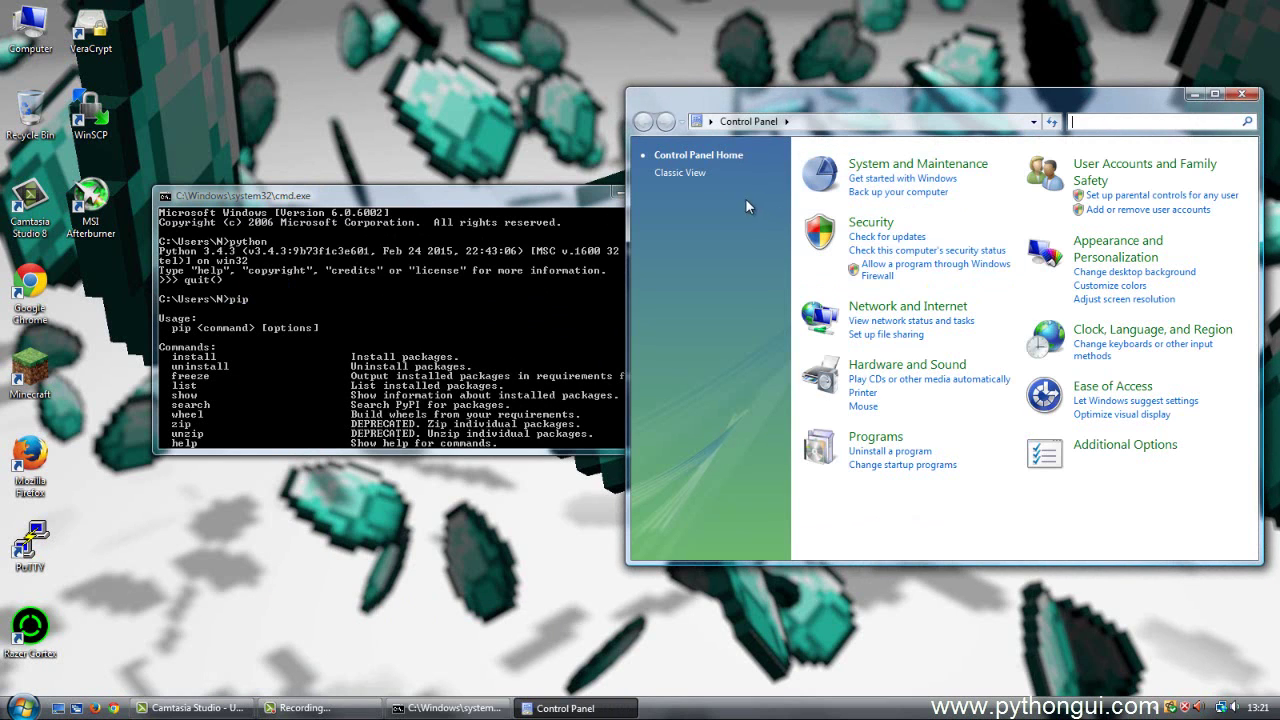
left_click(679, 172)
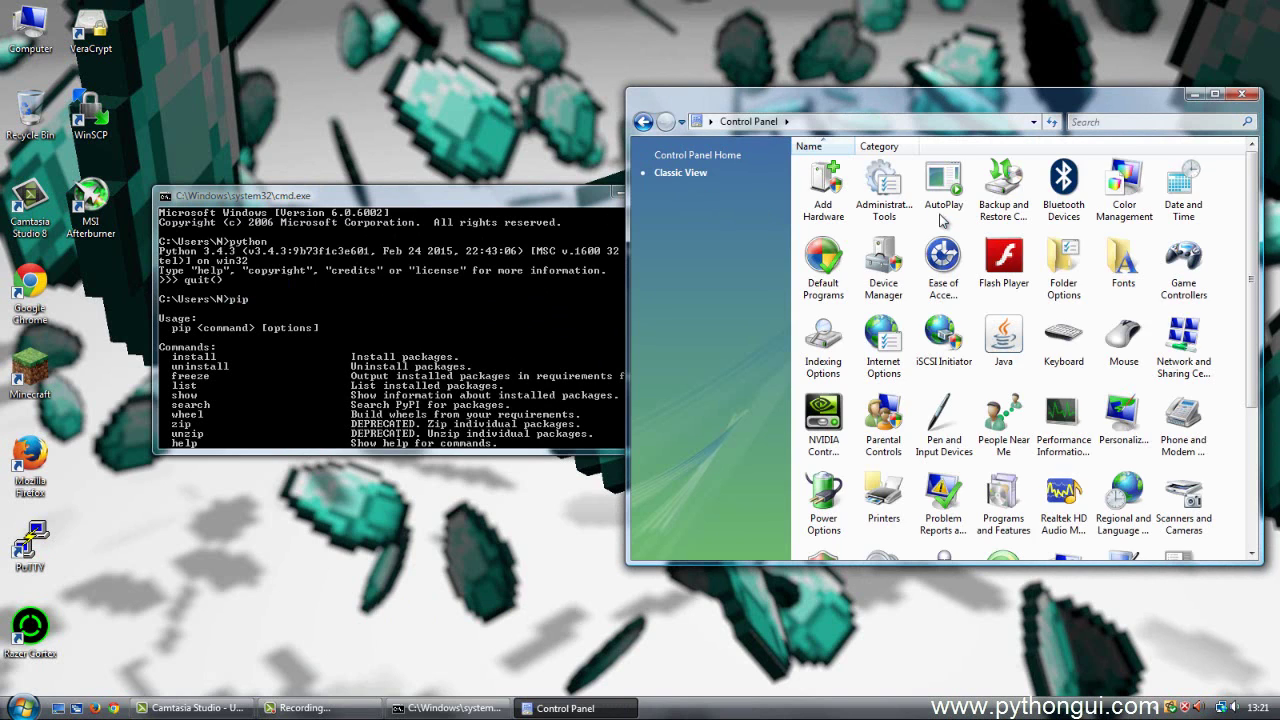
scroll(1055, 510, "down", 2)
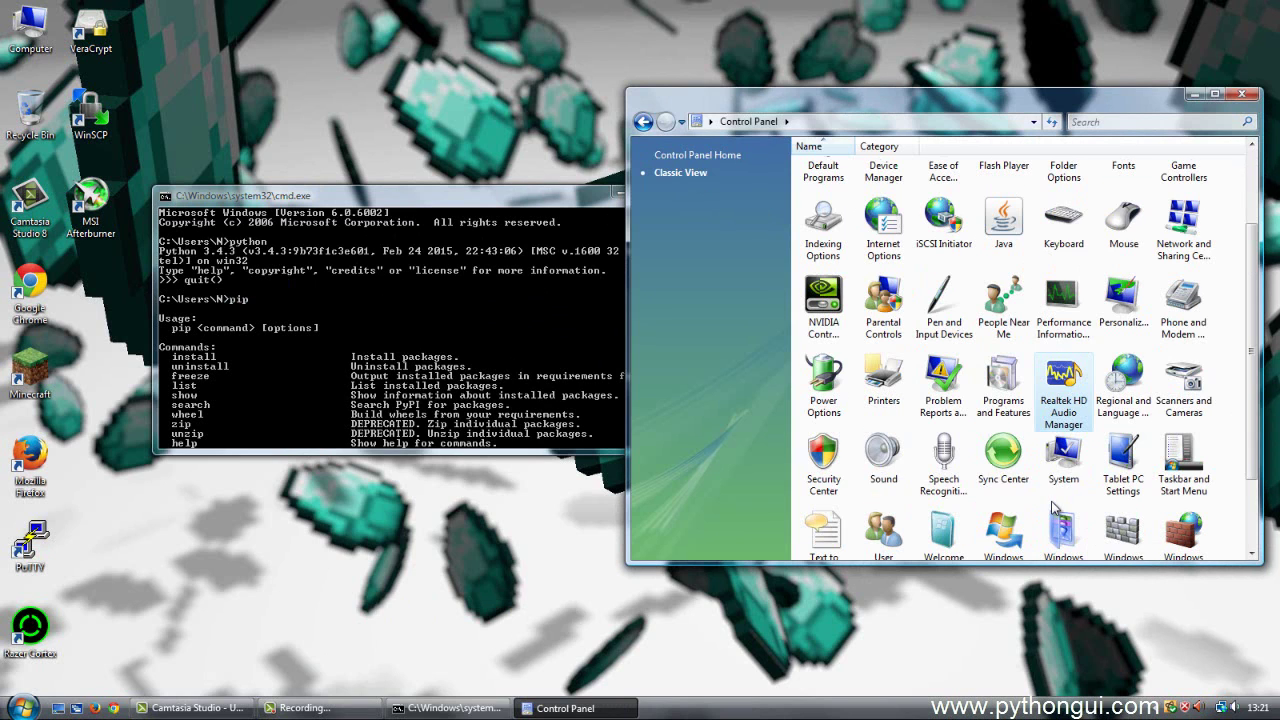
double_click(1066, 466)
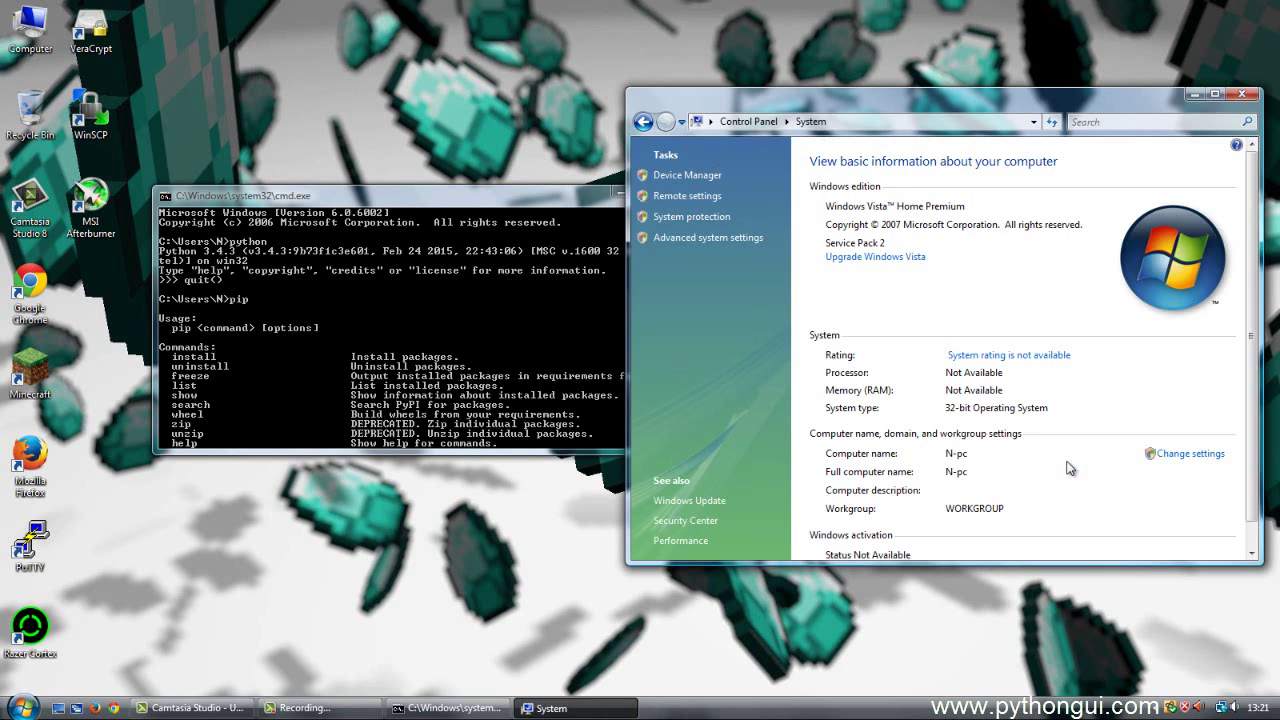
left_click(702, 238)
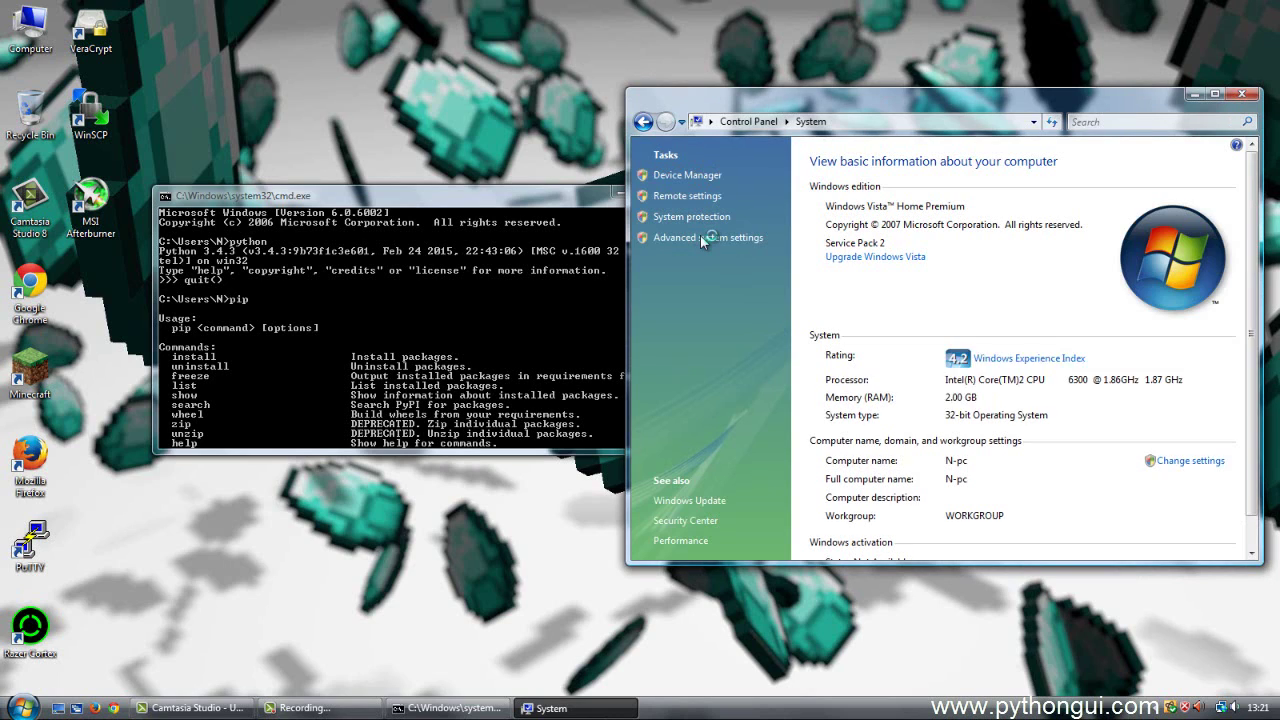
left_click_drag(194, 82, 912, 172)
left_click(1012, 474)
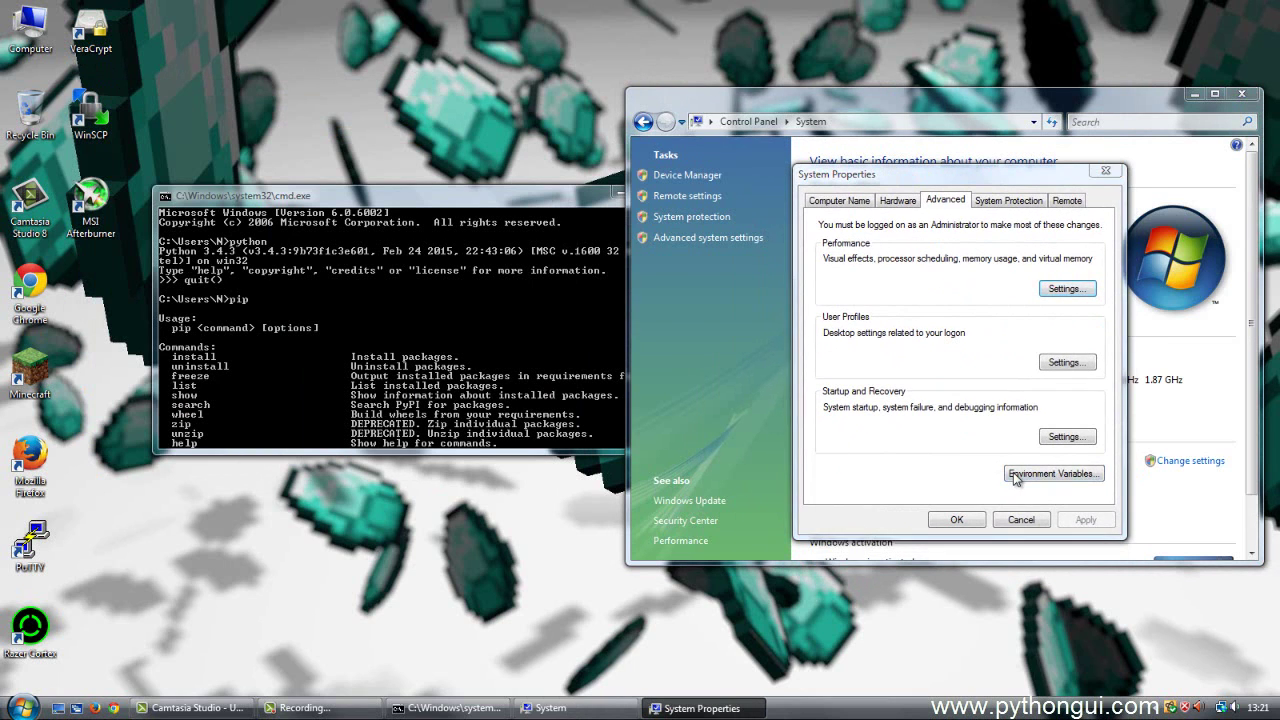
left_click(853, 441)
scroll(850, 450, "down", 2)
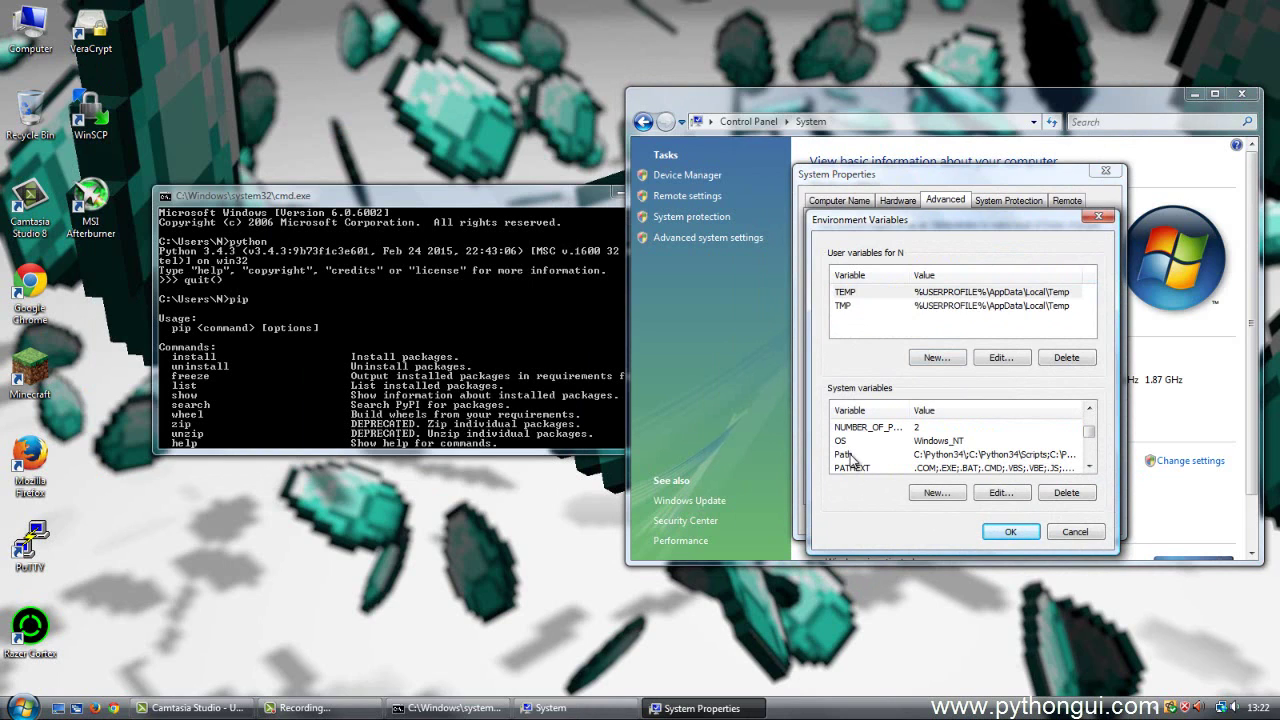
left_click(852, 455)
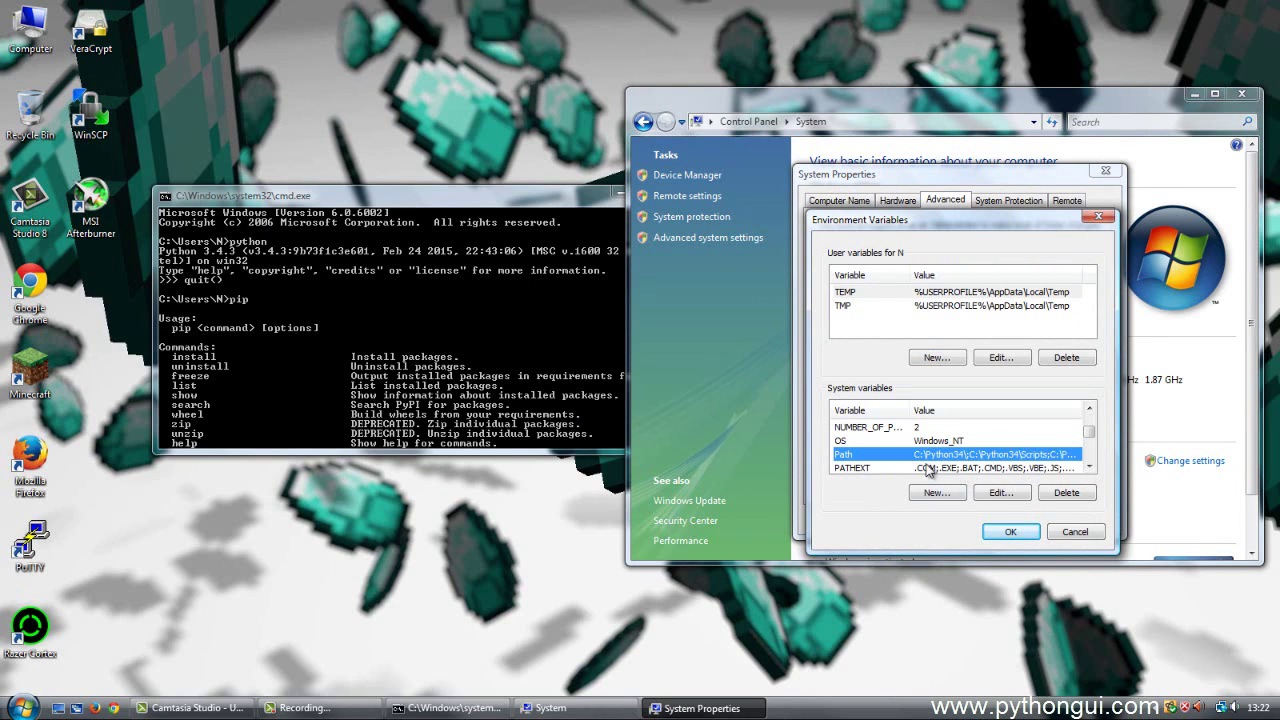
left_click(1070, 532)
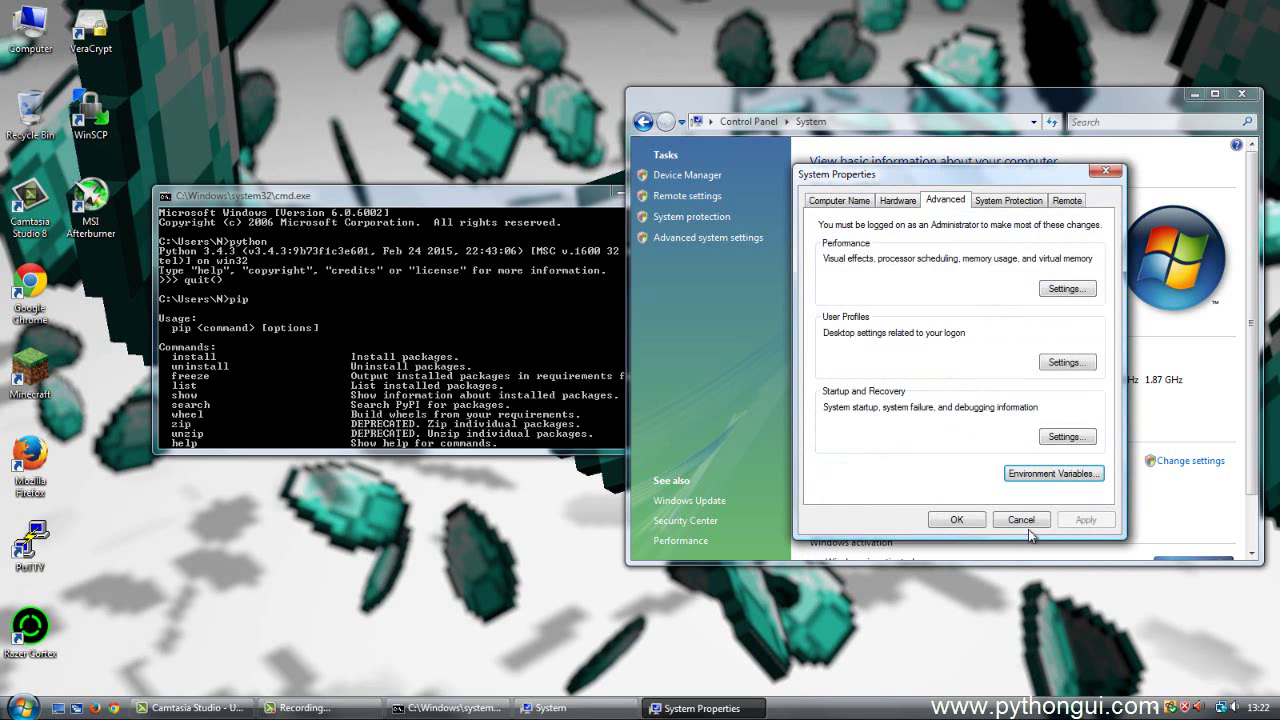
left_click(944, 521)
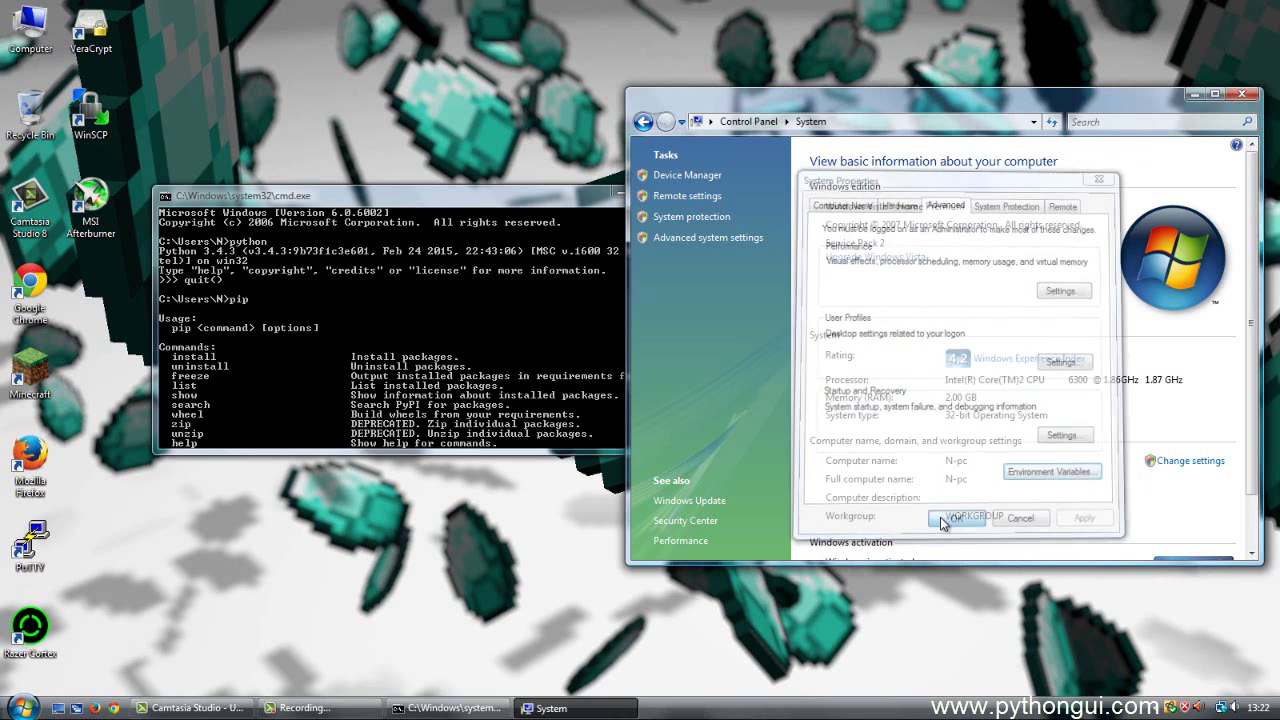
left_click(1241, 93)
Launch Firefox from quick launch and decline making it the default browser.
scroll(396, 337, "down", 15)
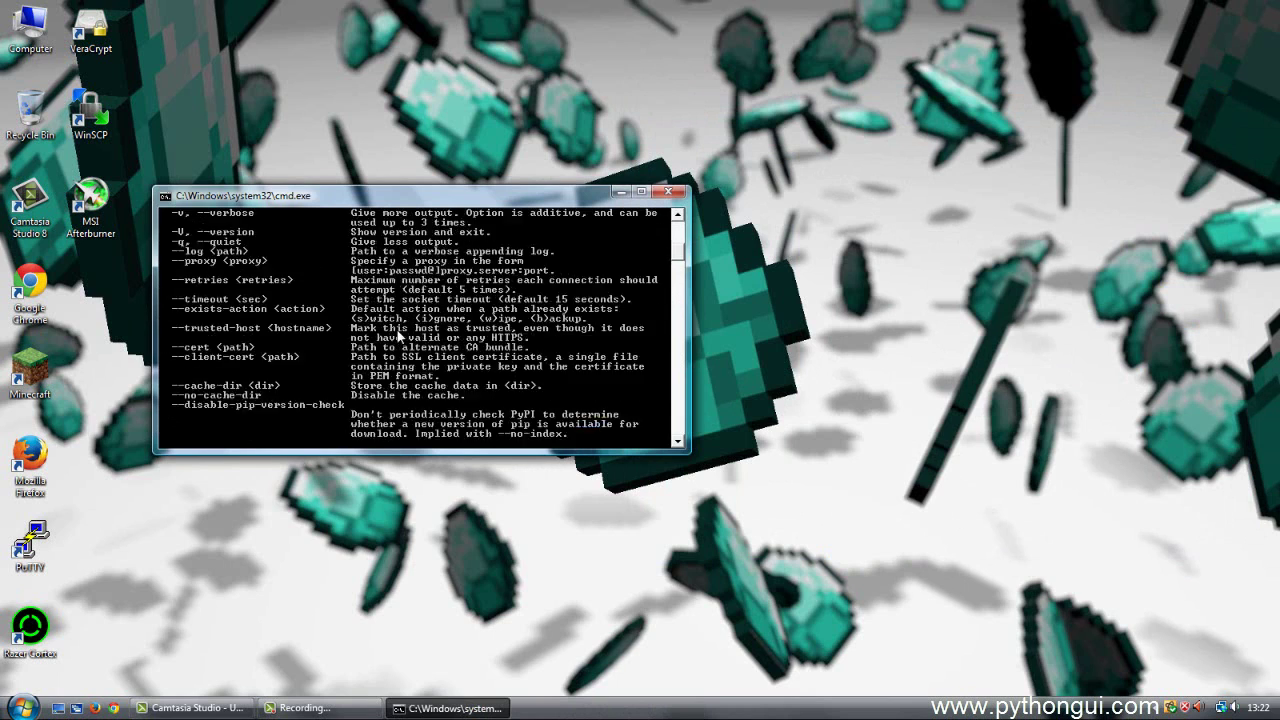
scroll(396, 337, "up", 5)
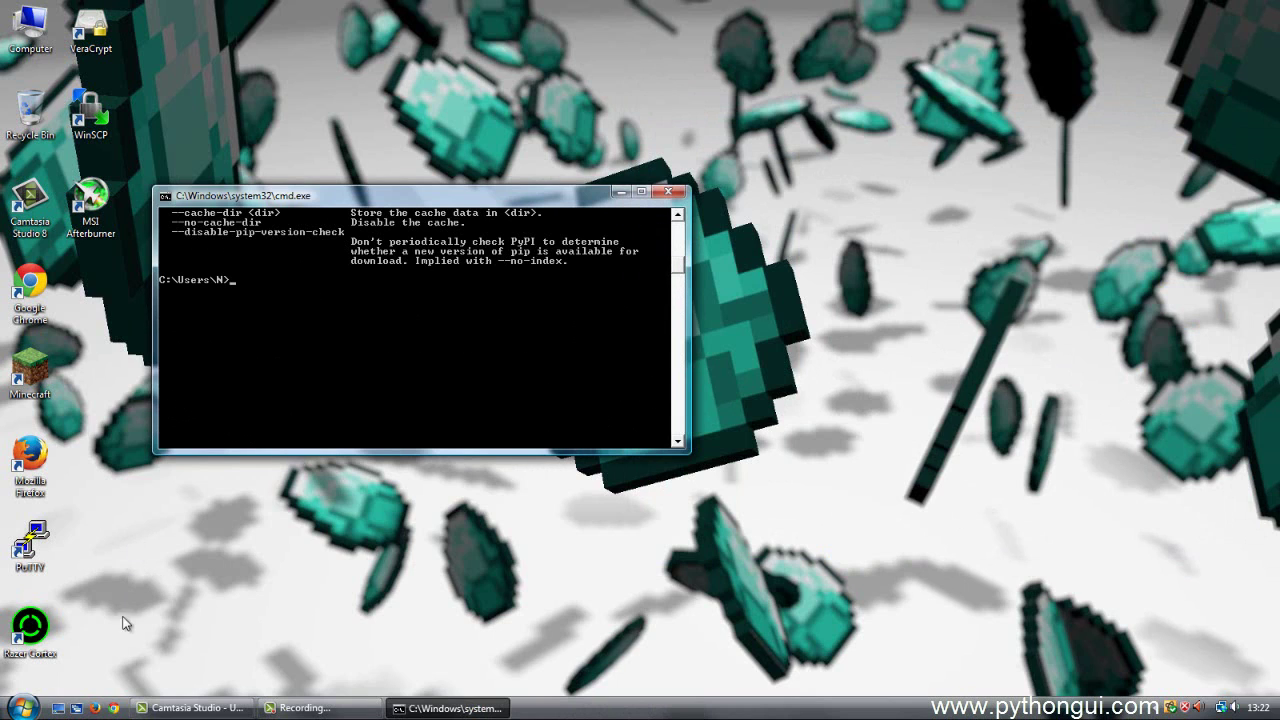
left_click(97, 708)
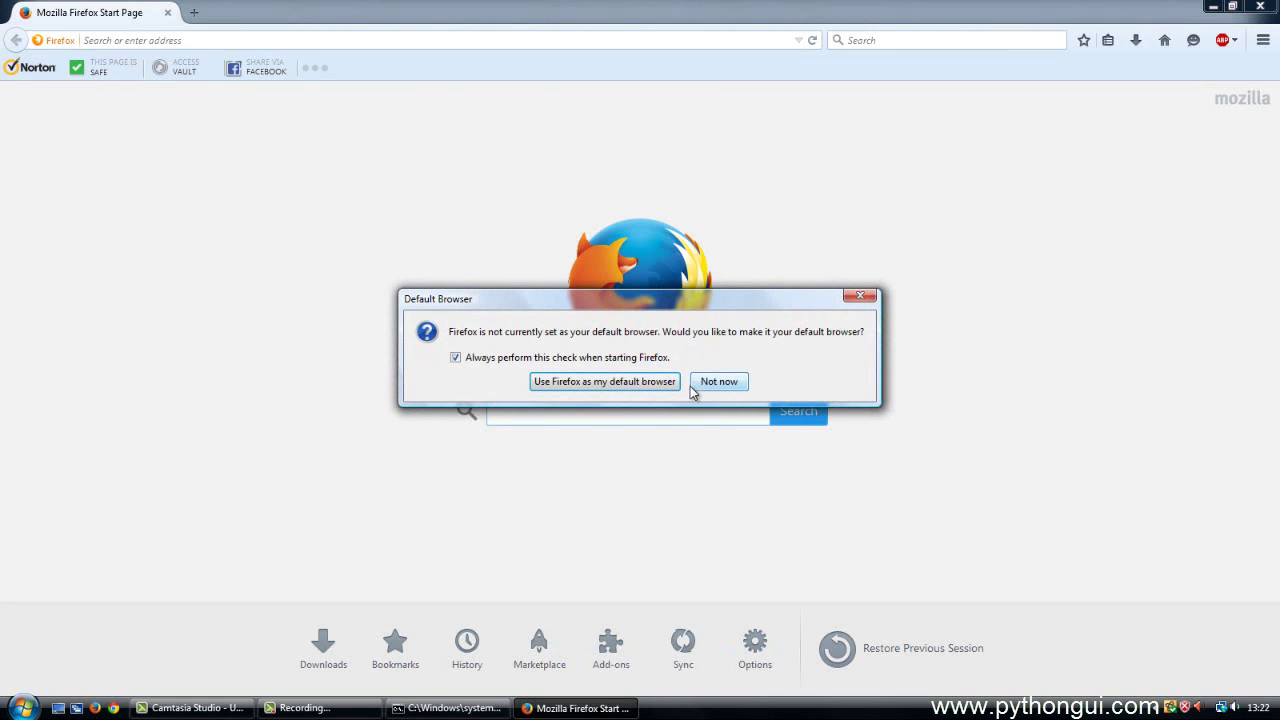
left_click(714, 383)
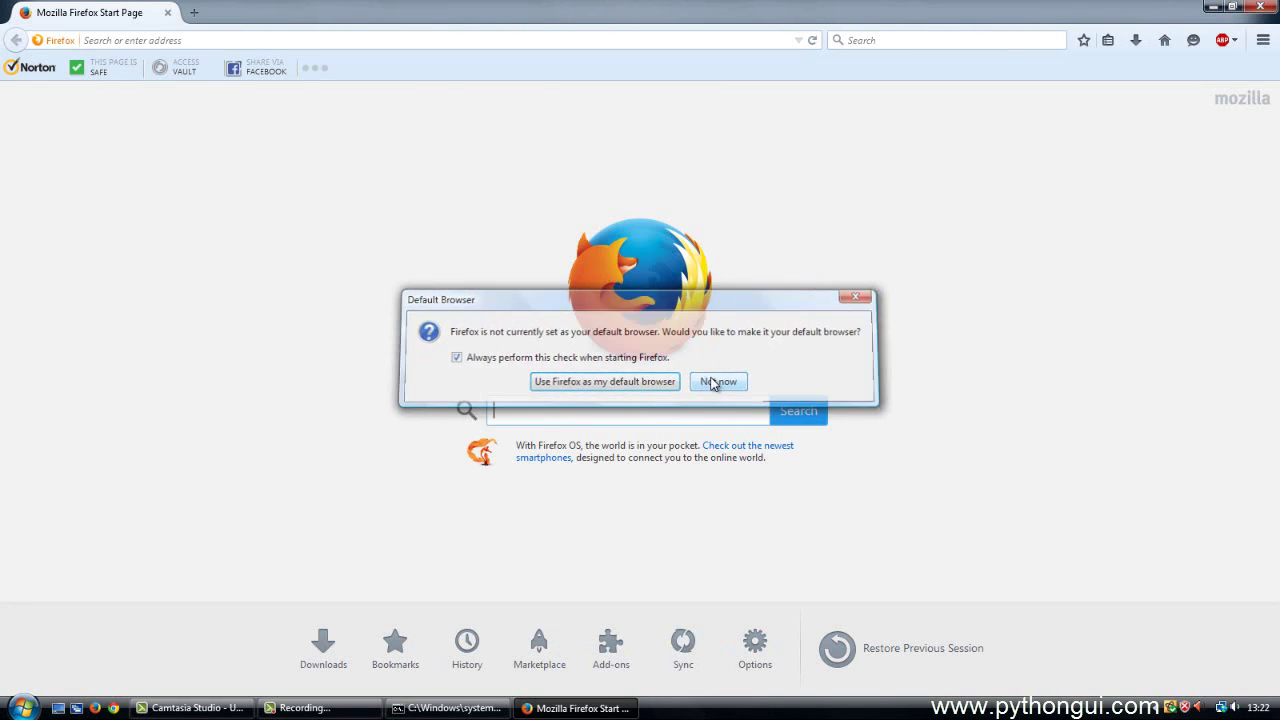
Search for gtk from the Firefox toolbar search box.
left_click(871, 39)
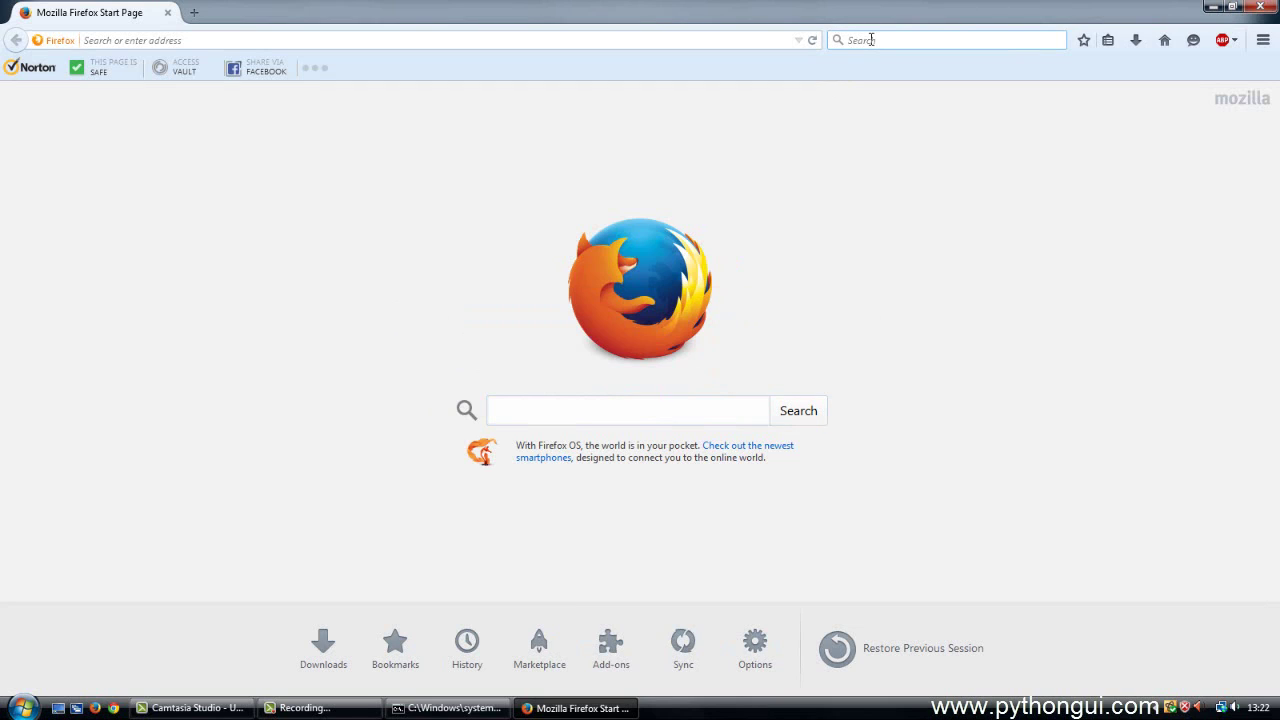
type("gtk")
key("Return")
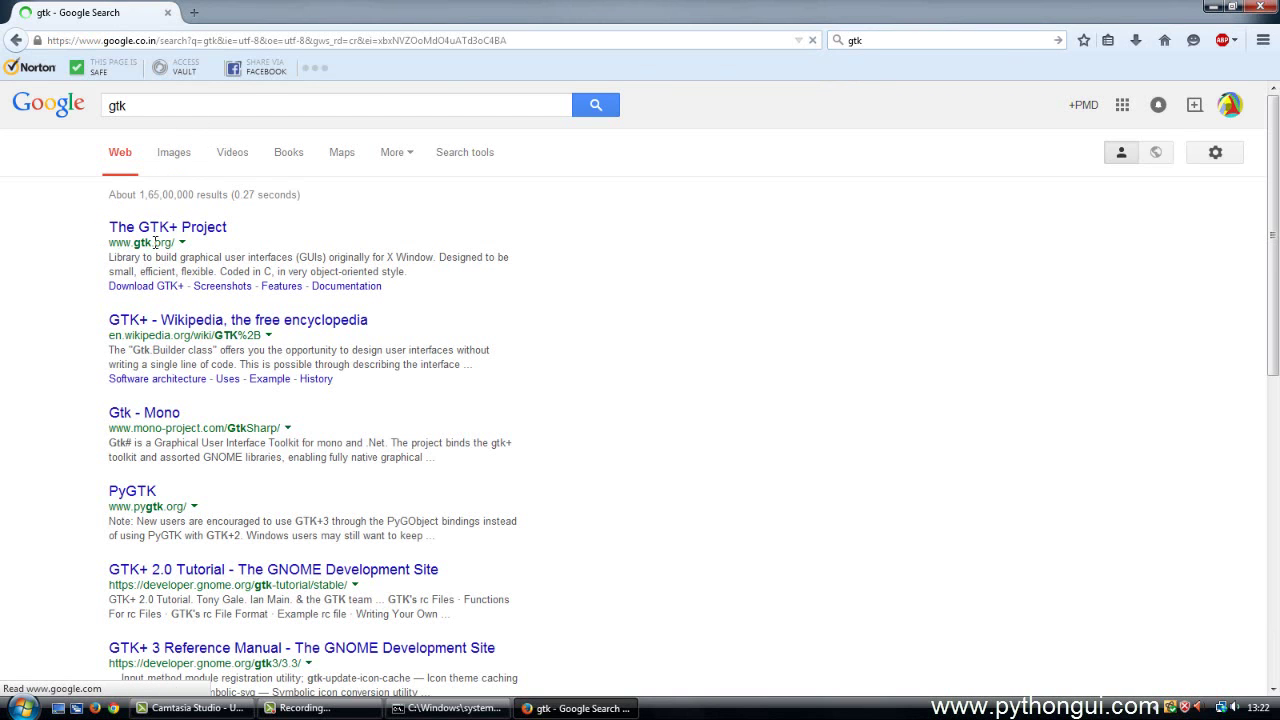
Open The GTK+ Project result and highlight the sentence saying GTK+ is free software from the GNU Project.
left_click(166, 234)
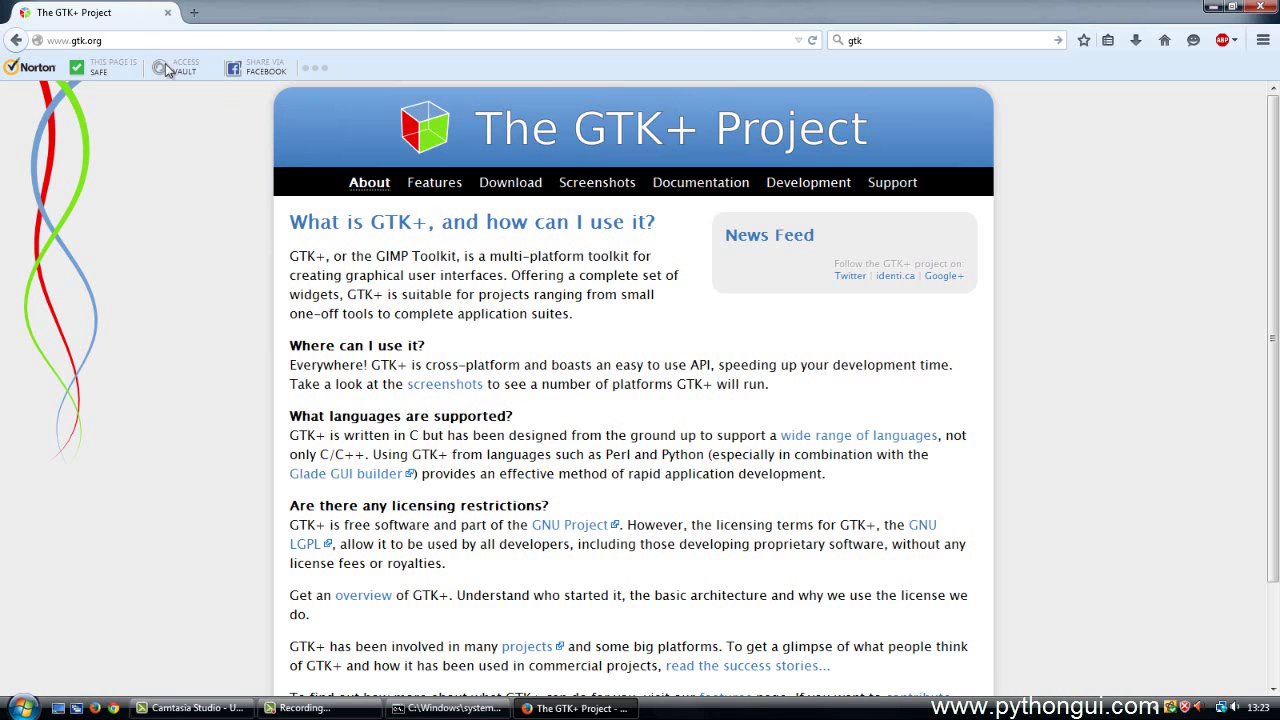
scroll(157, 354, "down", 2)
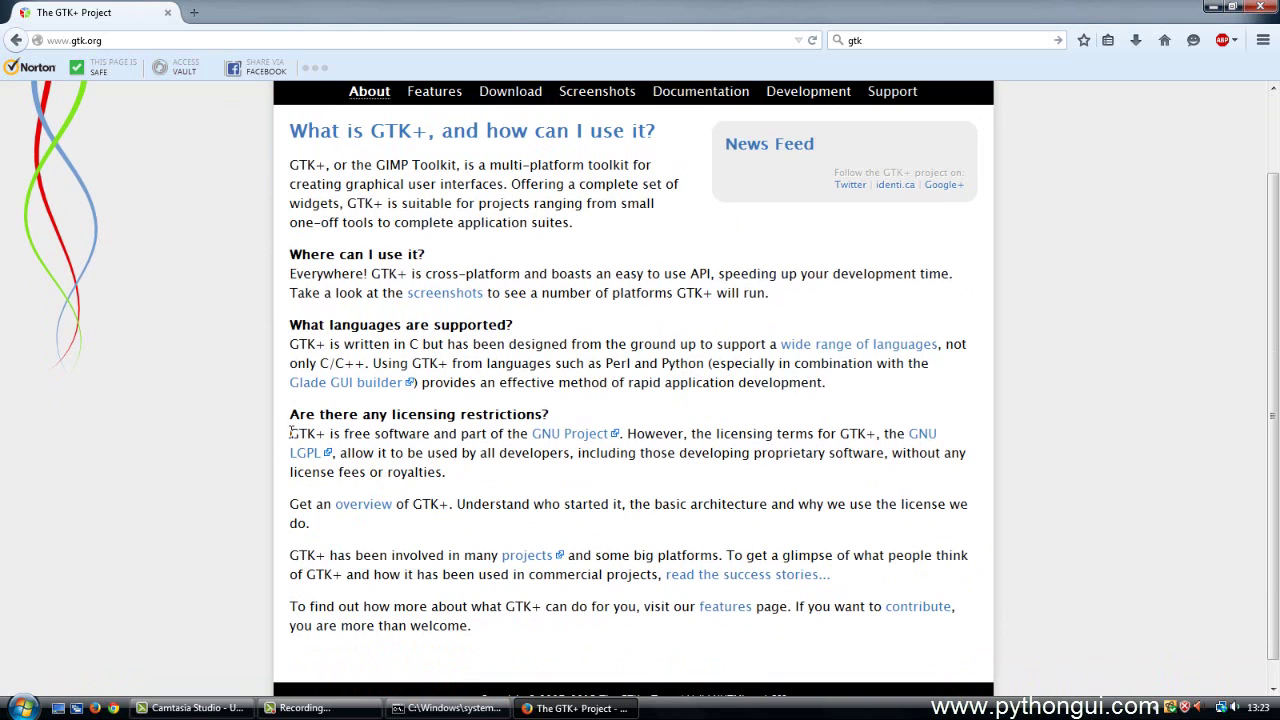
left_click_drag(291, 433, 618, 442)
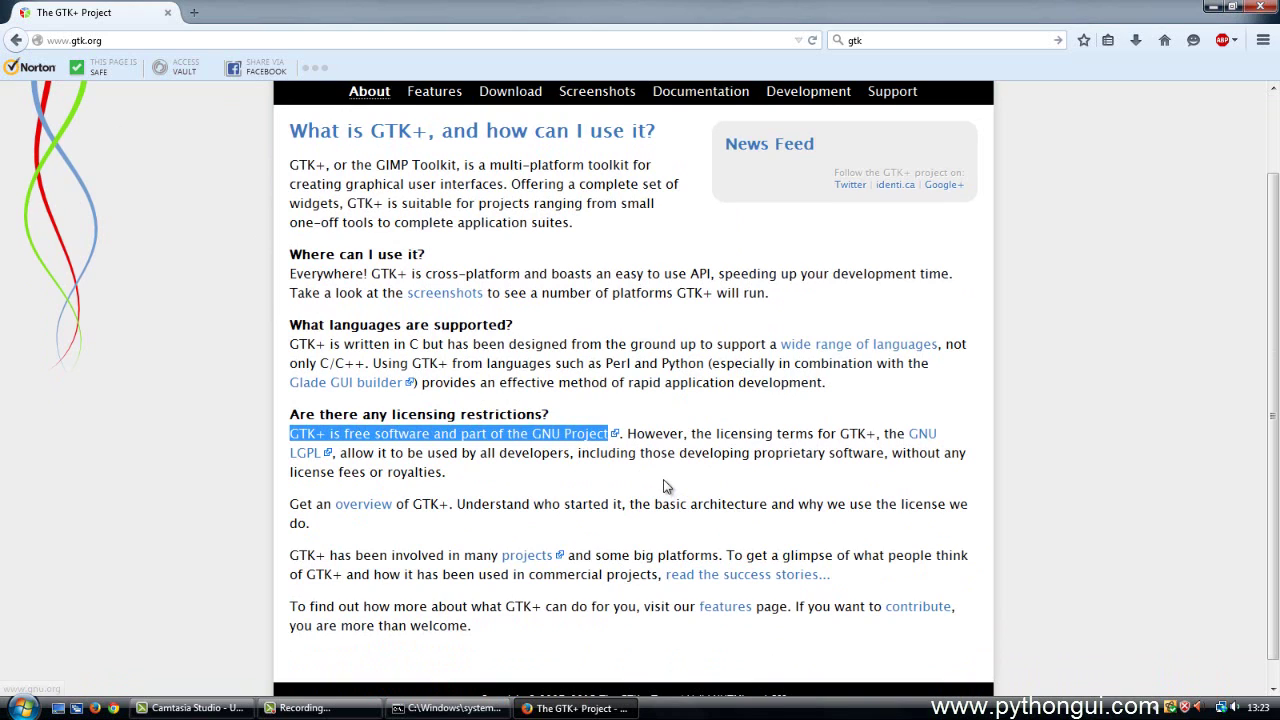
left_click(665, 486)
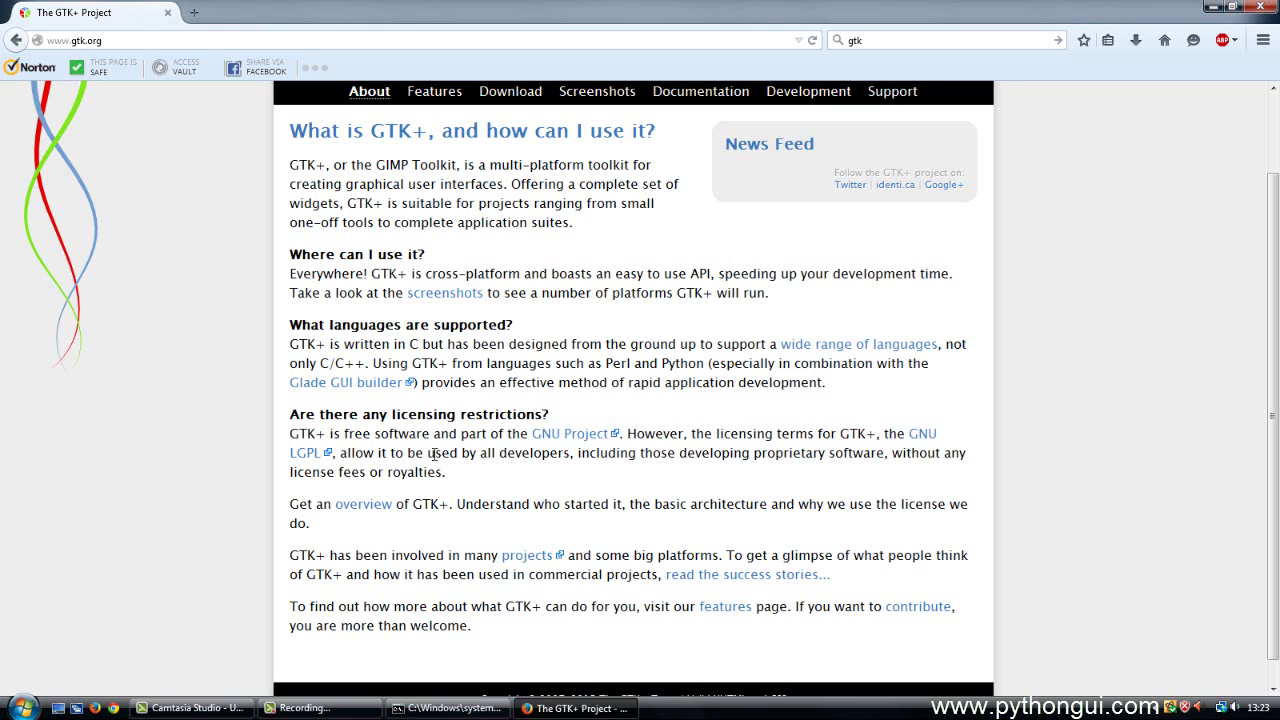
Highlight the phrases about use by all developers and proprietary software, then return to the page top.
left_click_drag(428, 453, 880, 455)
left_click(797, 479)
left_click_drag(755, 453, 871, 456)
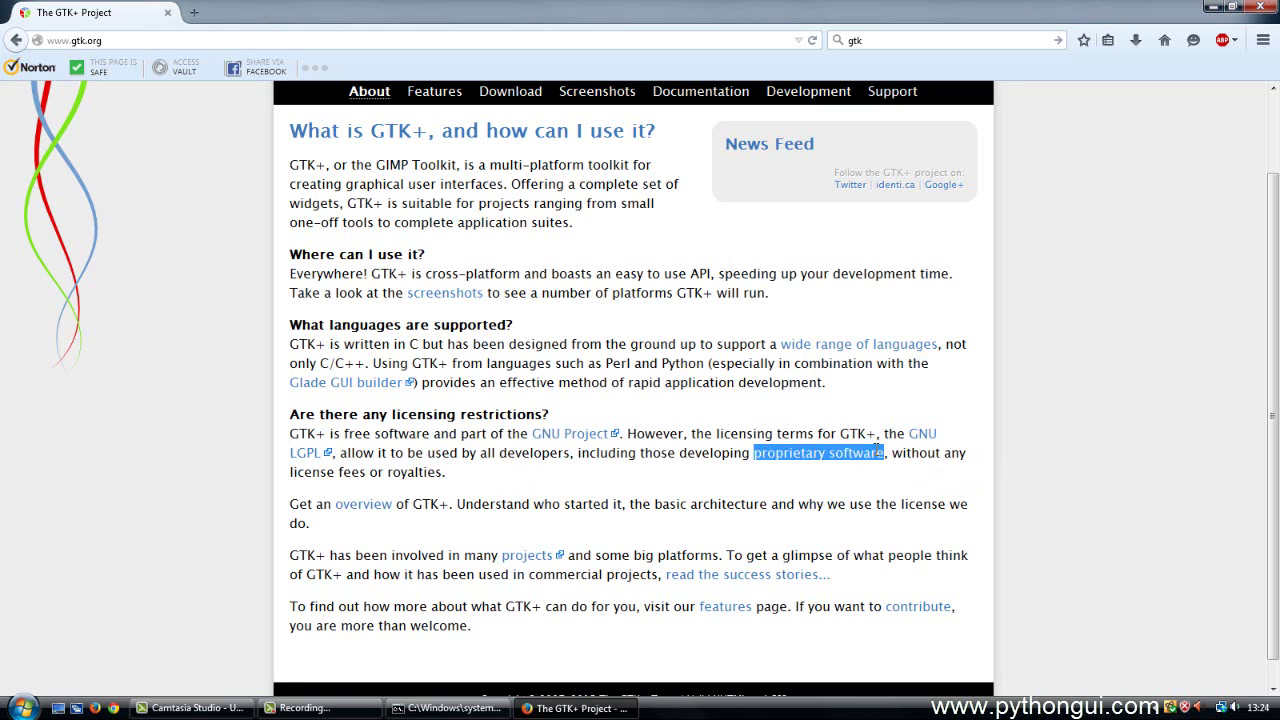
left_click(632, 476)
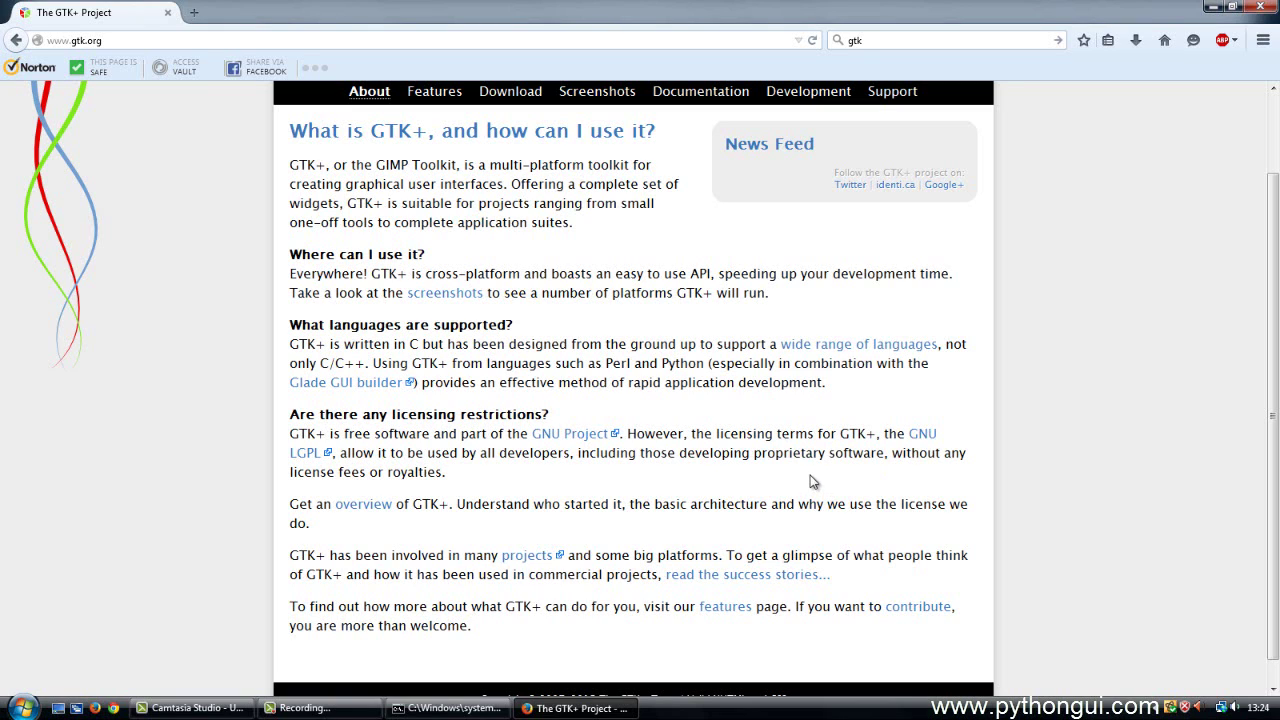
scroll(840, 378, "up", 2)
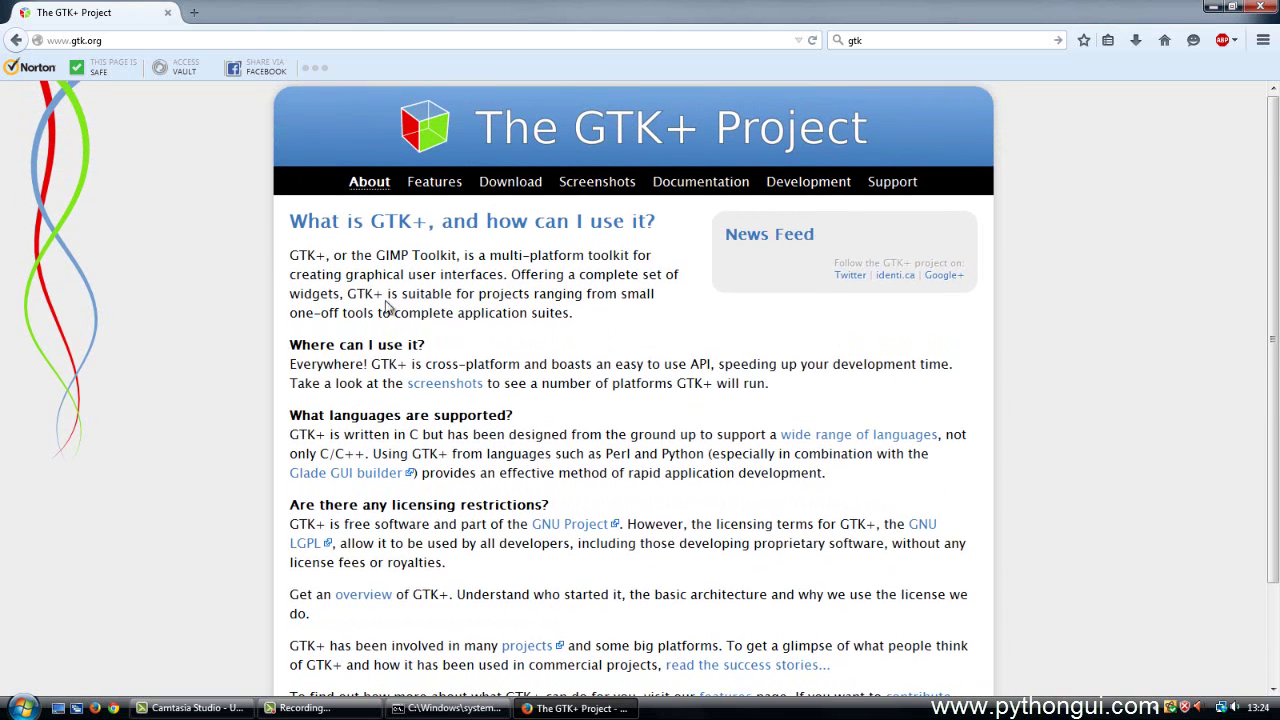
Go to the GTK+ Language Bindings page and follow its Python link to PyGObject.
left_click(822, 444)
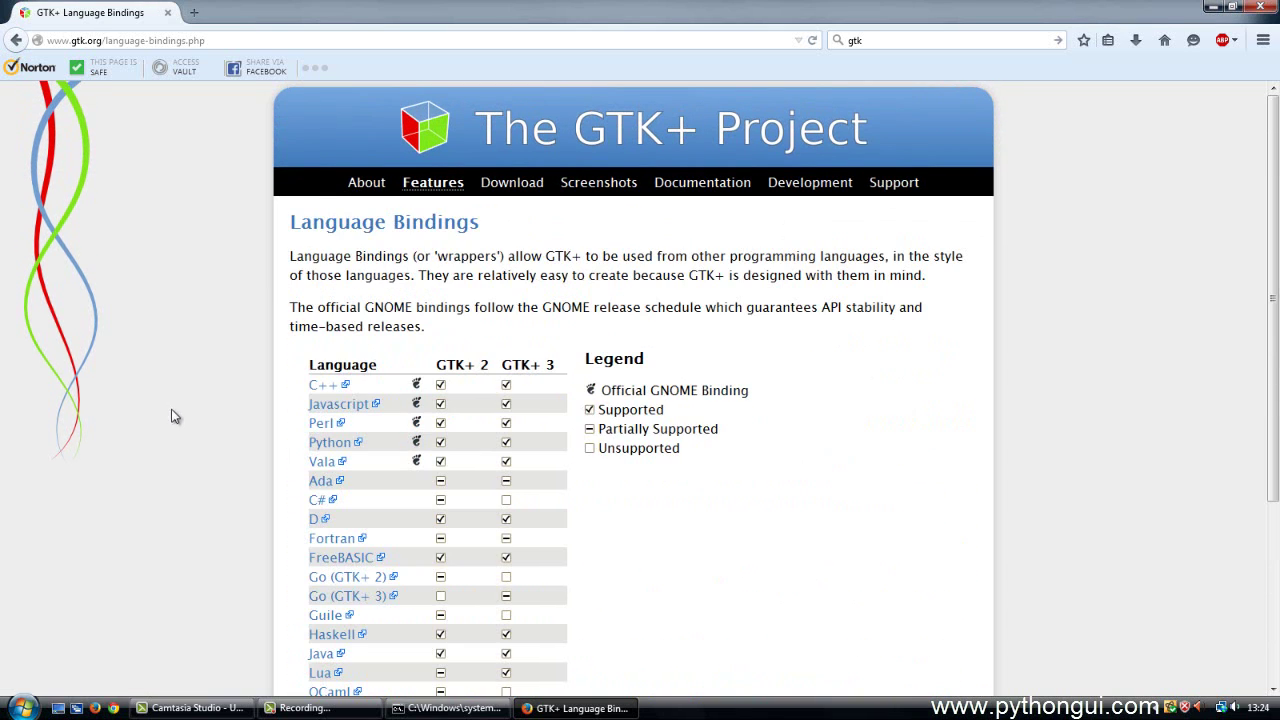
scroll(167, 410, "down", 3)
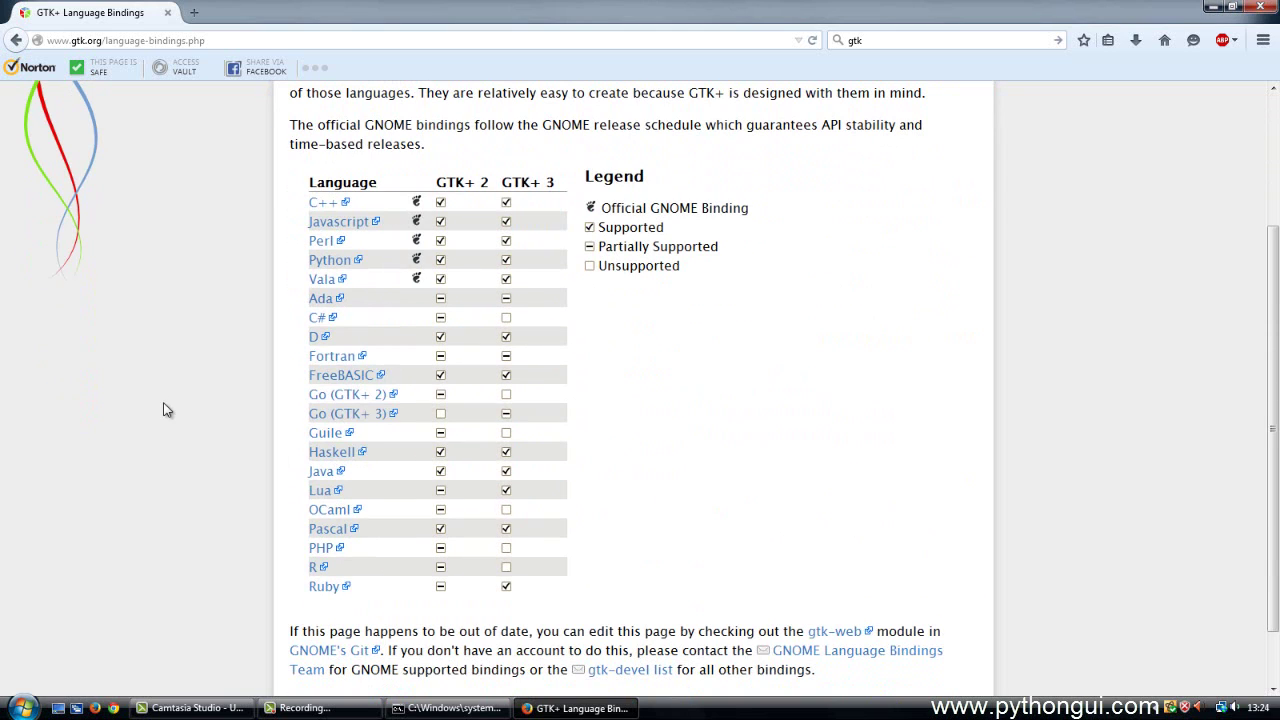
scroll(167, 410, "up", 3)
scroll(167, 410, "down", 2)
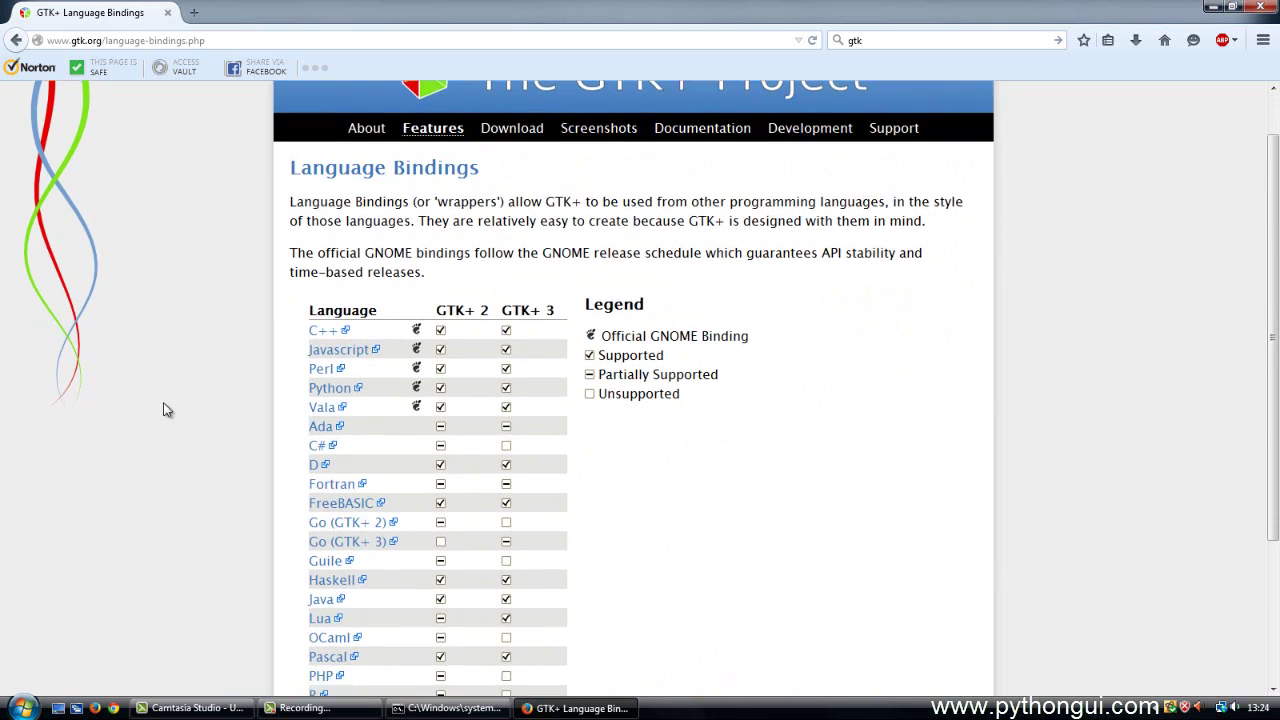
scroll(167, 410, "down", 2)
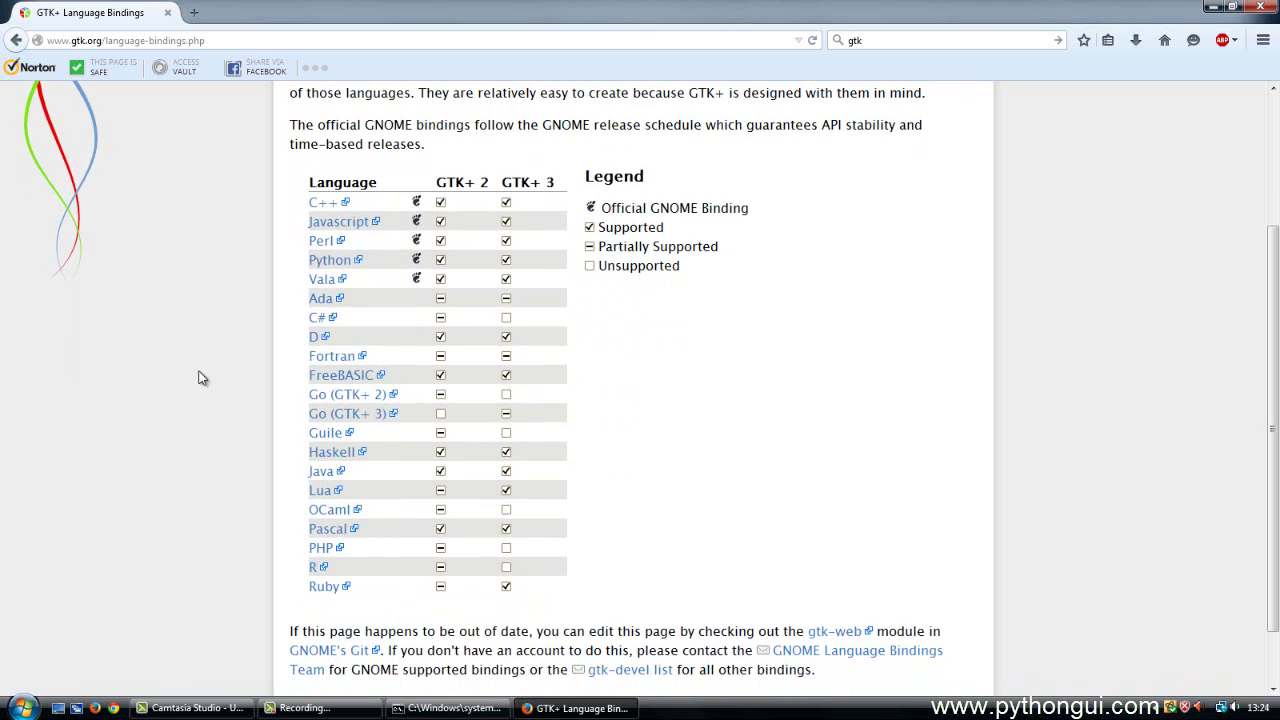
left_click(323, 263)
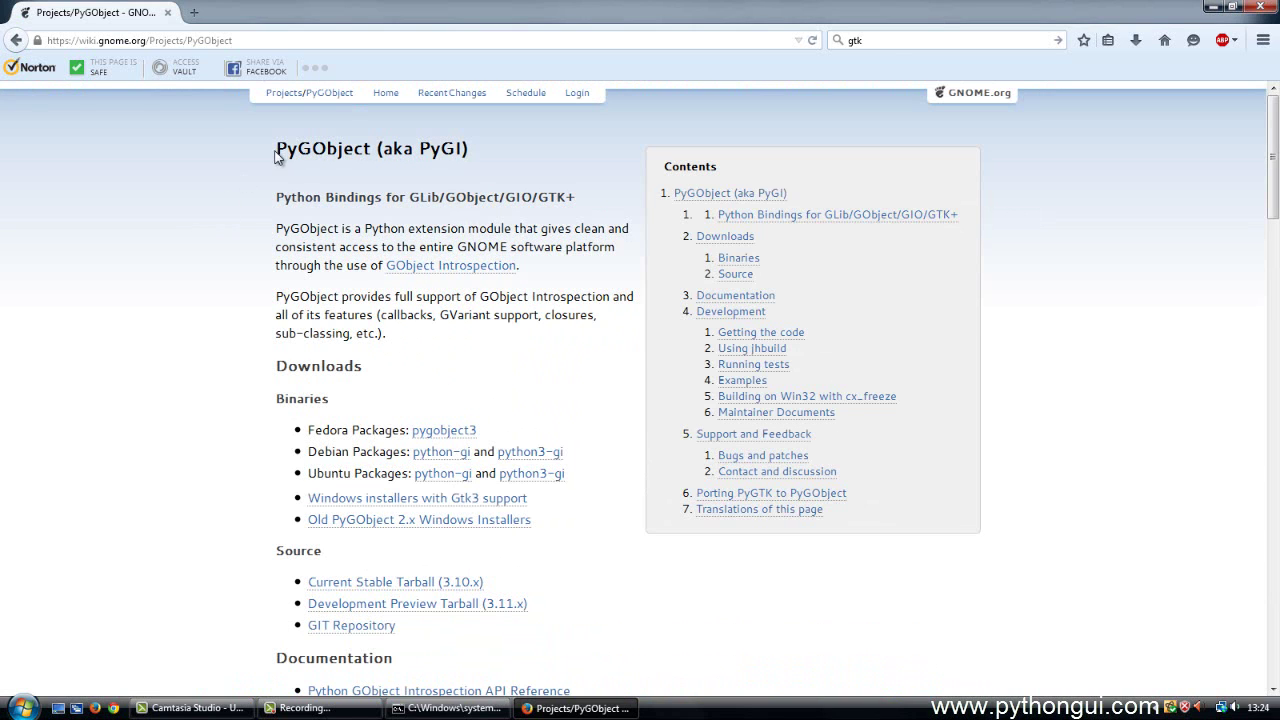
left_click_drag(276, 150, 370, 148)
left_click(241, 187)
scroll(166, 349, "down", 3)
scroll(166, 349, "up", 3)
scroll(242, 258, "down", 3)
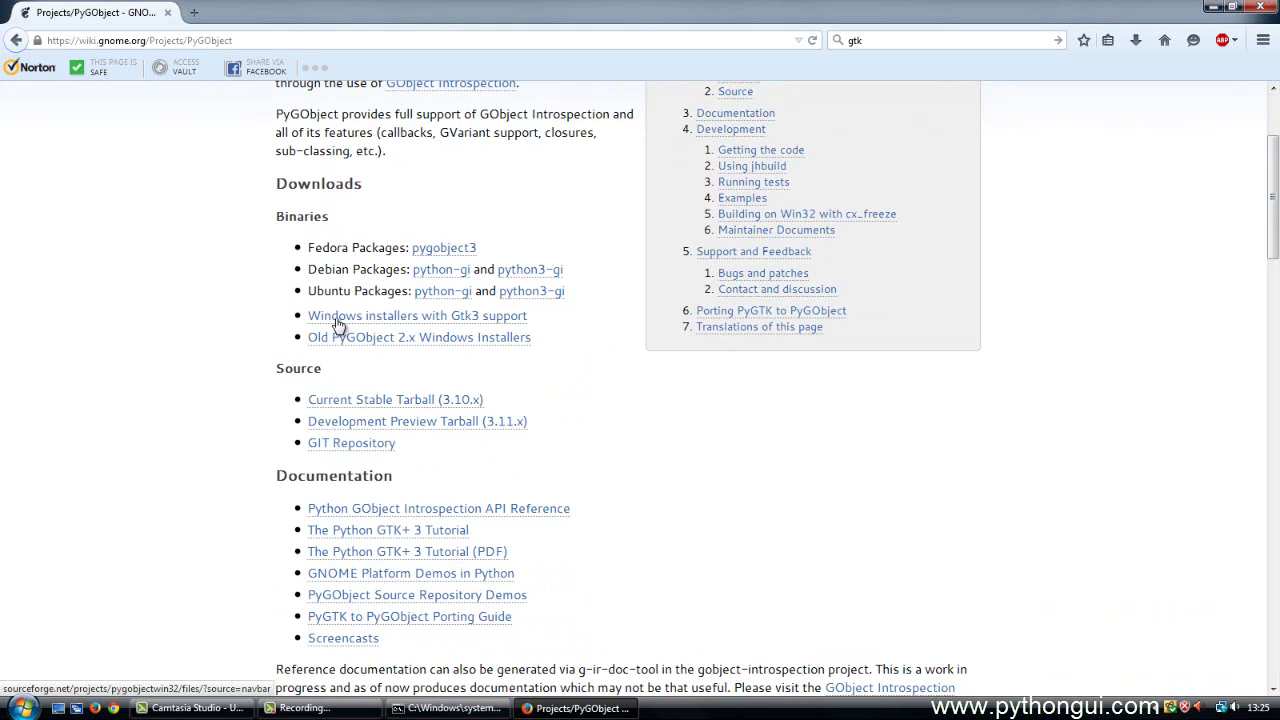
Open the Windows installers with Gtk3 support, noting gtk 3.14.13 and Python 2.7–3.4 support.
left_click(472, 320)
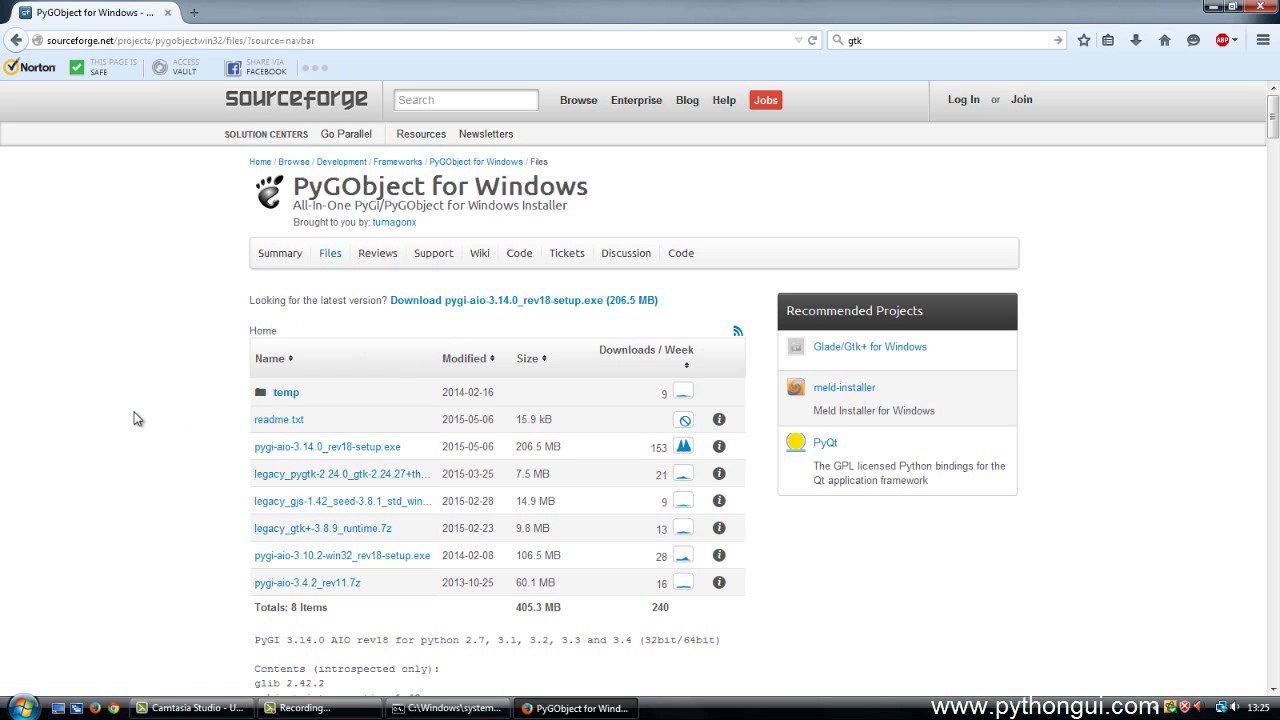
scroll(137, 419, "down", 3)
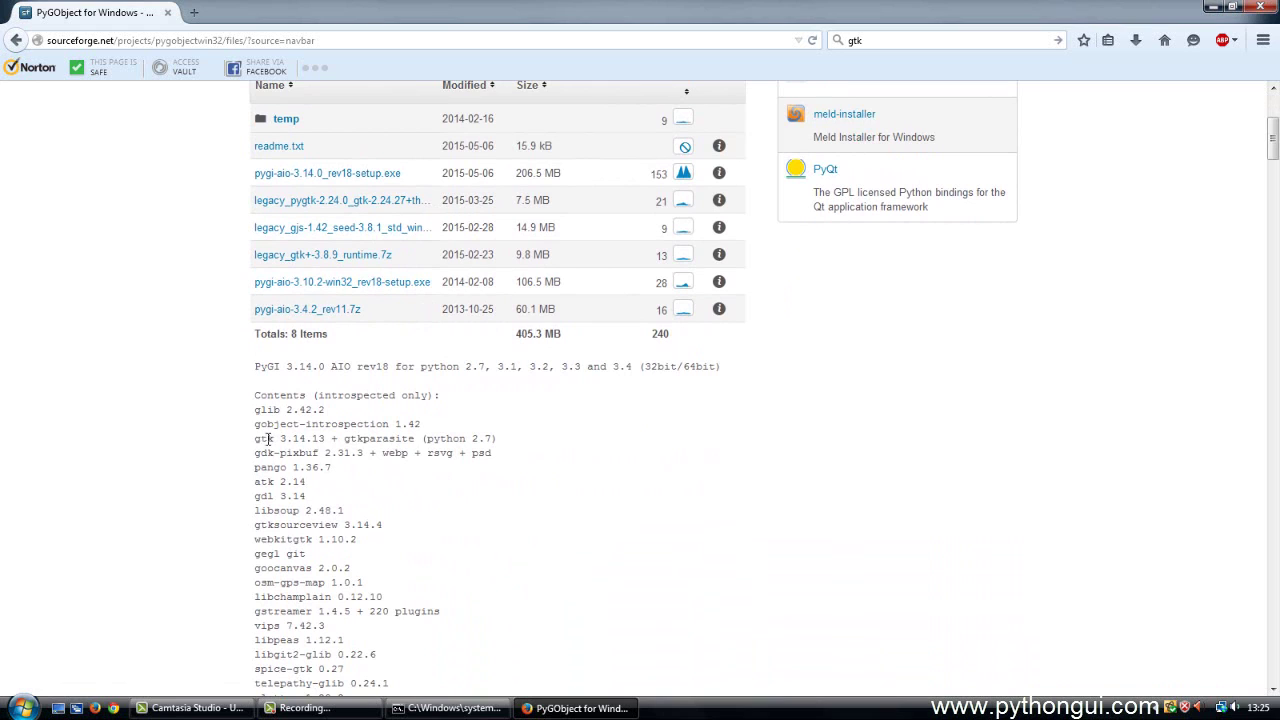
left_click_drag(255, 439, 326, 440)
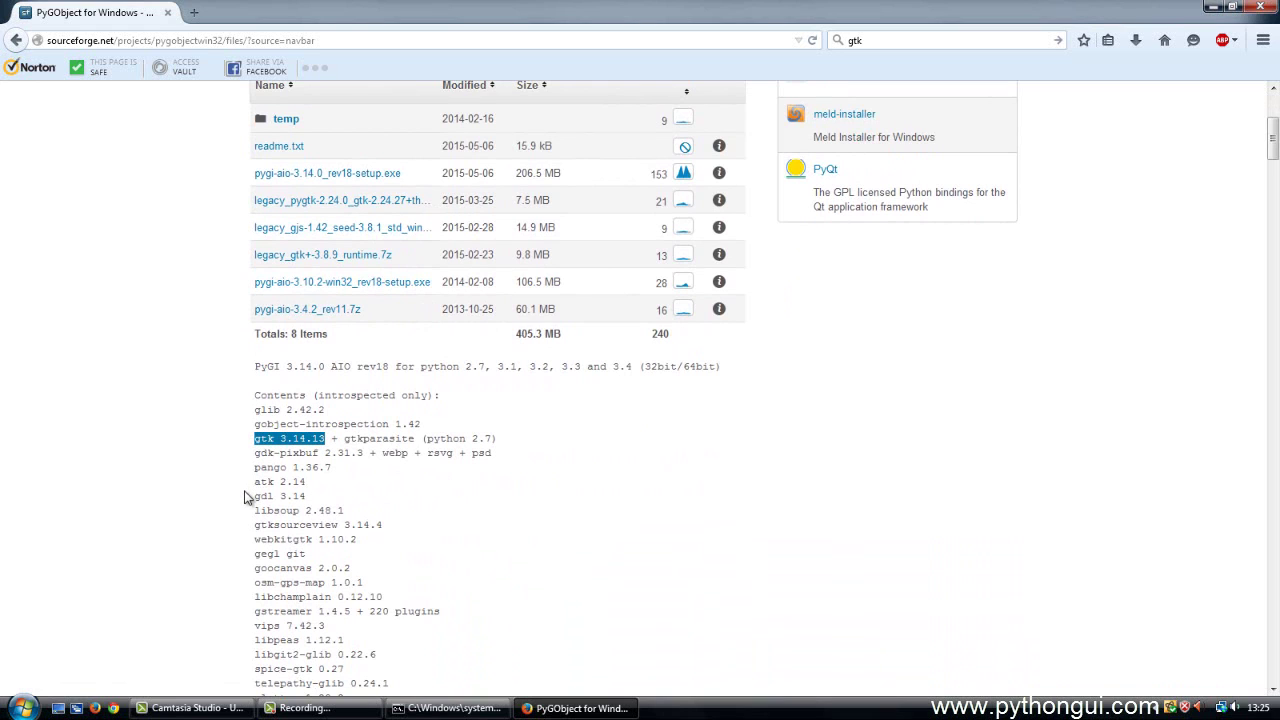
scroll(245, 497, "down", 1)
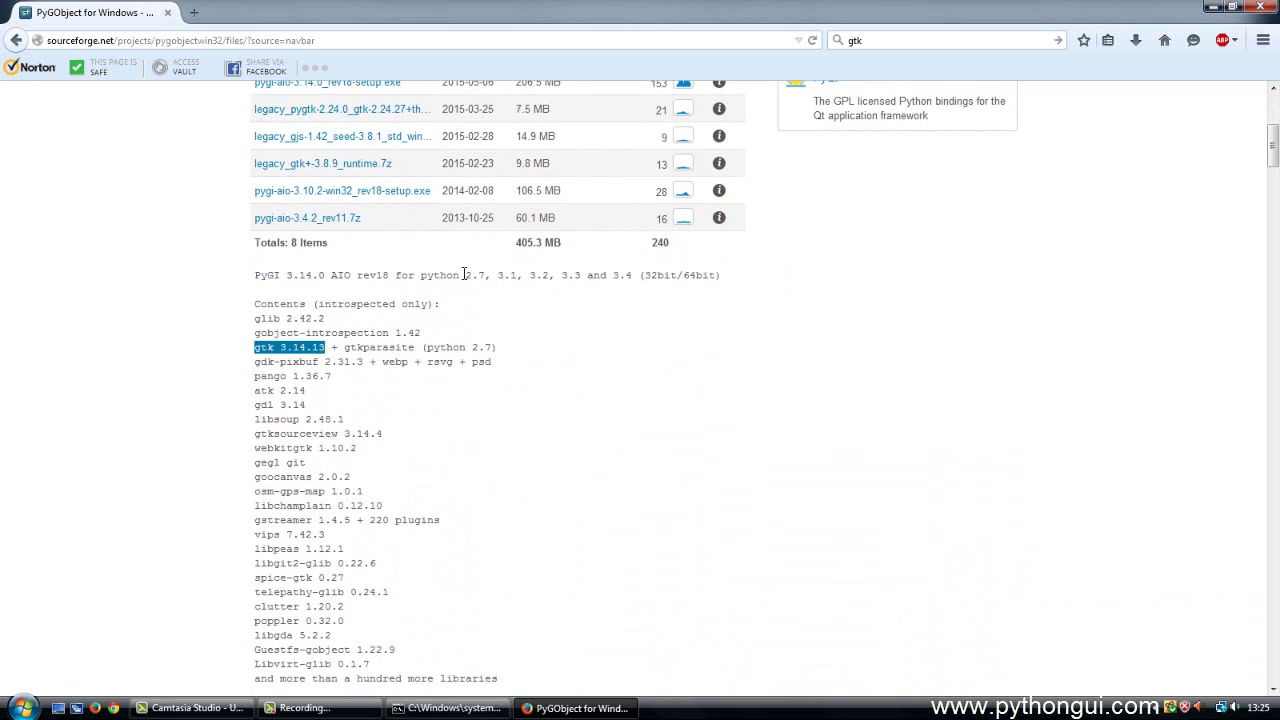
left_click_drag(466, 275, 633, 275)
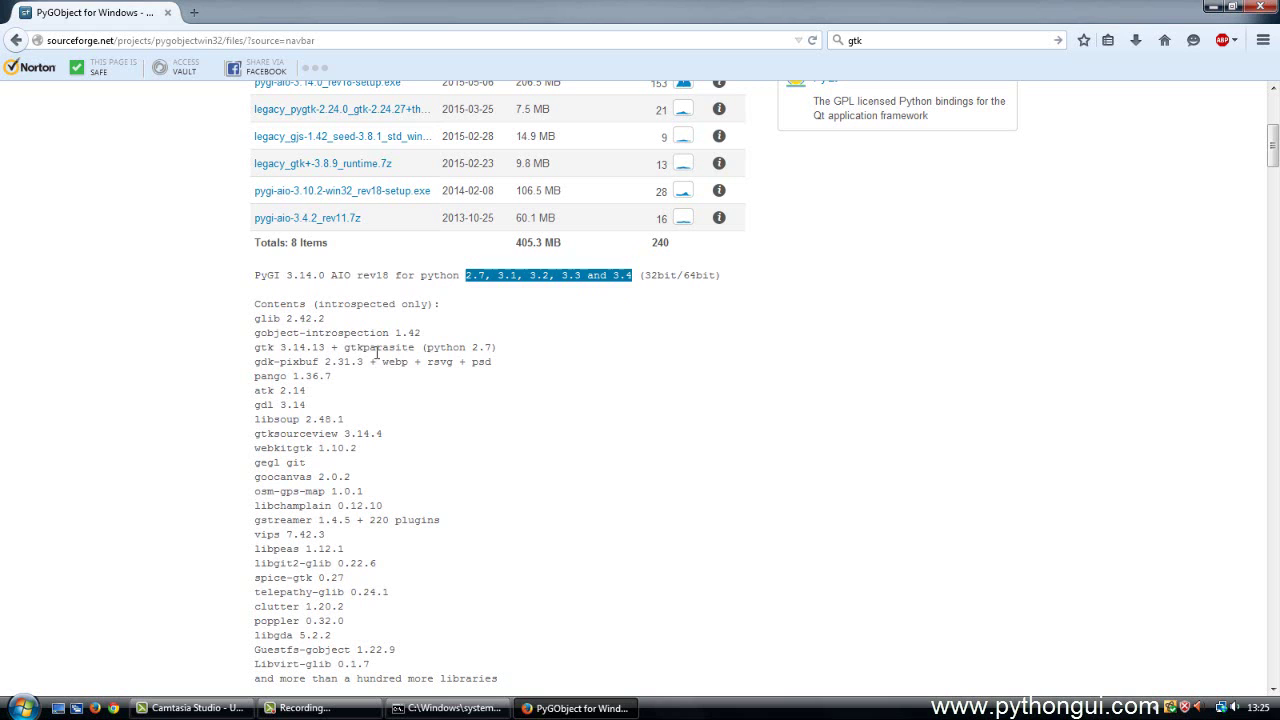
Scroll through the installer contents, highlighting gtk and the glade tool.
scroll(205, 429, "down", 5)
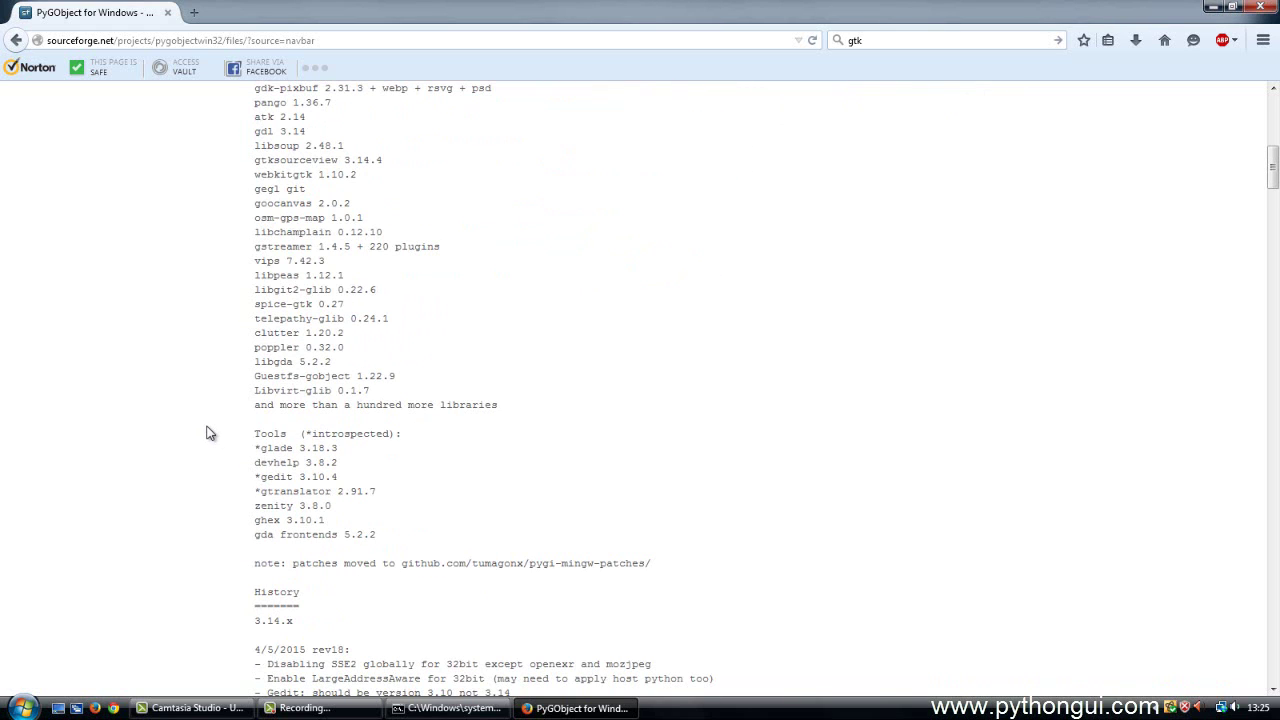
double_click(266, 449)
scroll(225, 470, "up", 7)
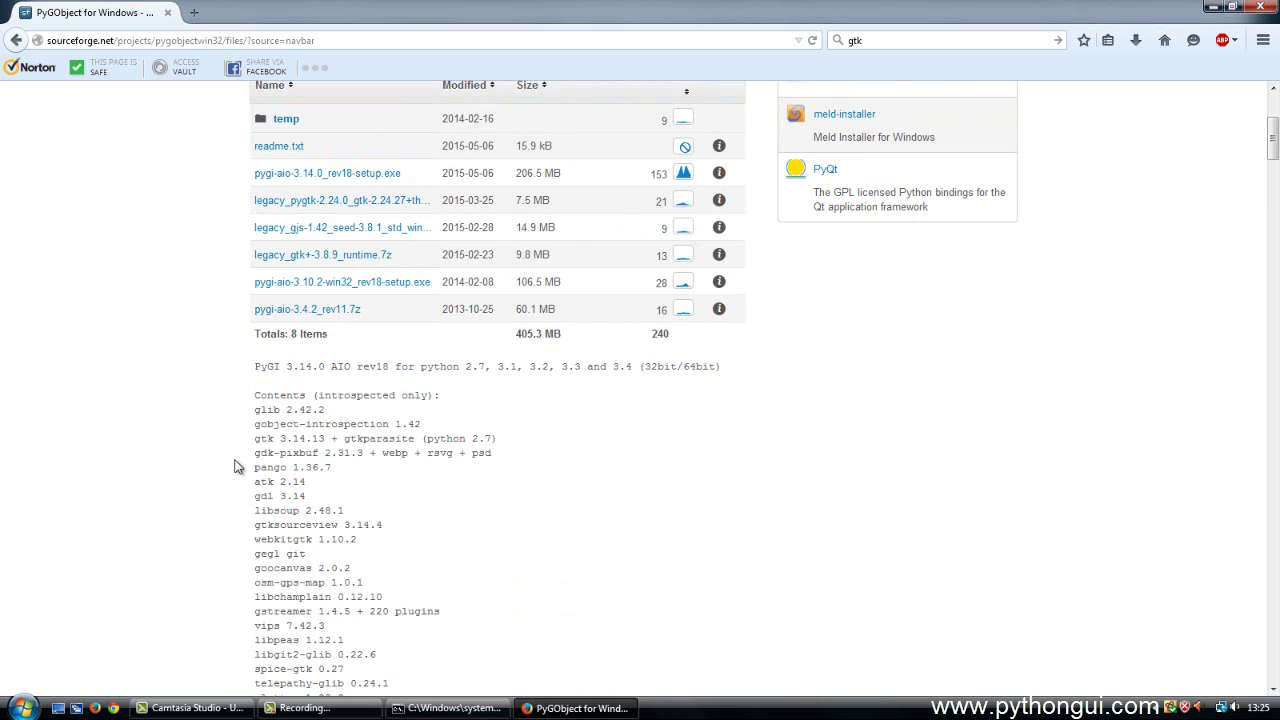
double_click(263, 440)
scroll(186, 453, "down", 5)
left_click_drag(262, 538, 292, 536)
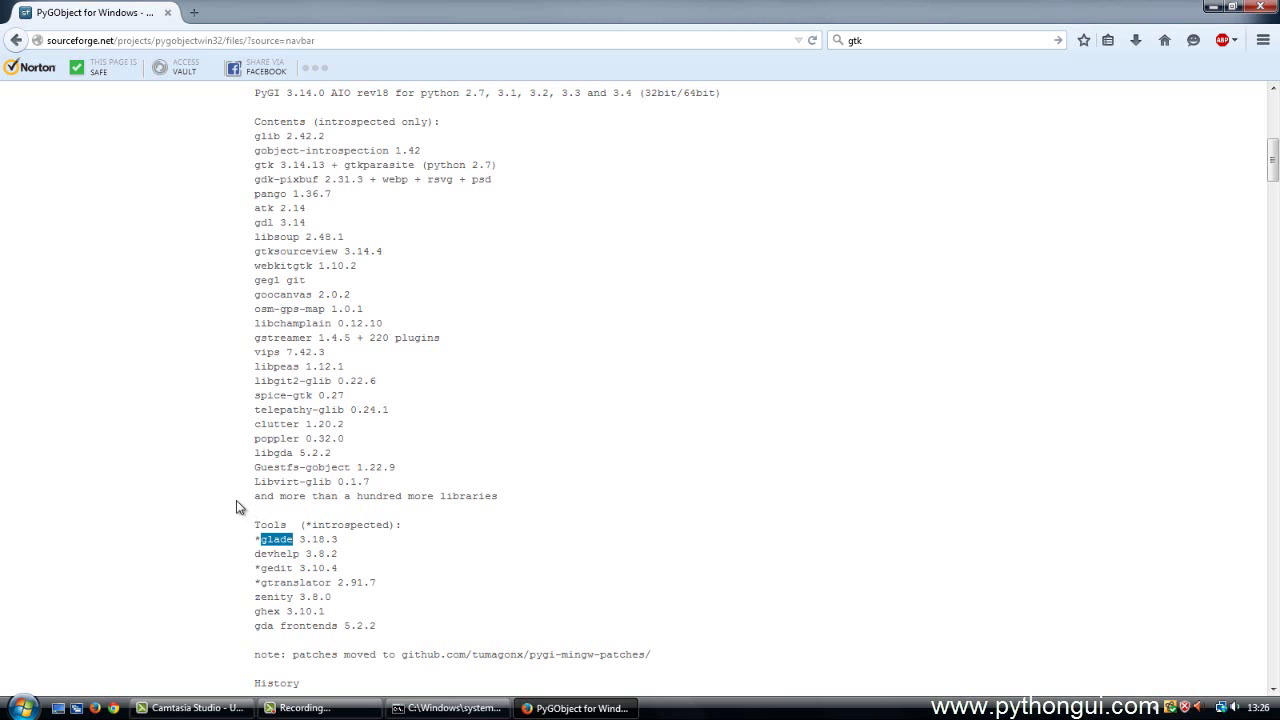
scroll(217, 492, "up", 9)
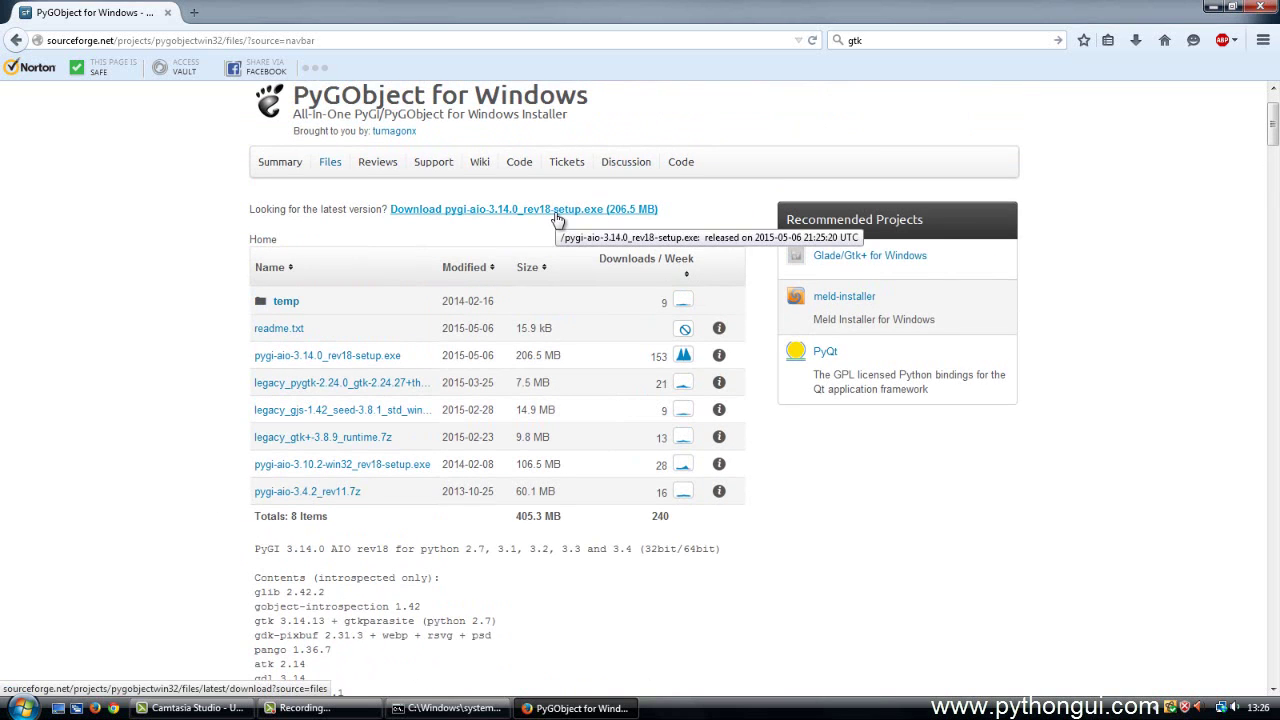
Save pygi-aio-3.14.0_rev18-setup.exe (197 MB) from SourceForge to disk.
left_click(617, 215)
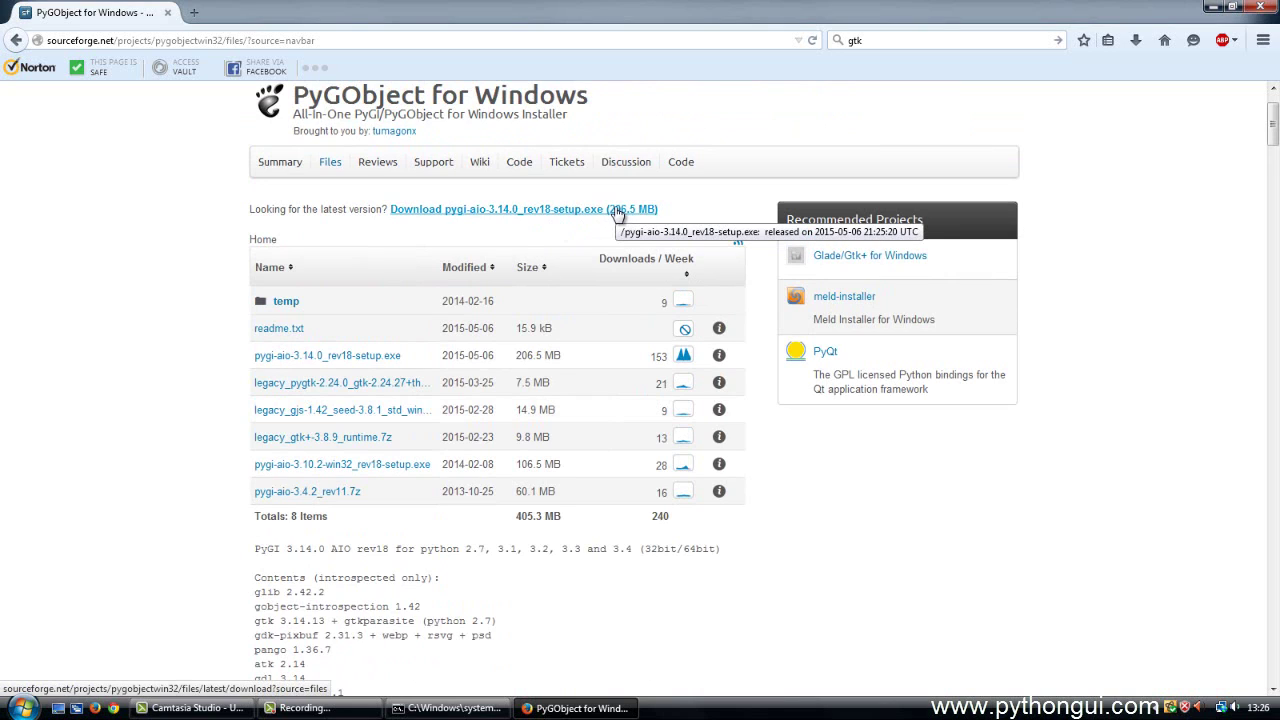
left_click(617, 213)
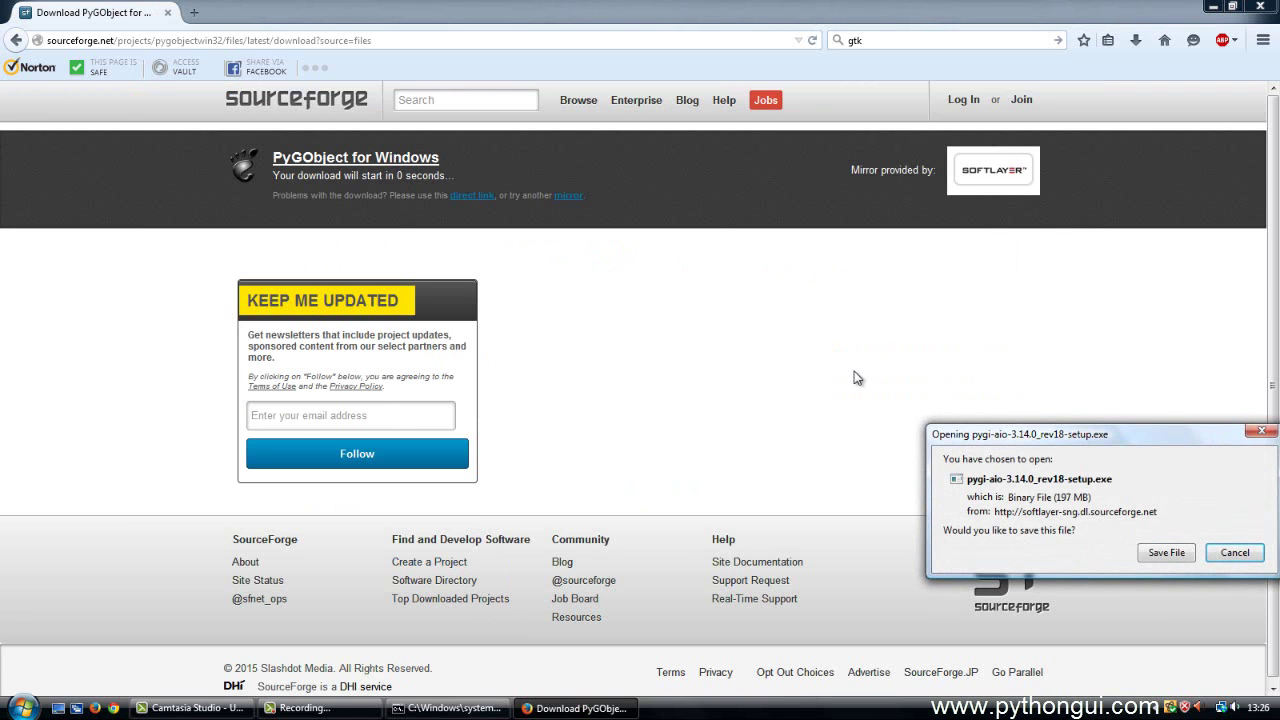
left_click(1184, 554)
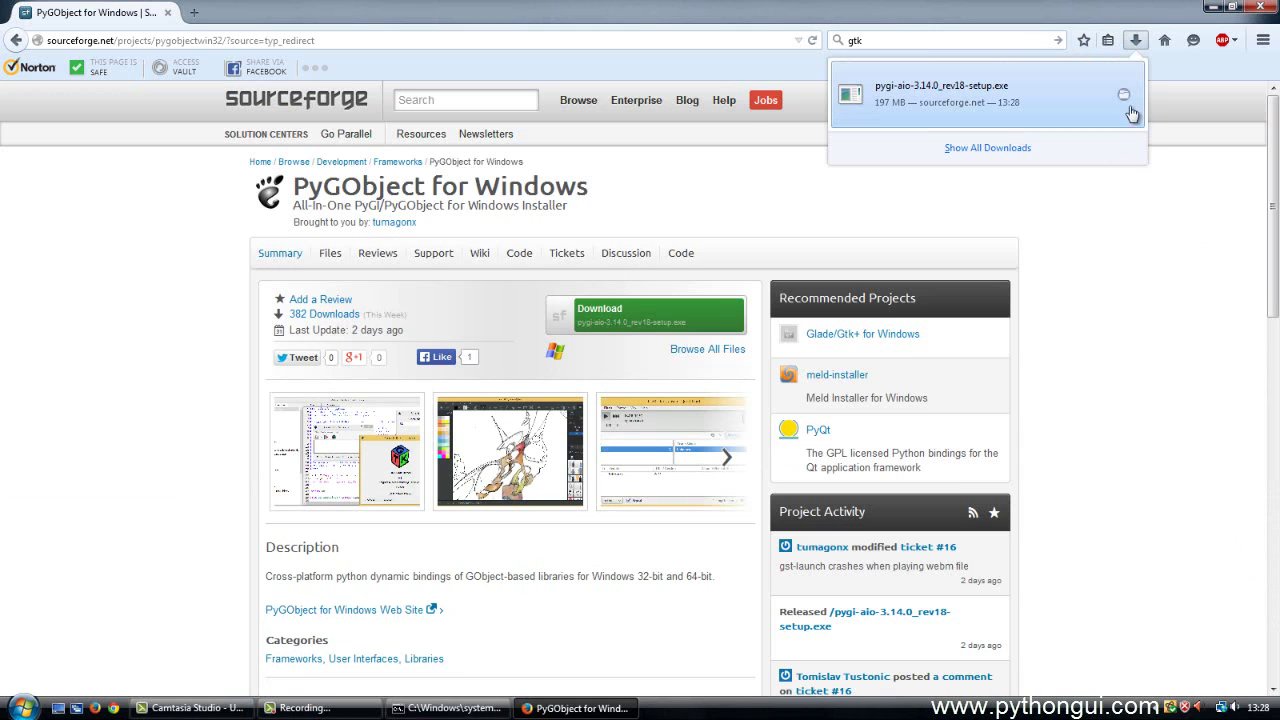
Show the downloaded installer in the Downloads folder and launch pygi-aio-3.14.0_rev18-setup.
left_click(1124, 93)
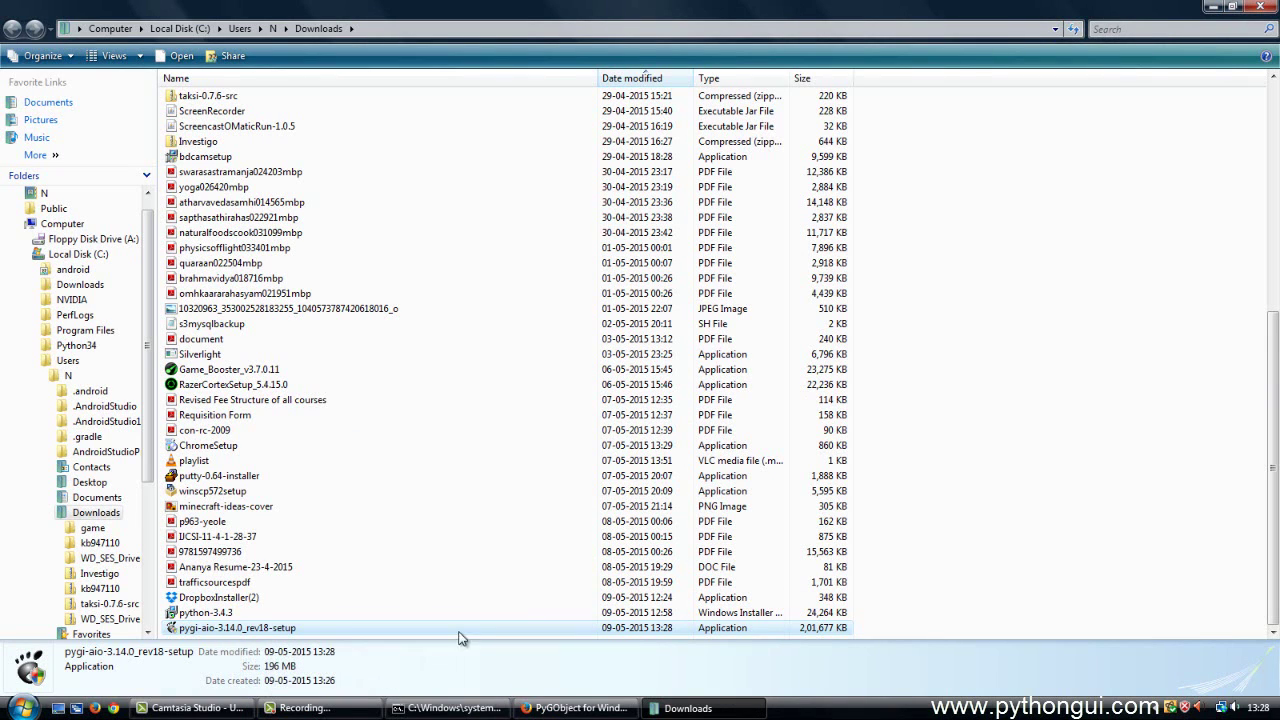
double_click(245, 629)
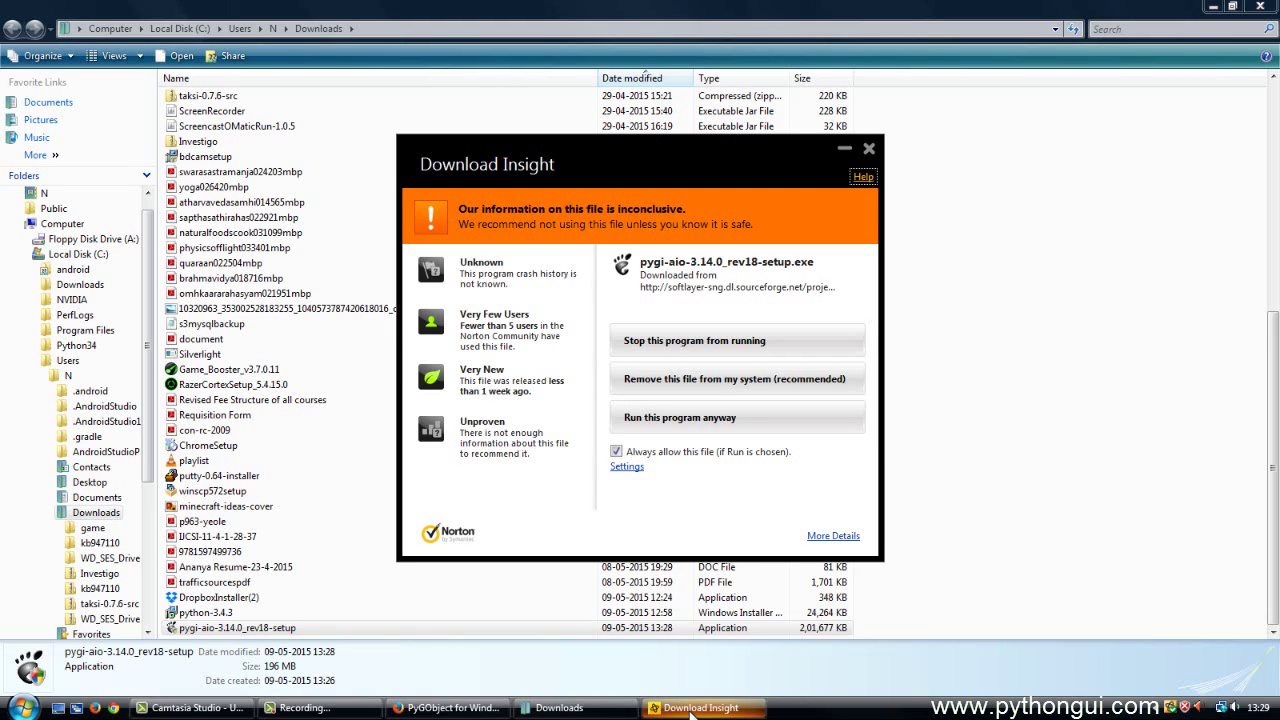
Run the installer despite Norton's warning, accept the file extraction, and bring up the setup dialog.
left_click(651, 425)
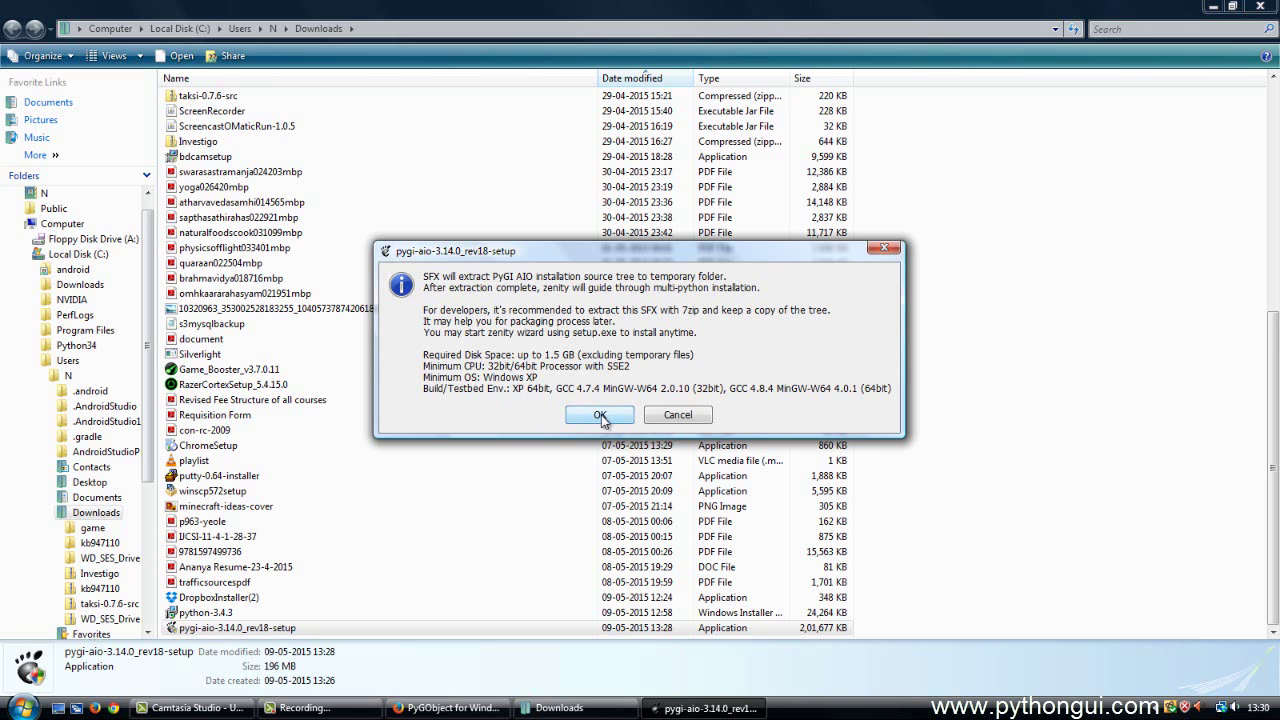
left_click(600, 415)
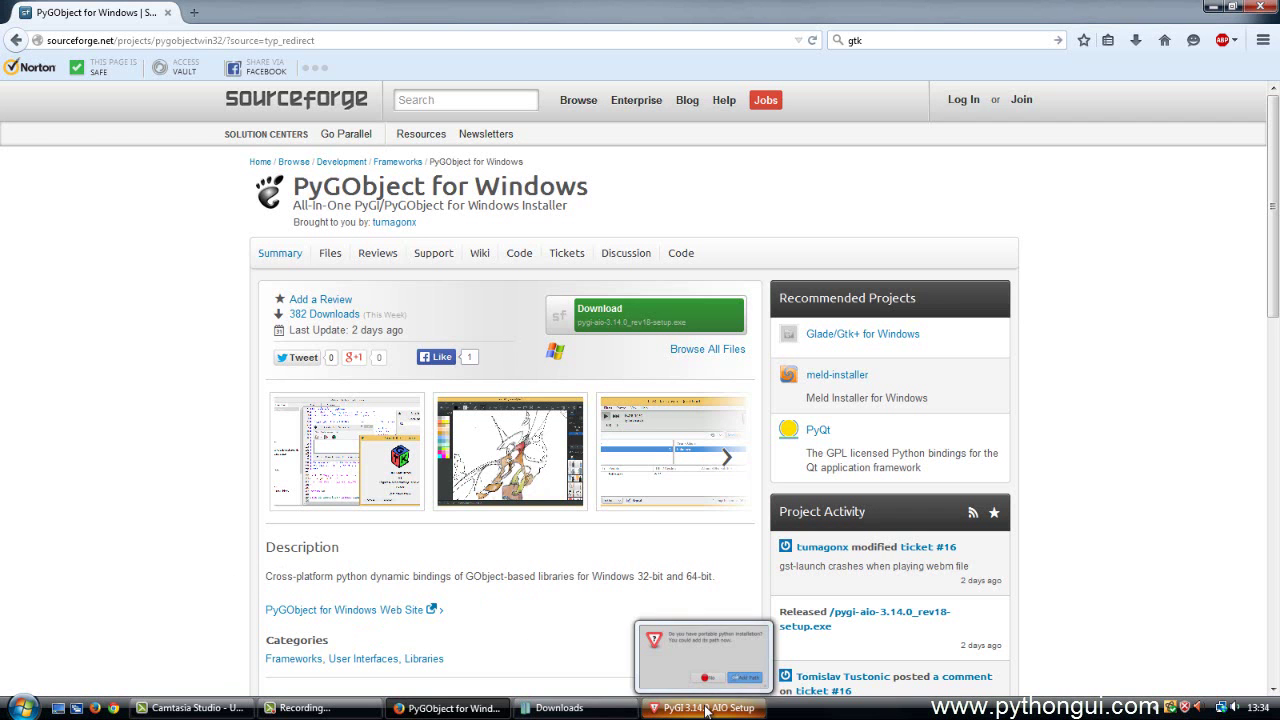
left_click(705, 708)
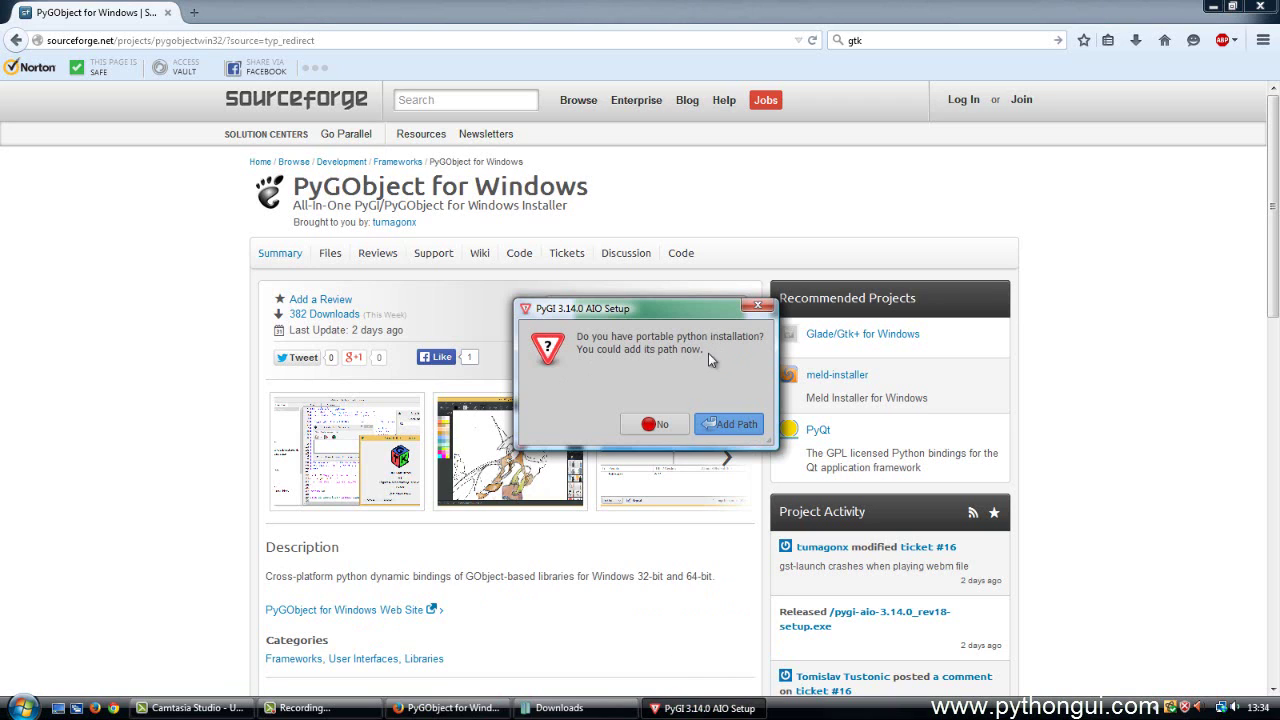
Decline adding a portable Python path and confirm Python 3.4 as the install destination.
left_click_drag(708, 358, 576, 336)
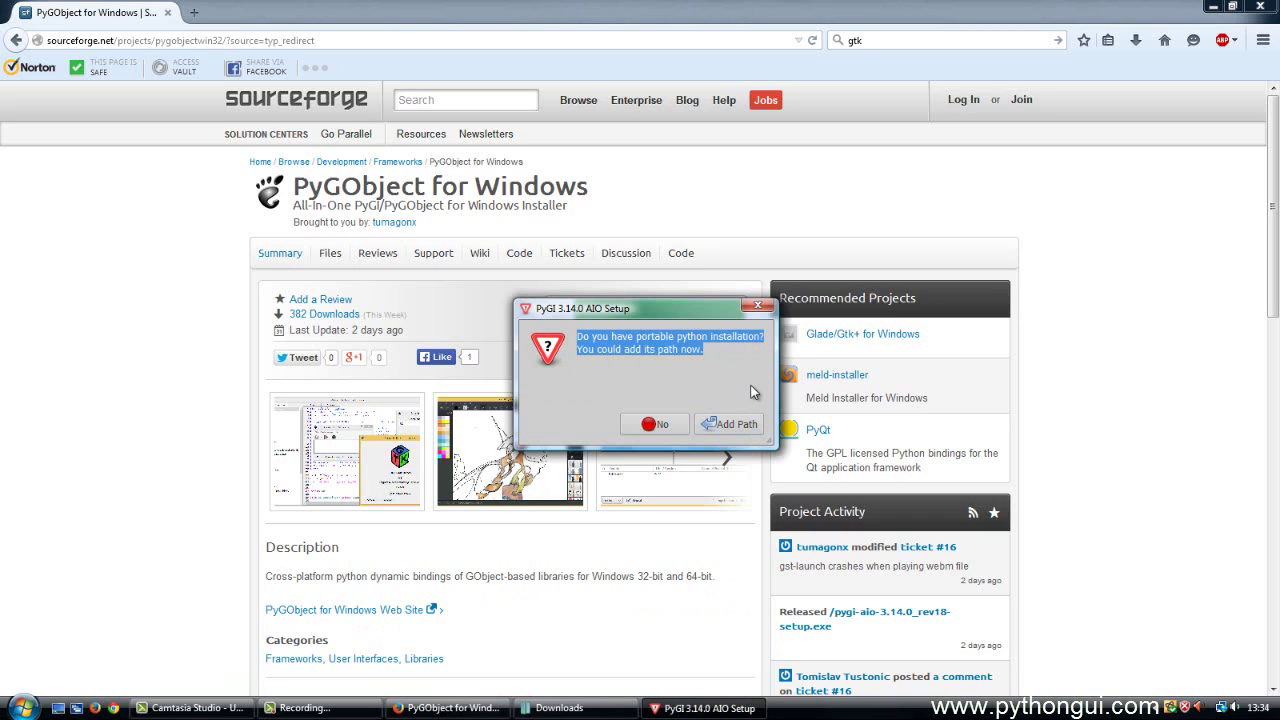
left_click(704, 352)
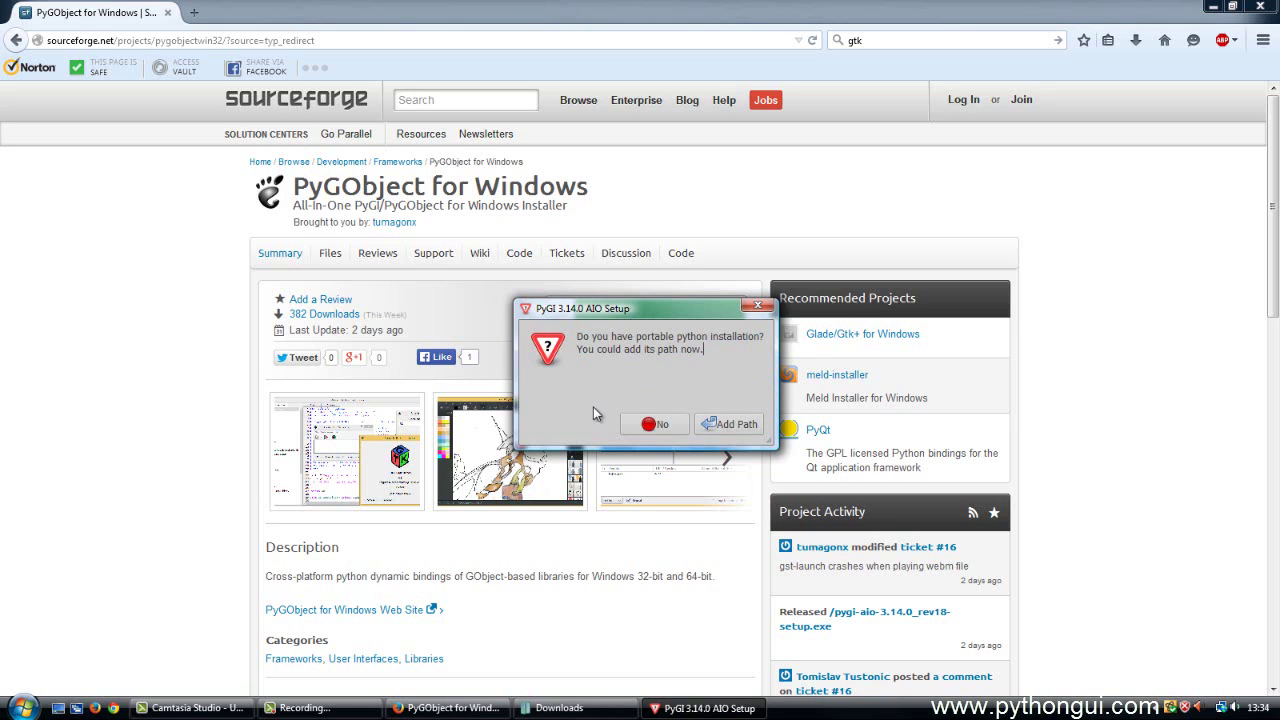
left_click(650, 424)
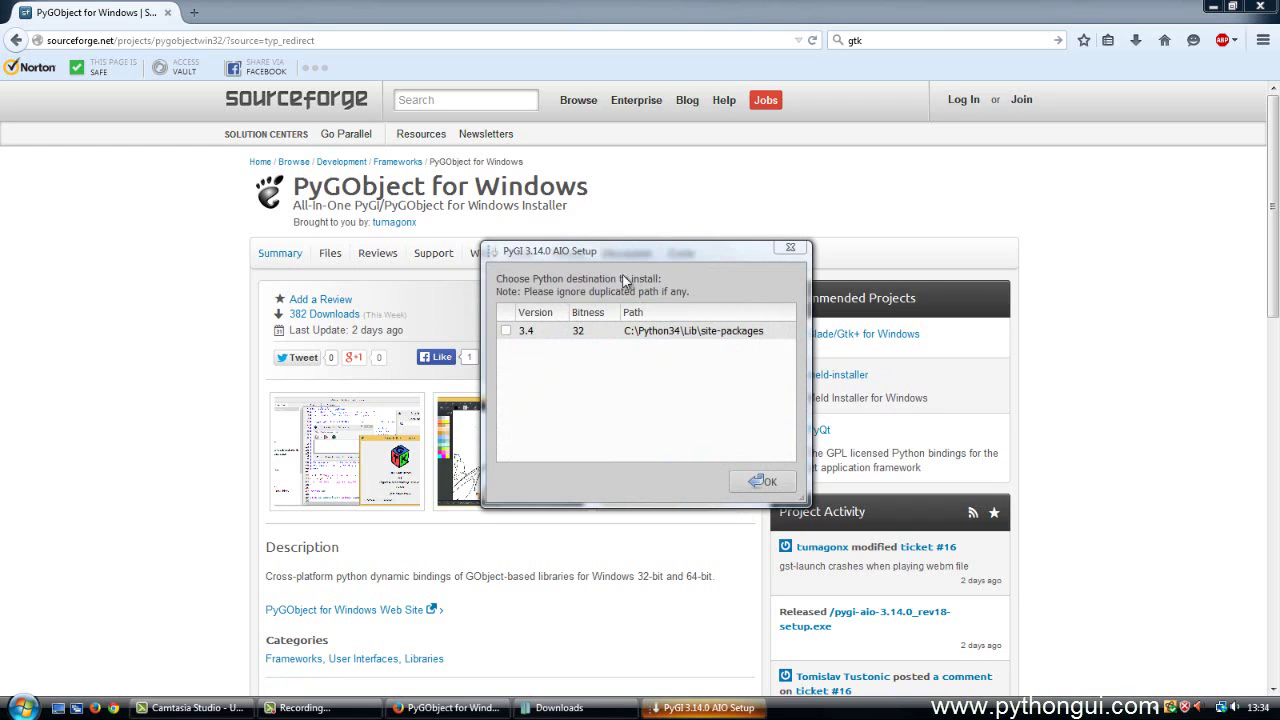
left_click(506, 331)
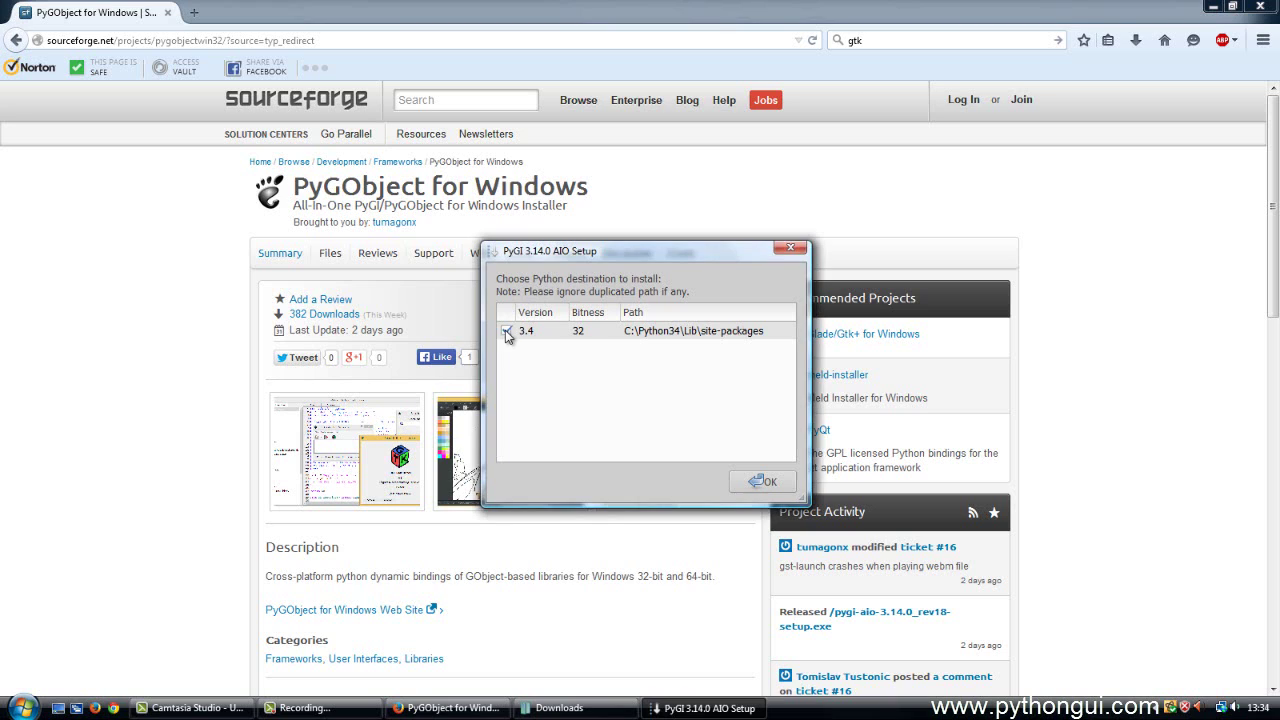
left_click(764, 483)
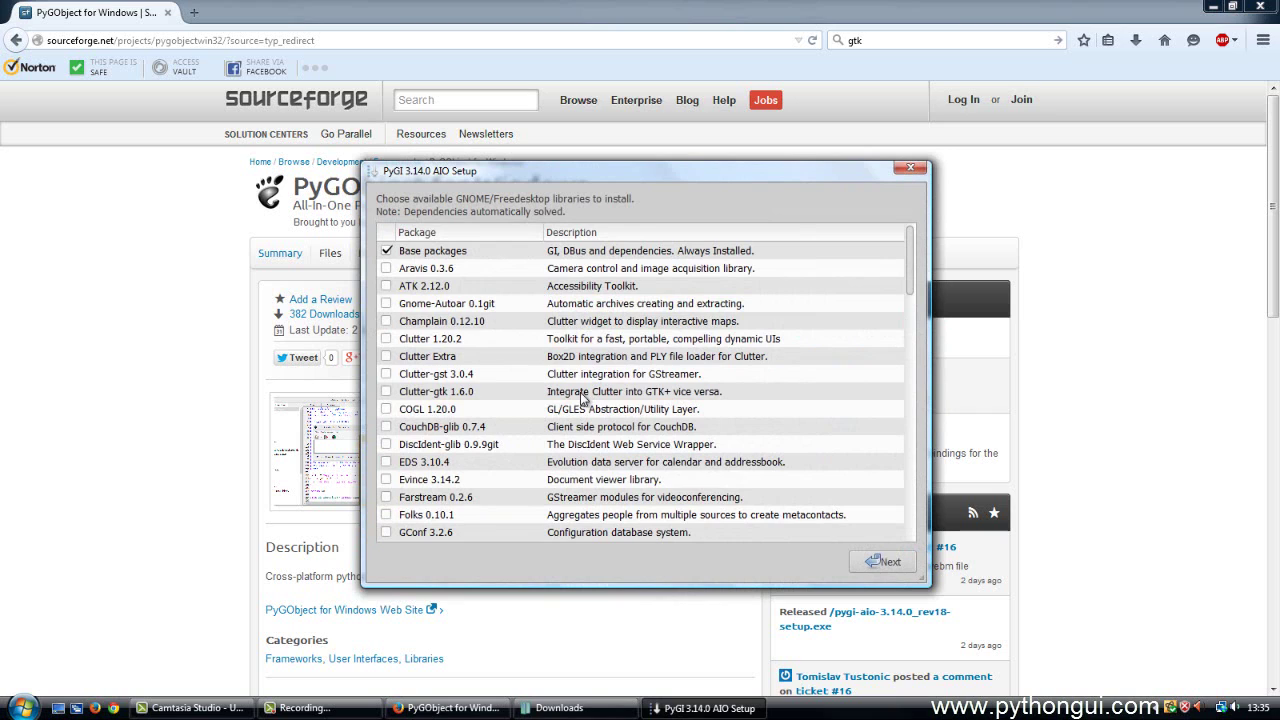
Tick Clutter-gtk 1.6.0, Farstream 0.2.6, GDK-Pixbuf 2.31.3 and GDL 3.14.0 while scrolling the list.
left_click(386, 394)
scroll(587, 399, "down", 1)
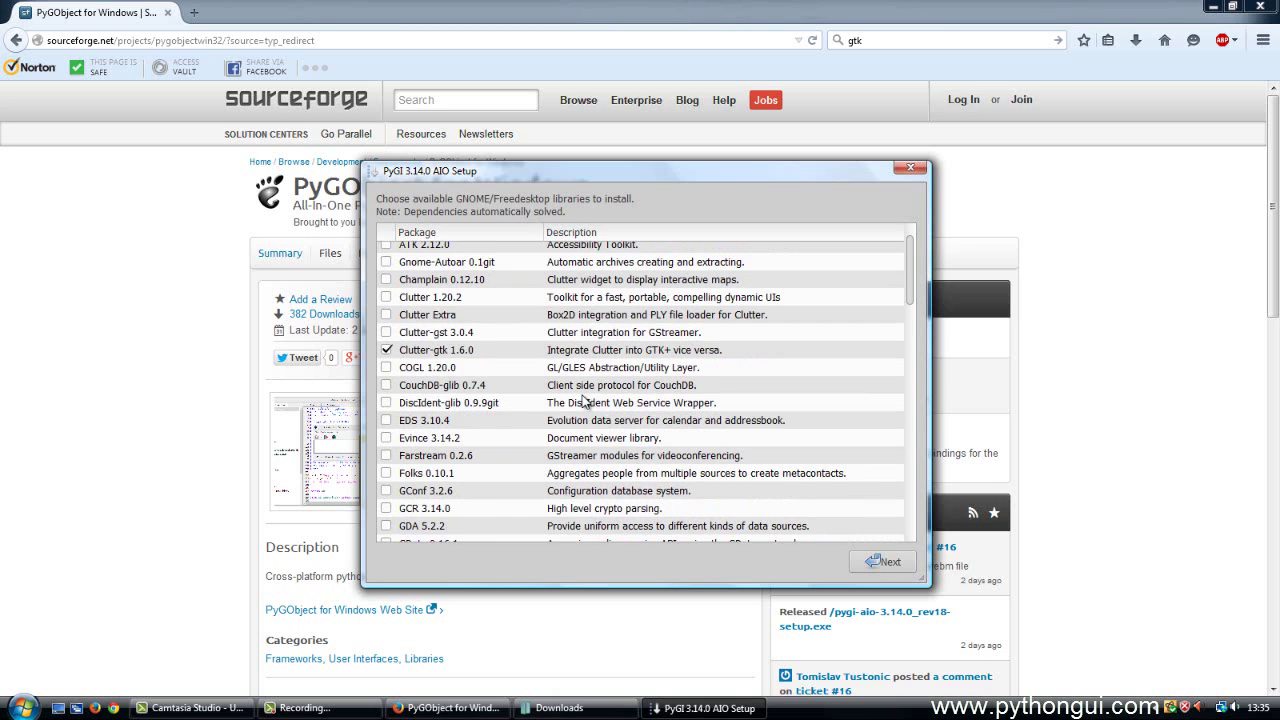
scroll(585, 401, "down", 1)
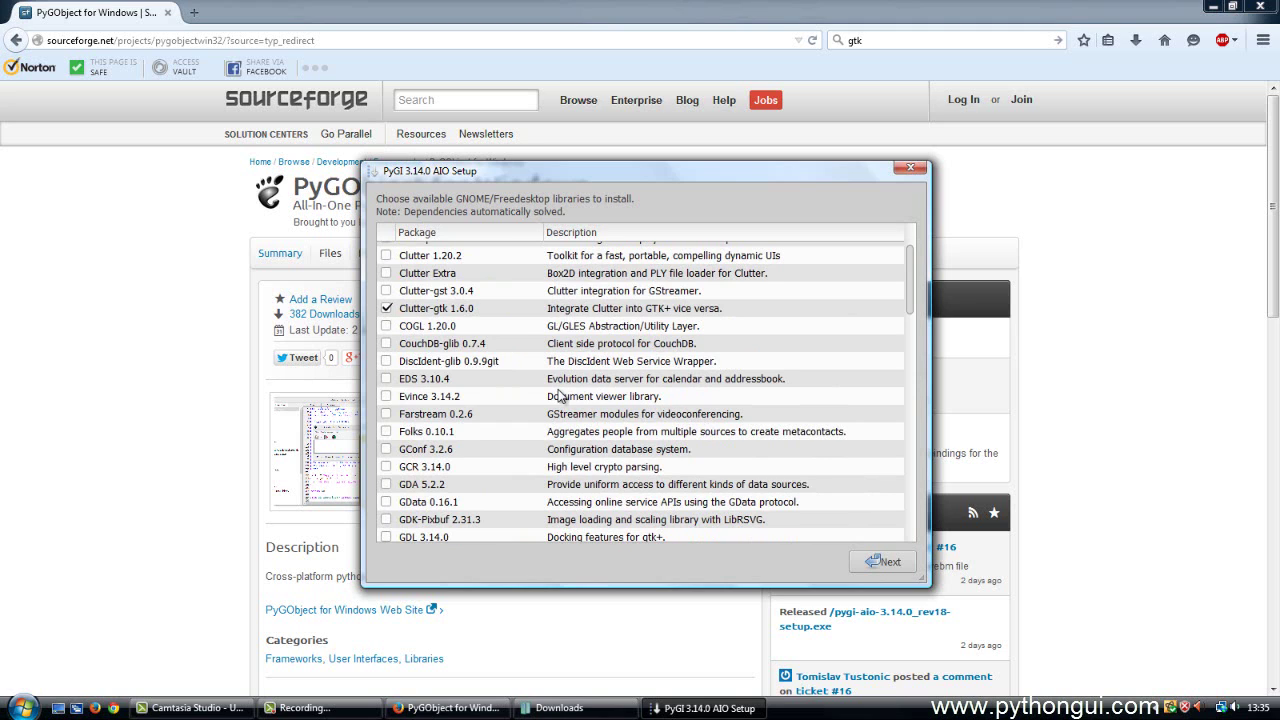
scroll(560, 395, "down", 1)
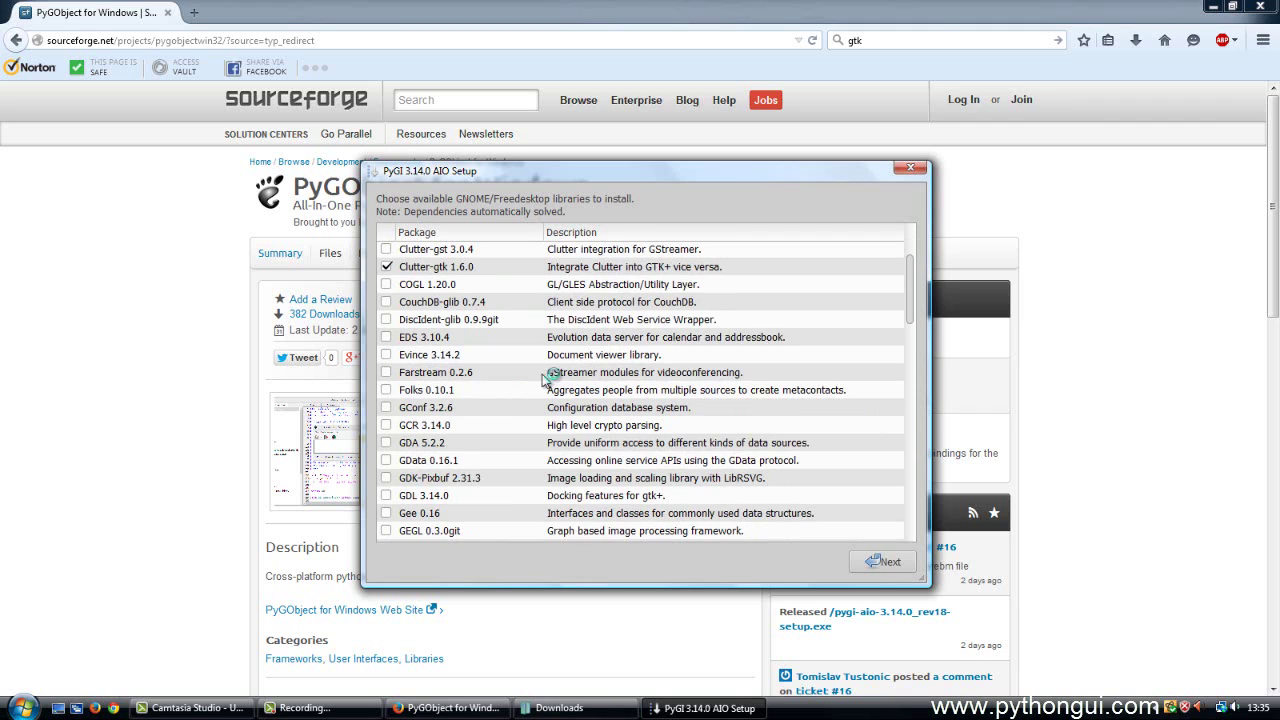
left_click(385, 374)
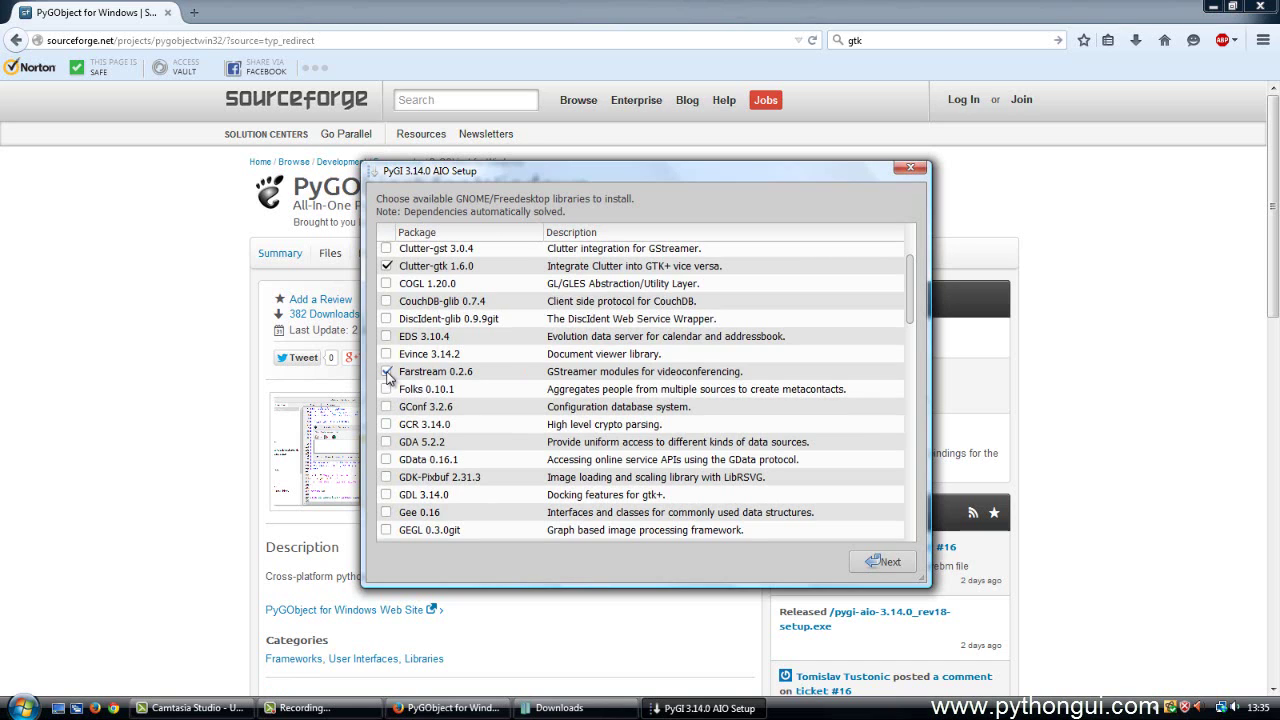
scroll(607, 371, "down", 1)
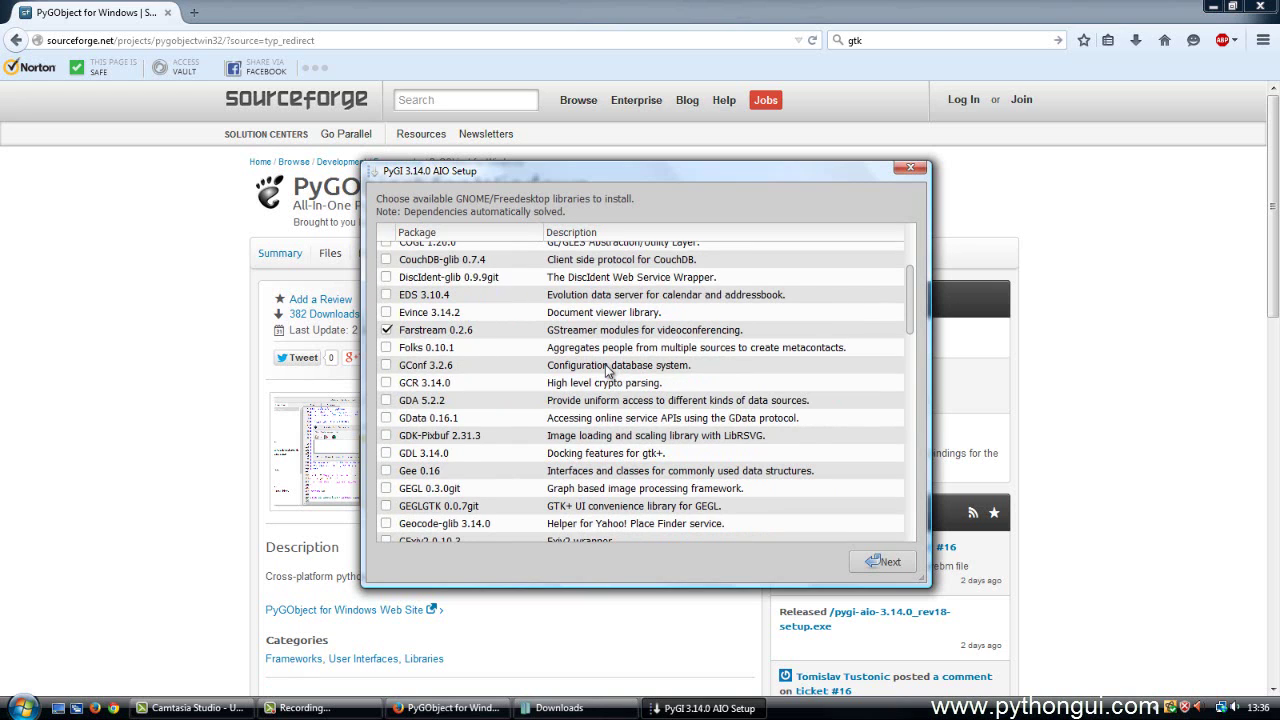
scroll(607, 371, "down", 1)
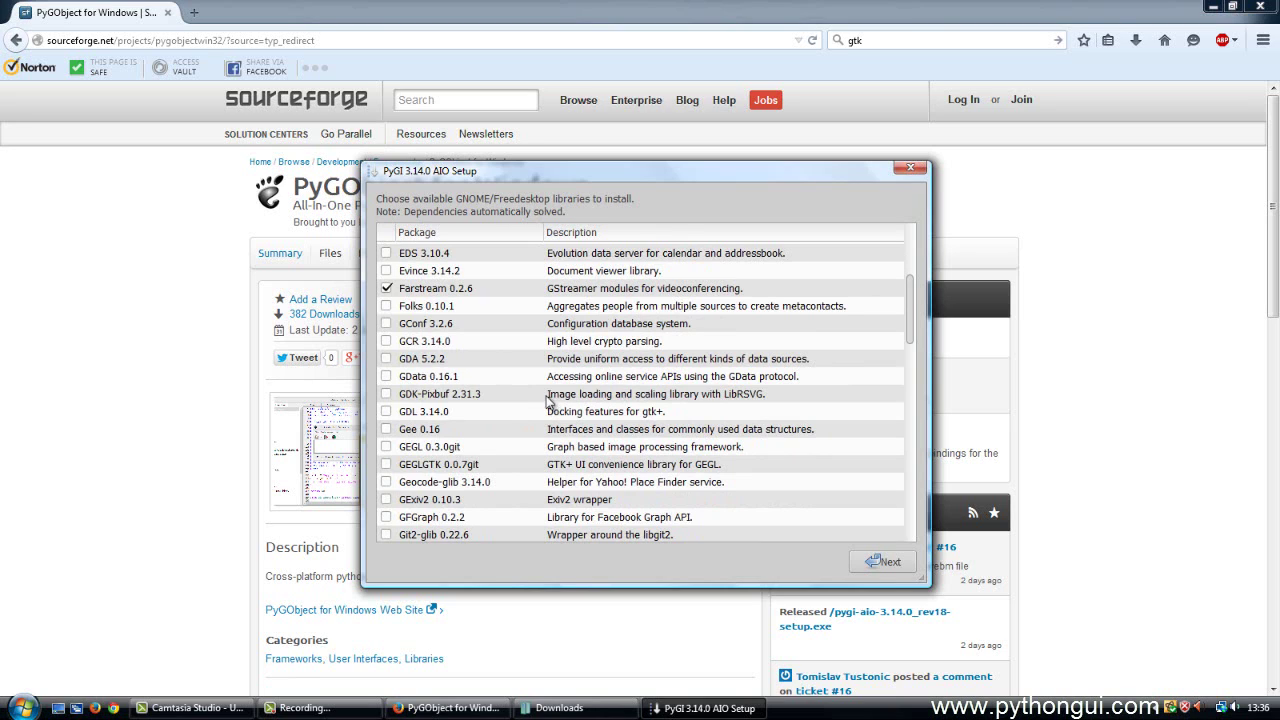
left_click(386, 394)
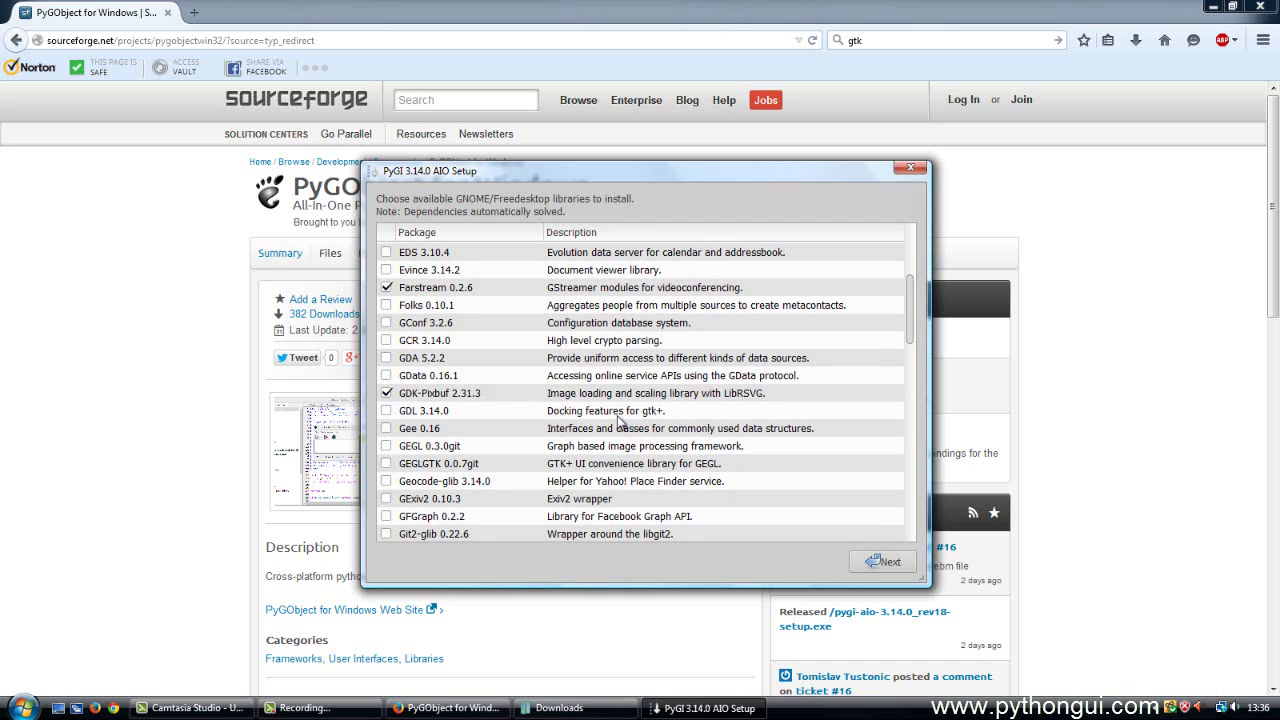
left_click(388, 411)
Tick GEGLGTK 0.0.7git, GooCanvas 2.0.2 and GtkGLExt 2.99.0git in the library list.
left_click(386, 463)
scroll(548, 495, "down", 3)
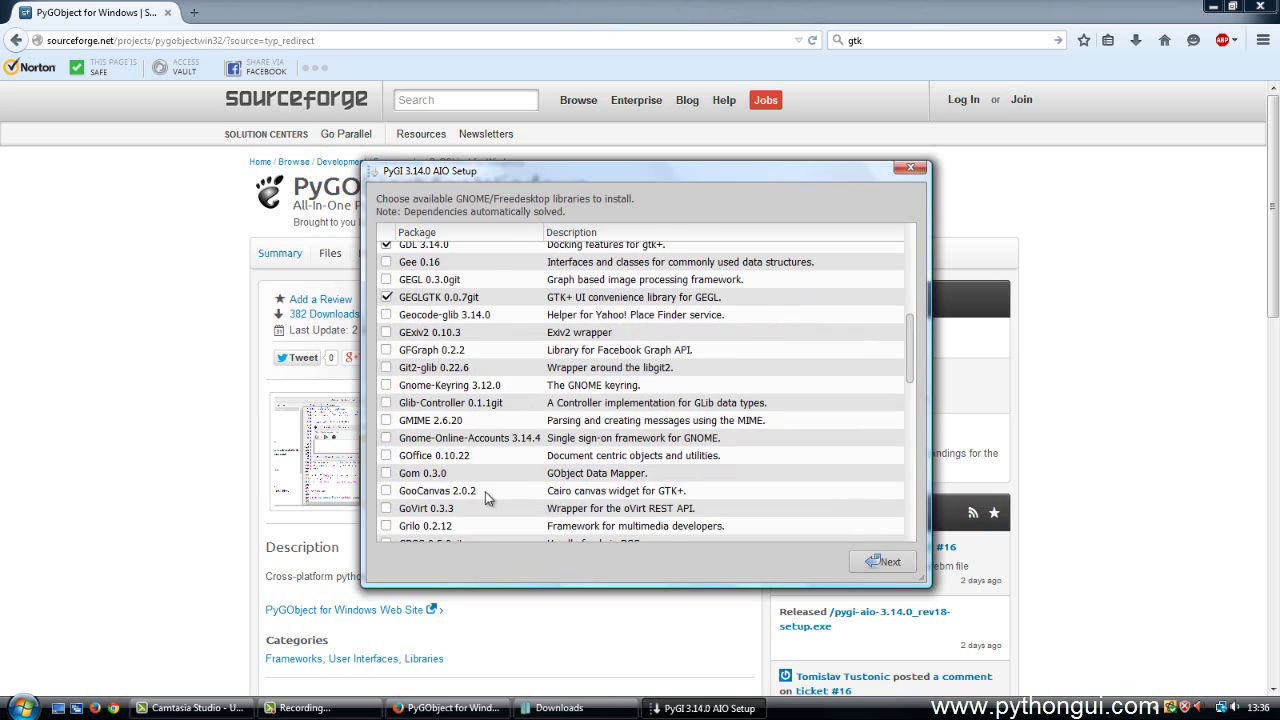
left_click(386, 491)
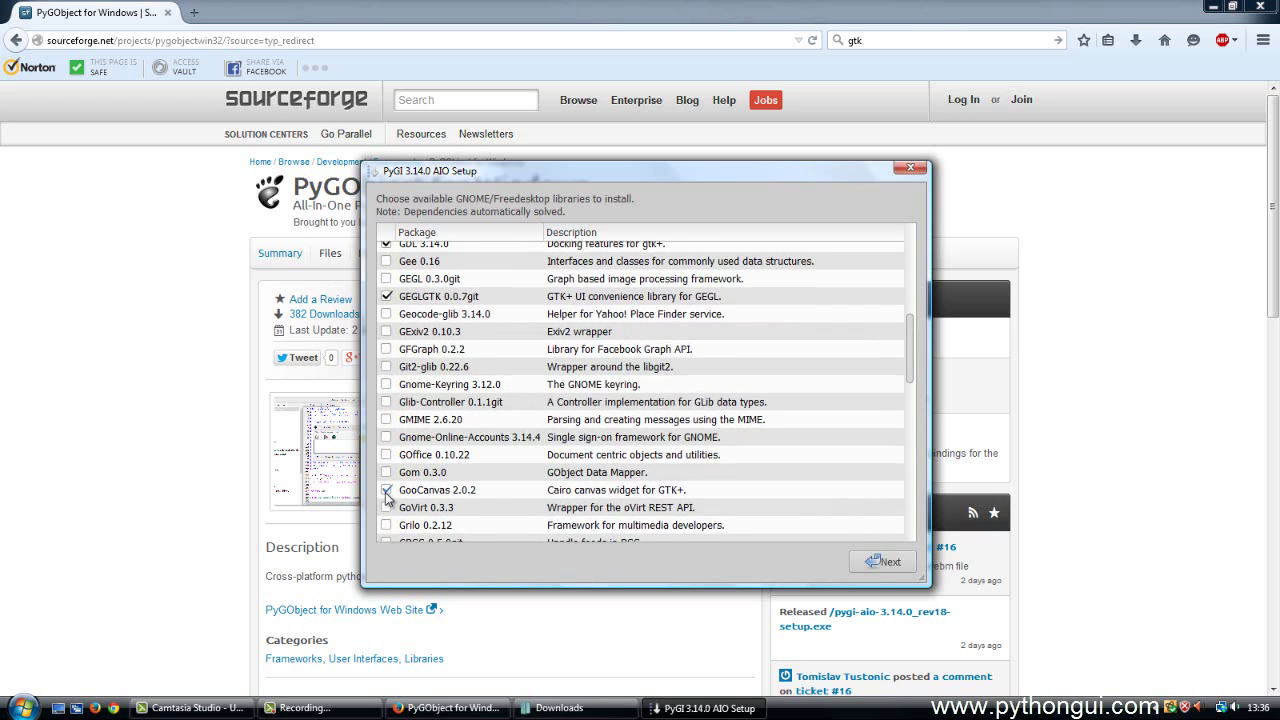
scroll(683, 485, "down", 1)
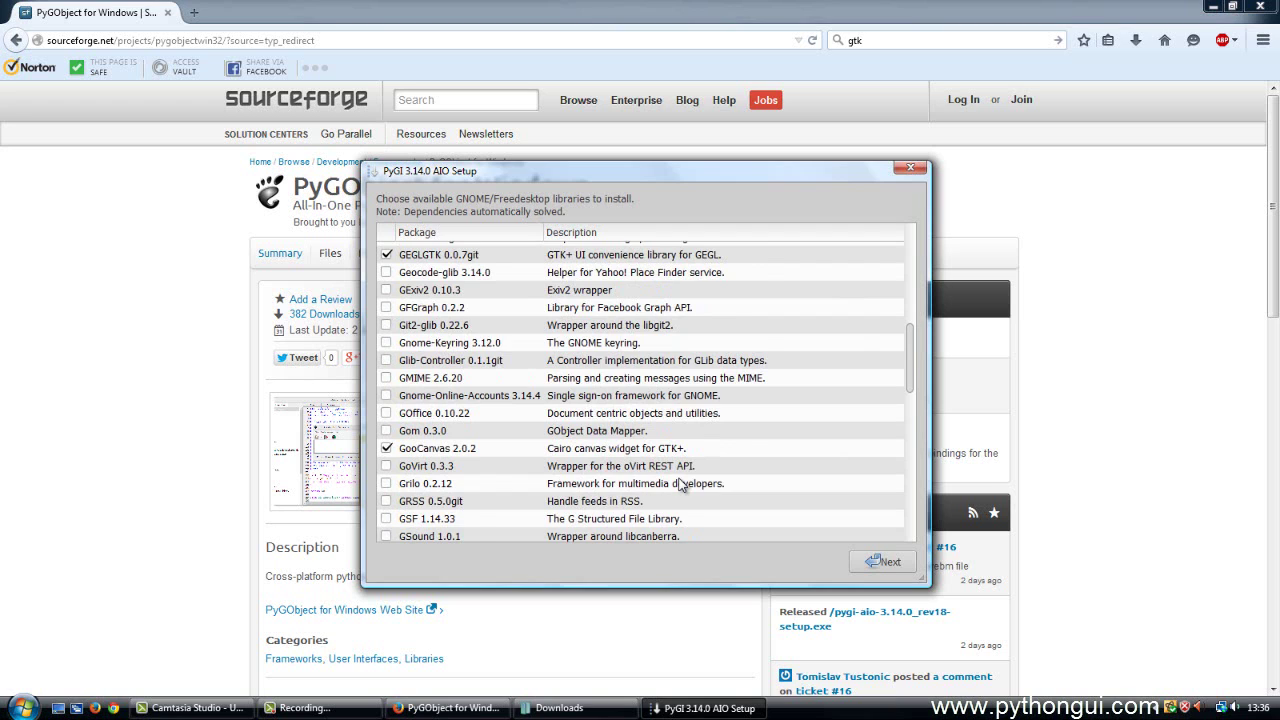
scroll(680, 485, "down", 2)
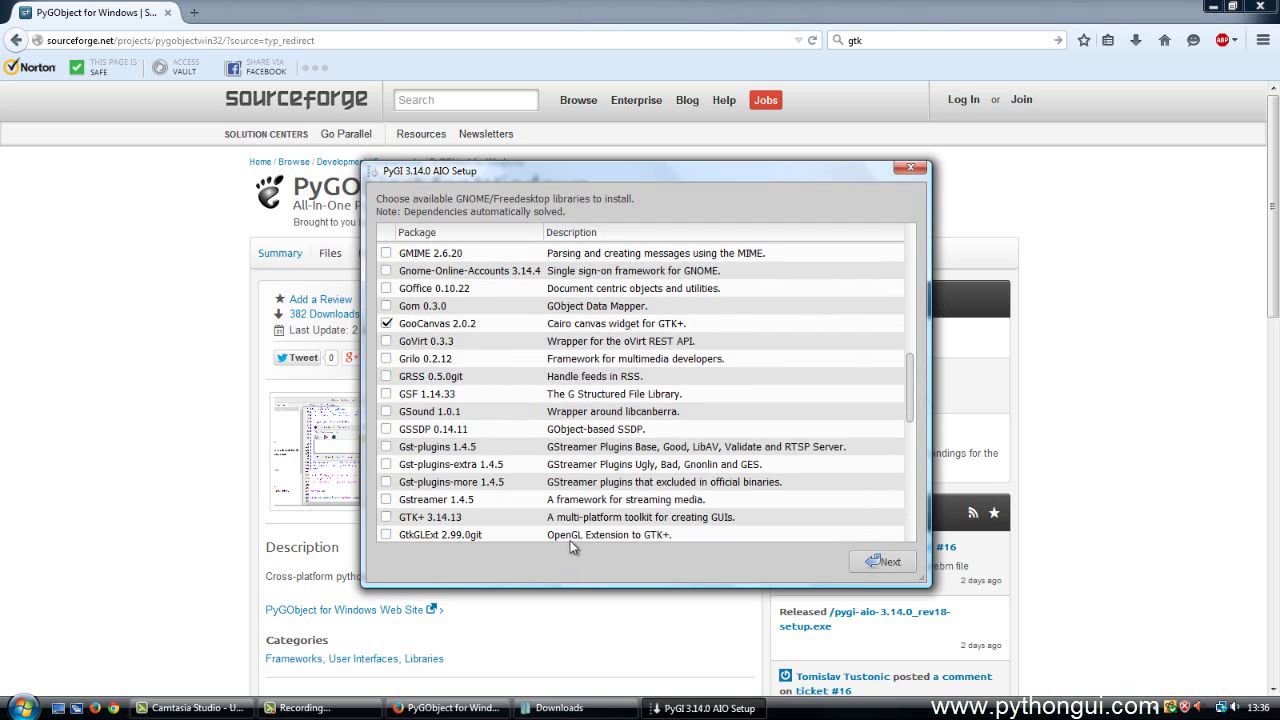
left_click(387, 535)
Tick GTKSourceView 3.14.4, GUCharmap 3.14.2, JSON-glib 1.0.4, Rest 0.7.93 and WebkitGTK 1.10.2.
scroll(390, 540, "down", 5)
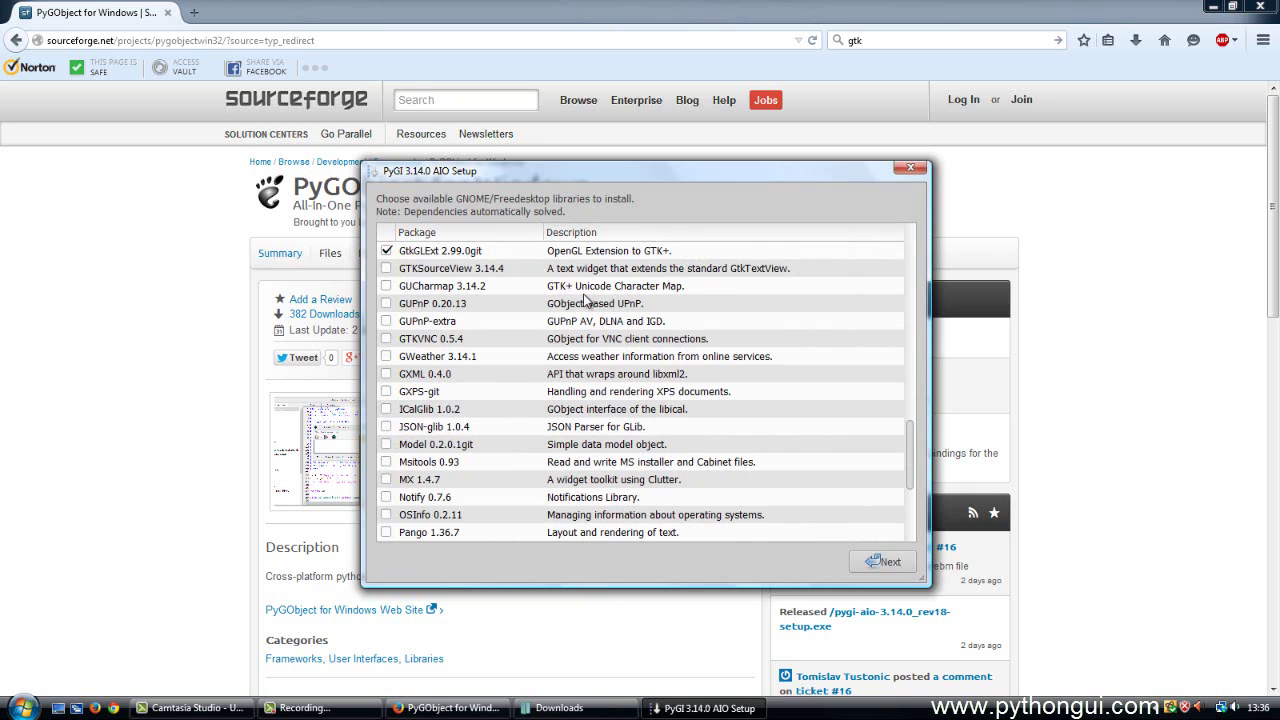
left_click(387, 269)
left_click(388, 287)
left_click(387, 427)
scroll(575, 428, "down", 3)
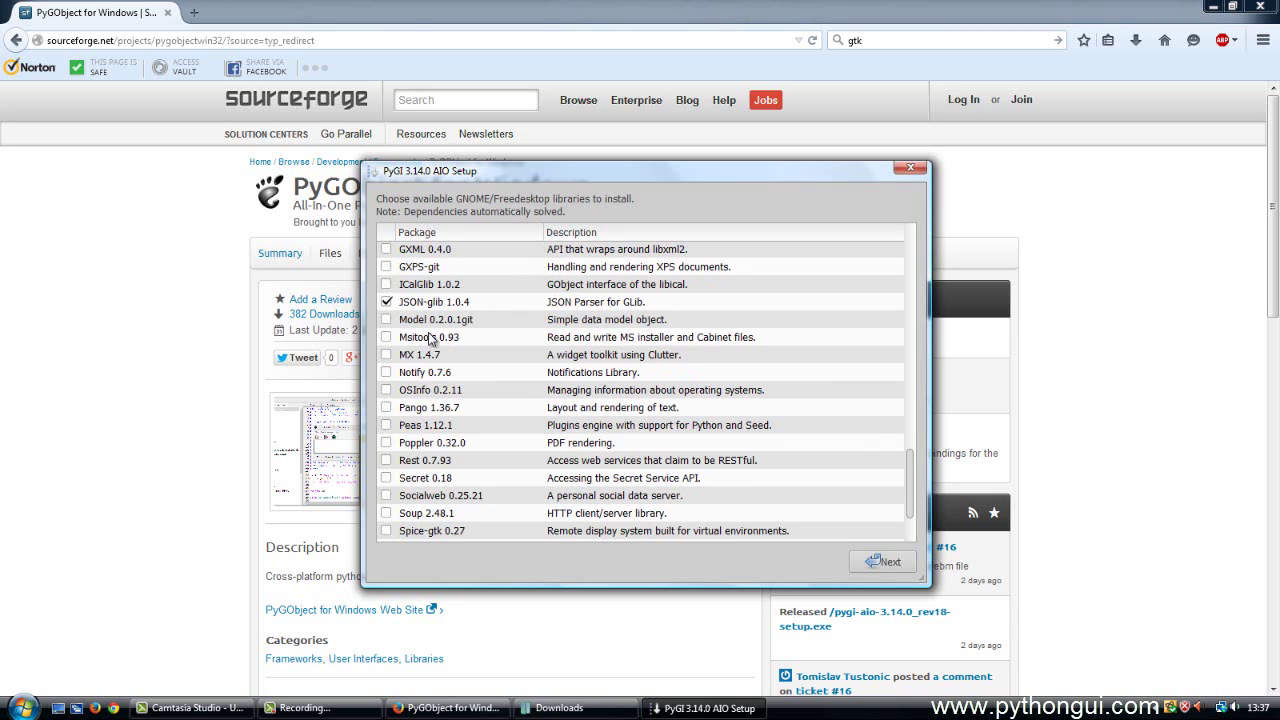
left_click(386, 460)
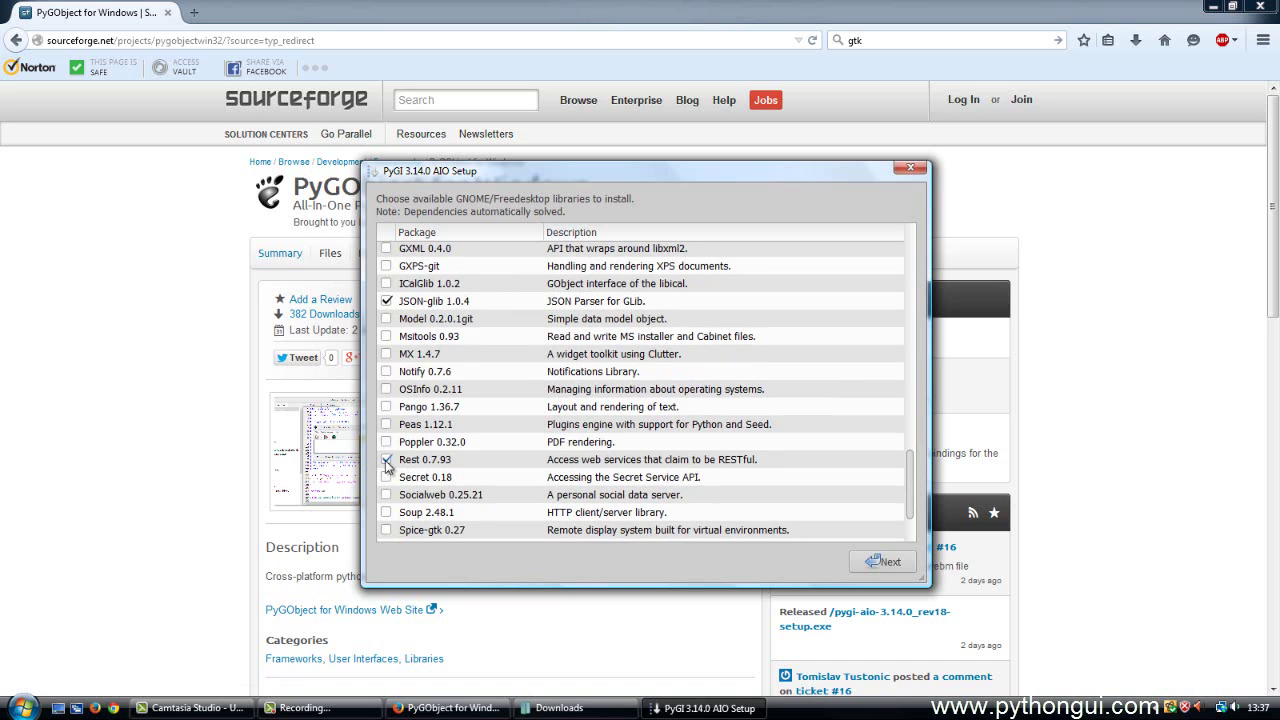
scroll(665, 460, "down", 2)
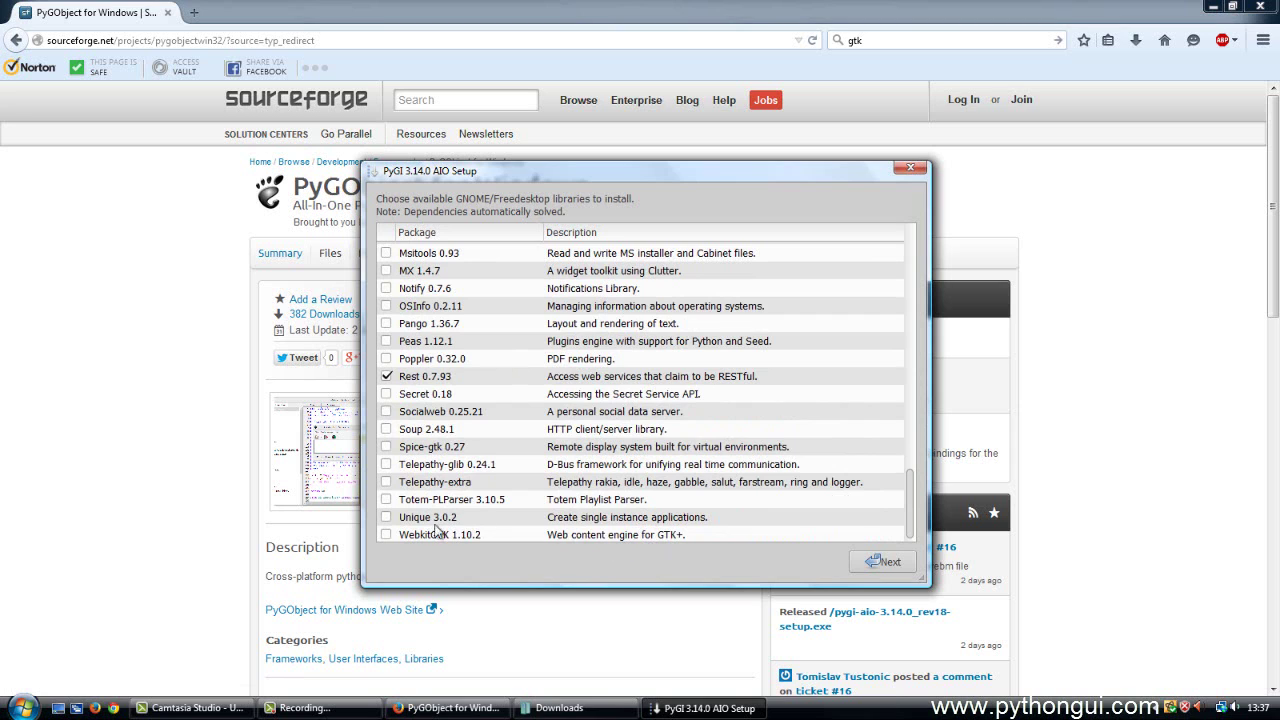
left_click(386, 535)
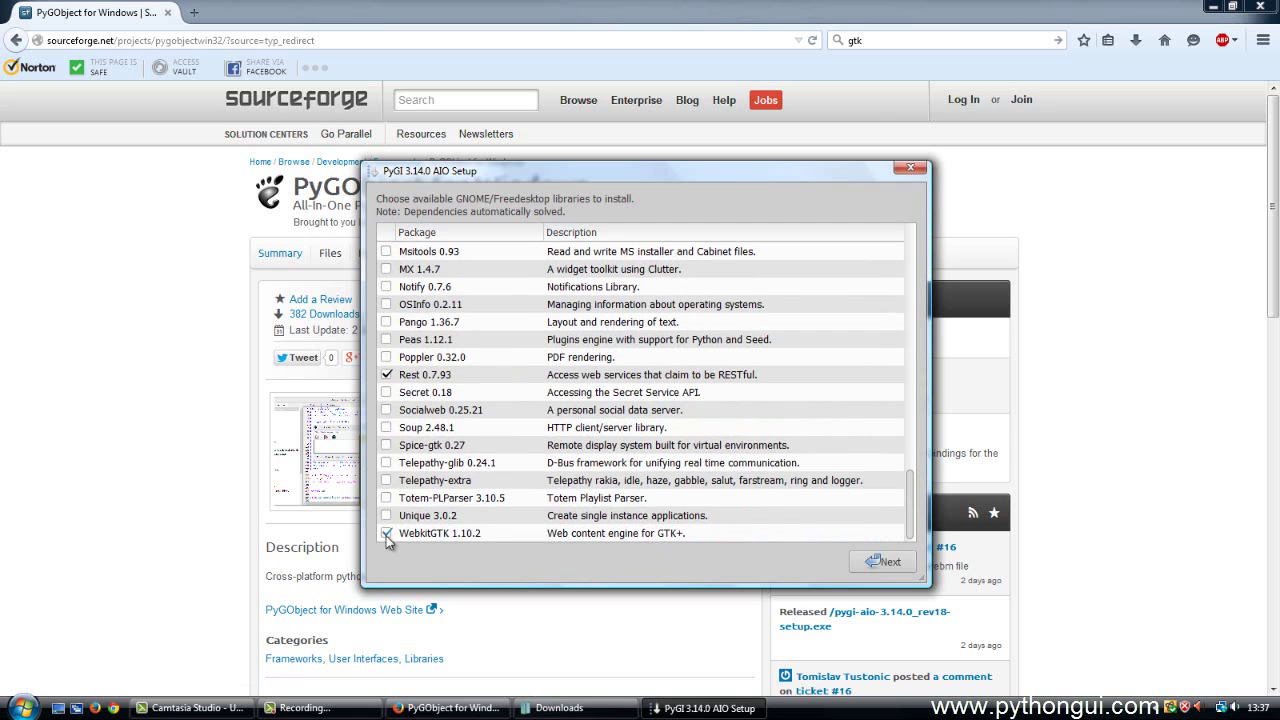
scroll(608, 530, "up", 10)
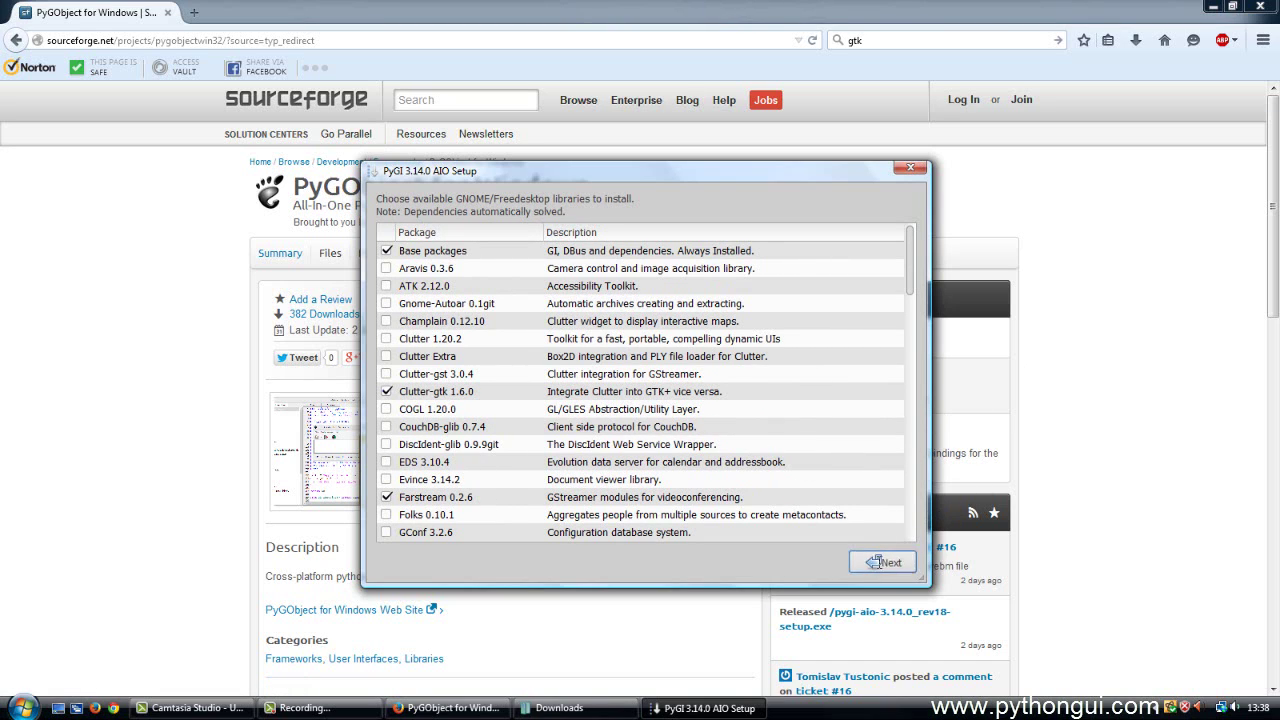
Accept the GNOME library choices and select GTKSpell 3.0.3 in the non-GNOME list.
left_click(880, 562)
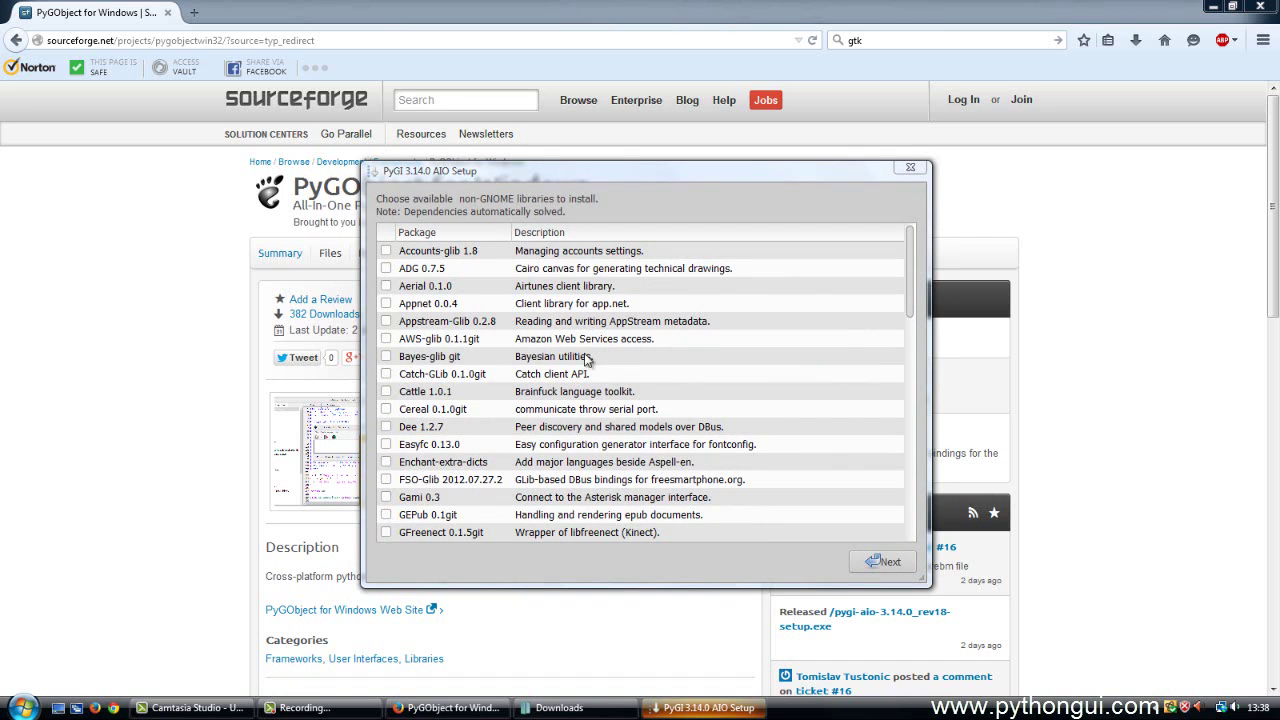
left_click_drag(906, 312, 914, 392)
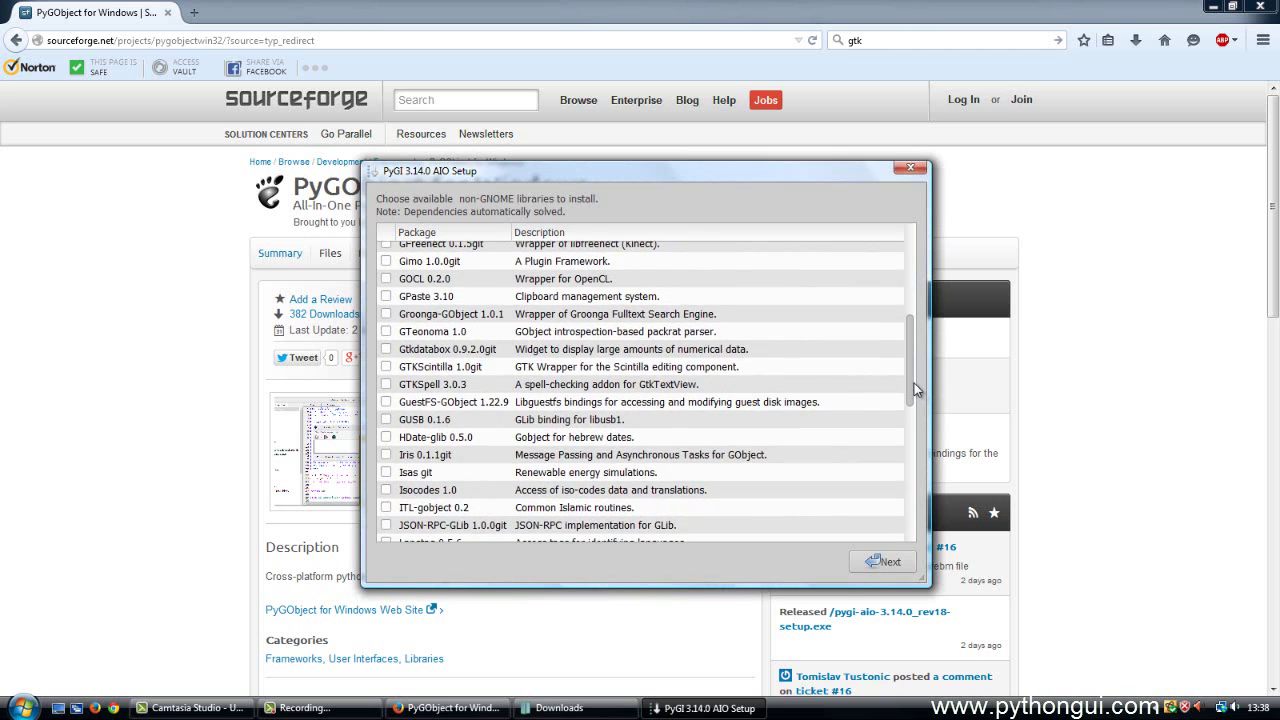
left_click(386, 385)
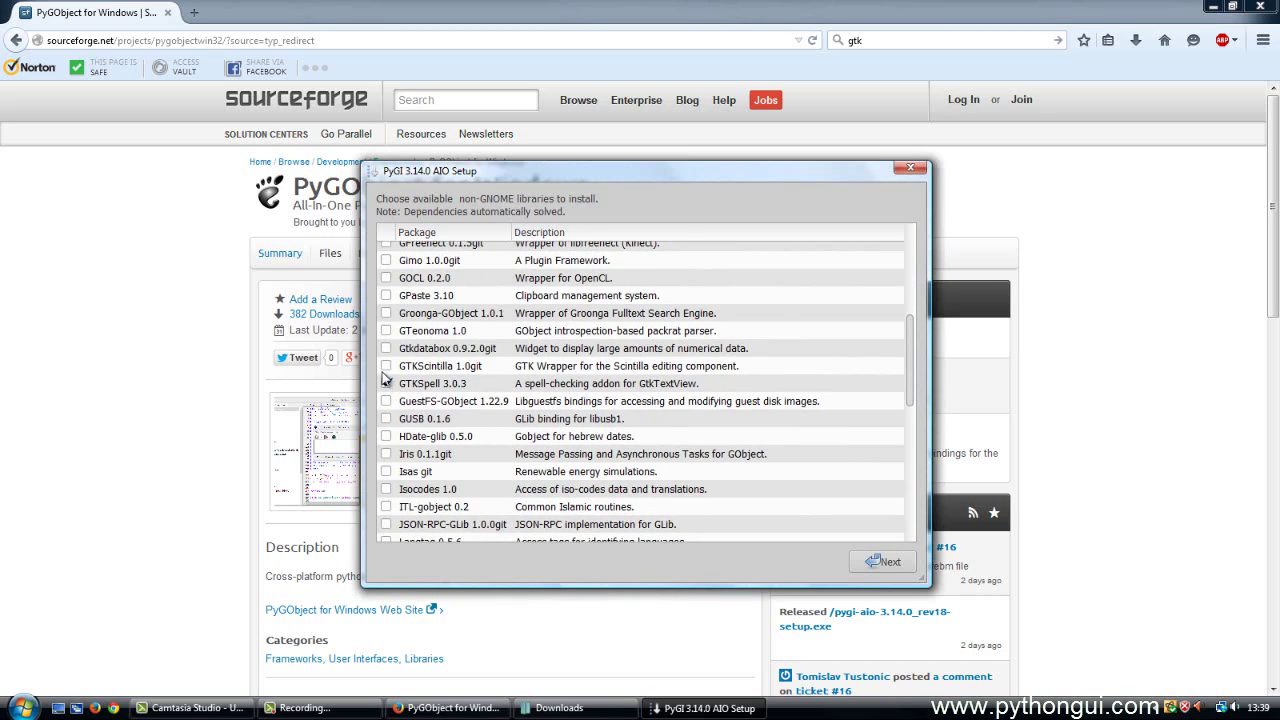
left_click(386, 381)
left_click(386, 382)
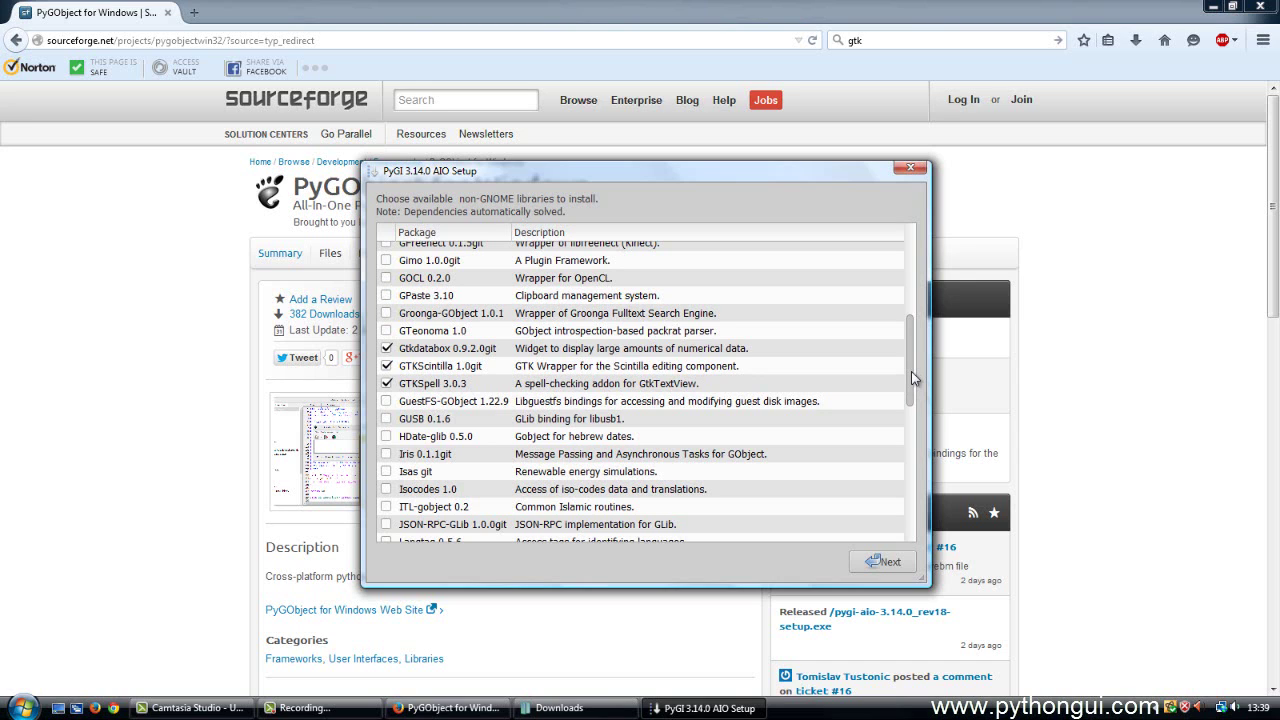
Review the rest of the non-GNOME library list and continue to the development packages page.
left_click_drag(912, 378, 912, 420)
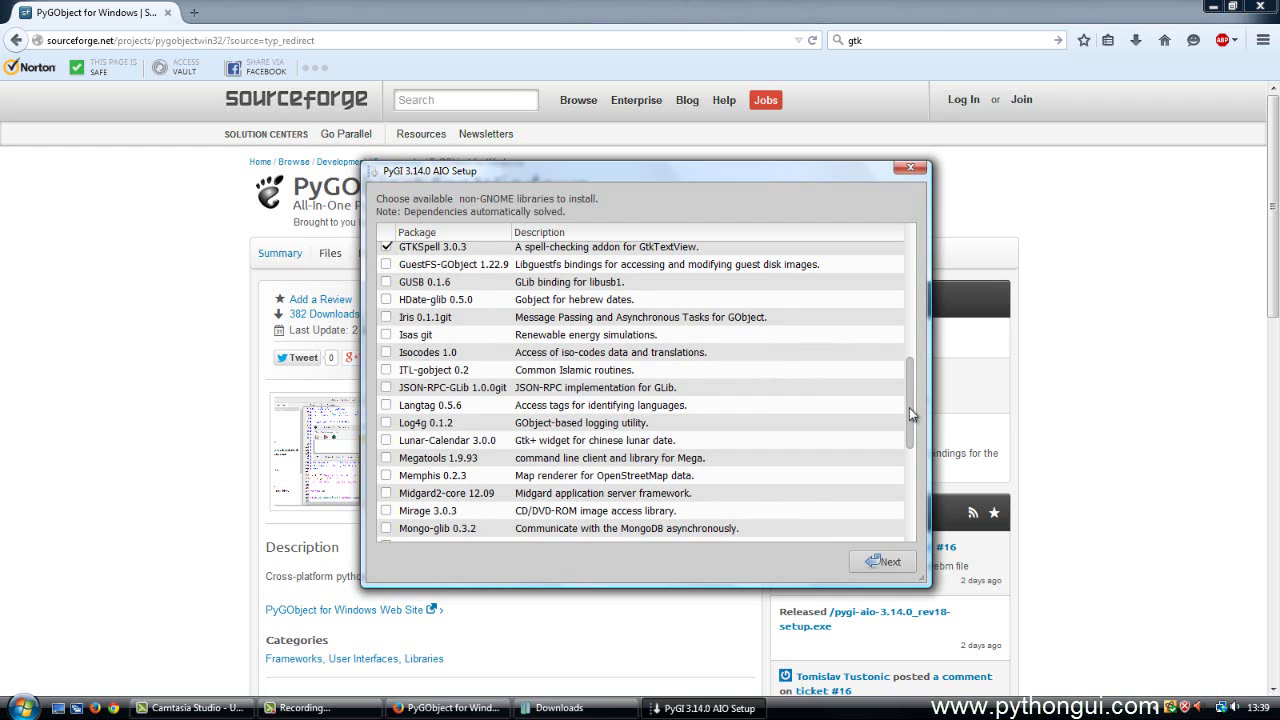
left_click_drag(912, 414, 631, 474)
scroll(631, 474, "down", 20)
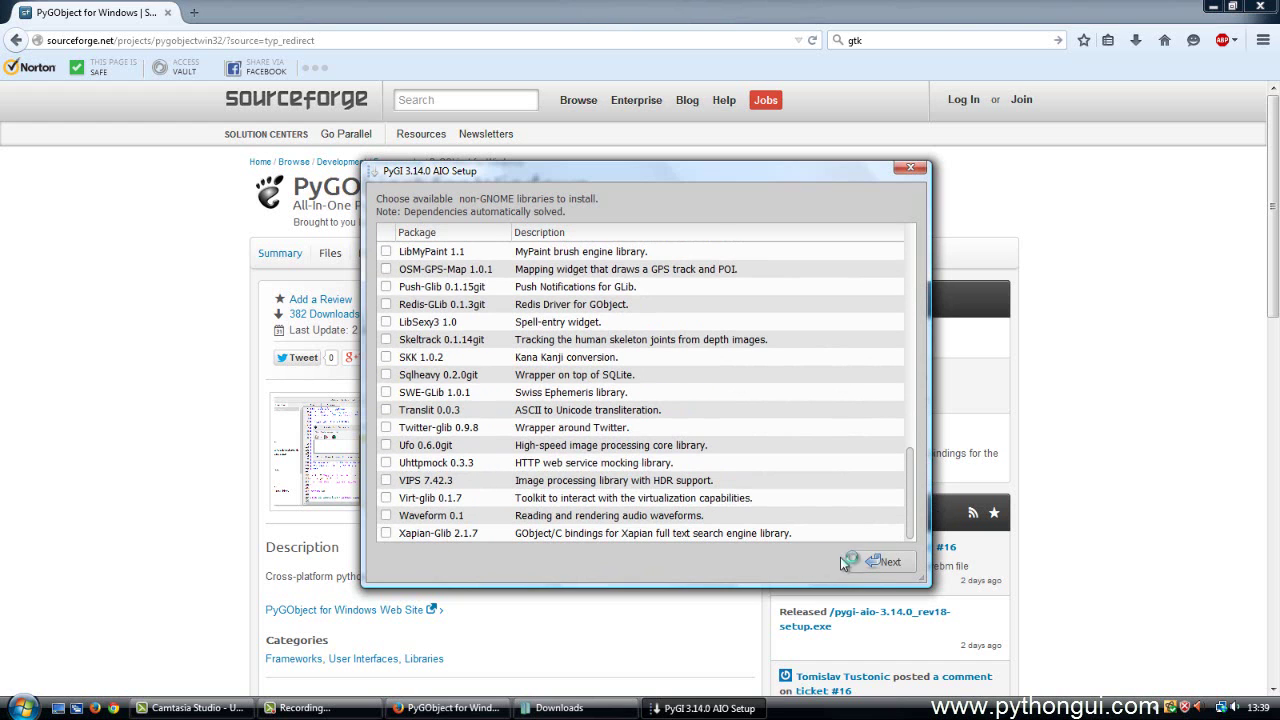
left_click(882, 562)
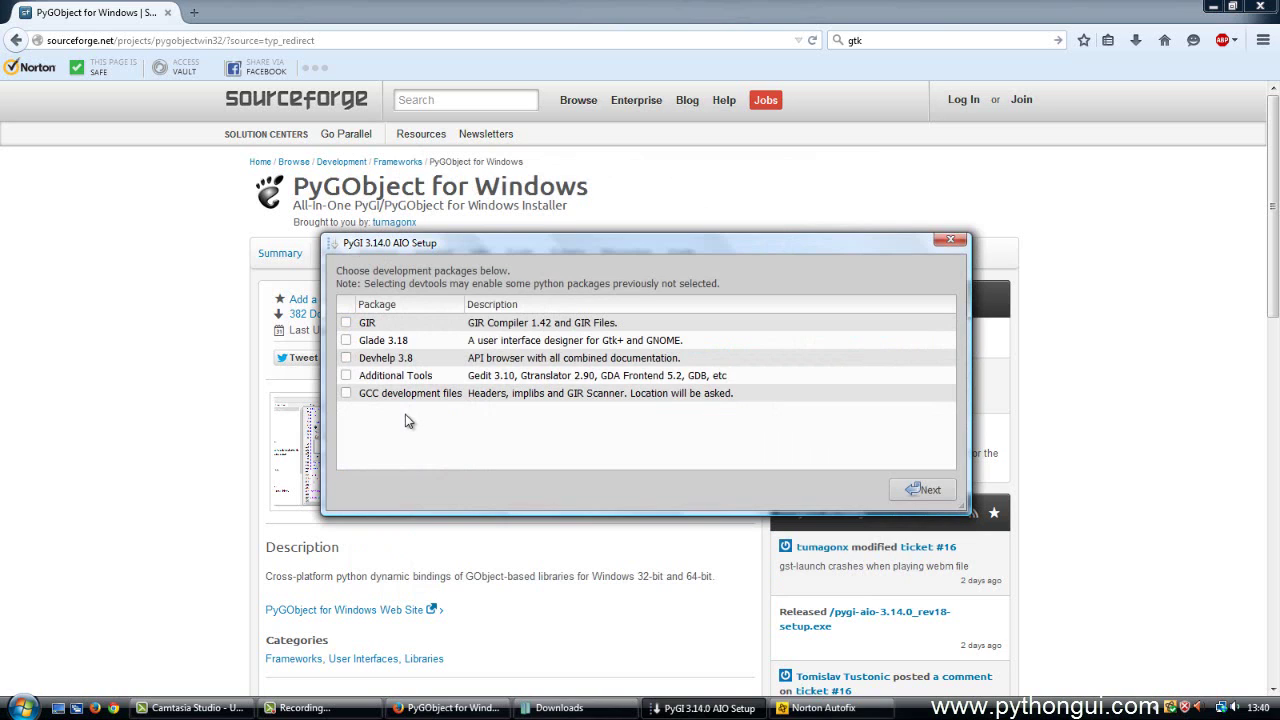
Tick the GIR and Glade 3.18 development packages, leaving GCC files unticked, and continue.
left_click(346, 323)
left_click(346, 341)
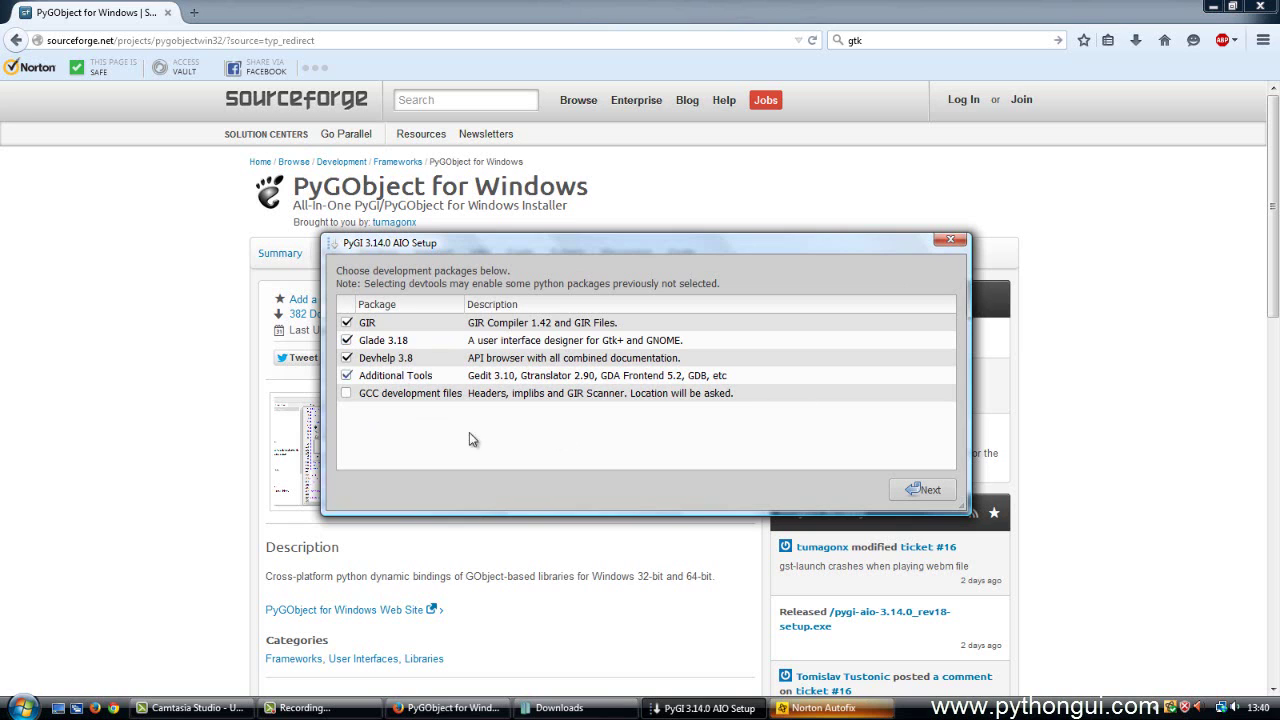
left_click(915, 491)
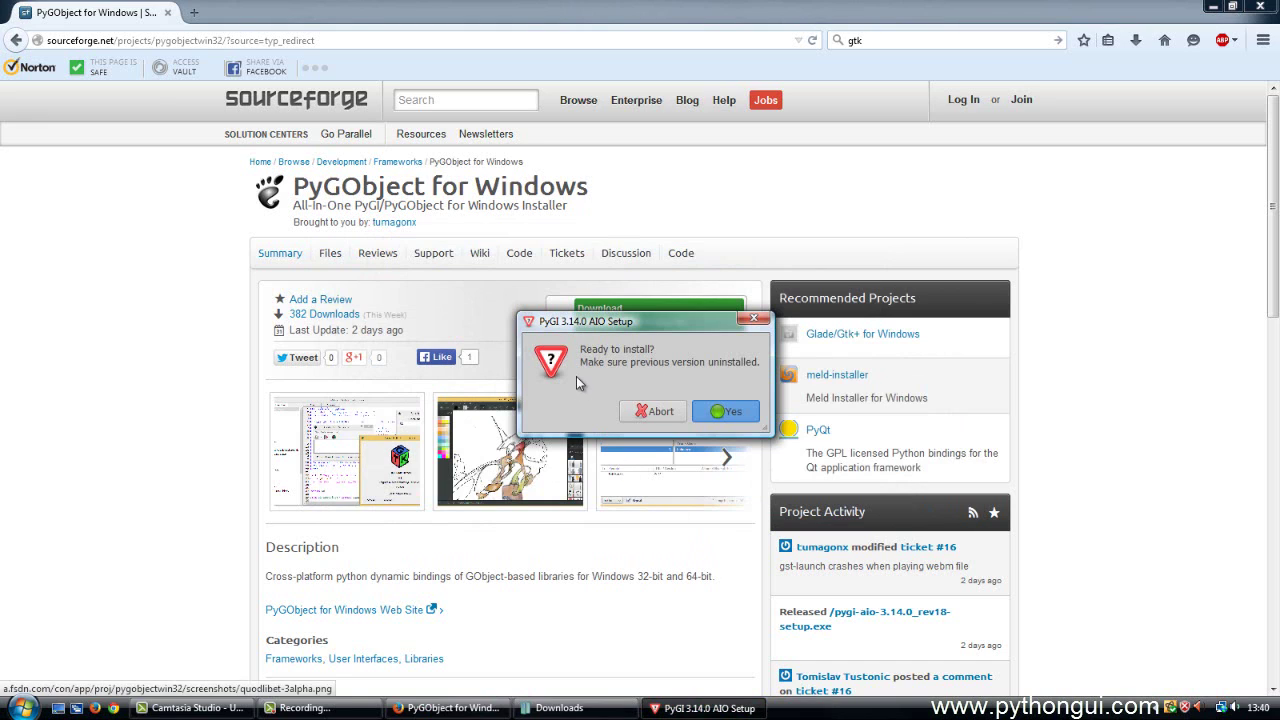
Confirm 'Ready to install?', let PyGI AIO install, and dismiss the 'Done!' message.
left_click_drag(581, 350, 646, 350)
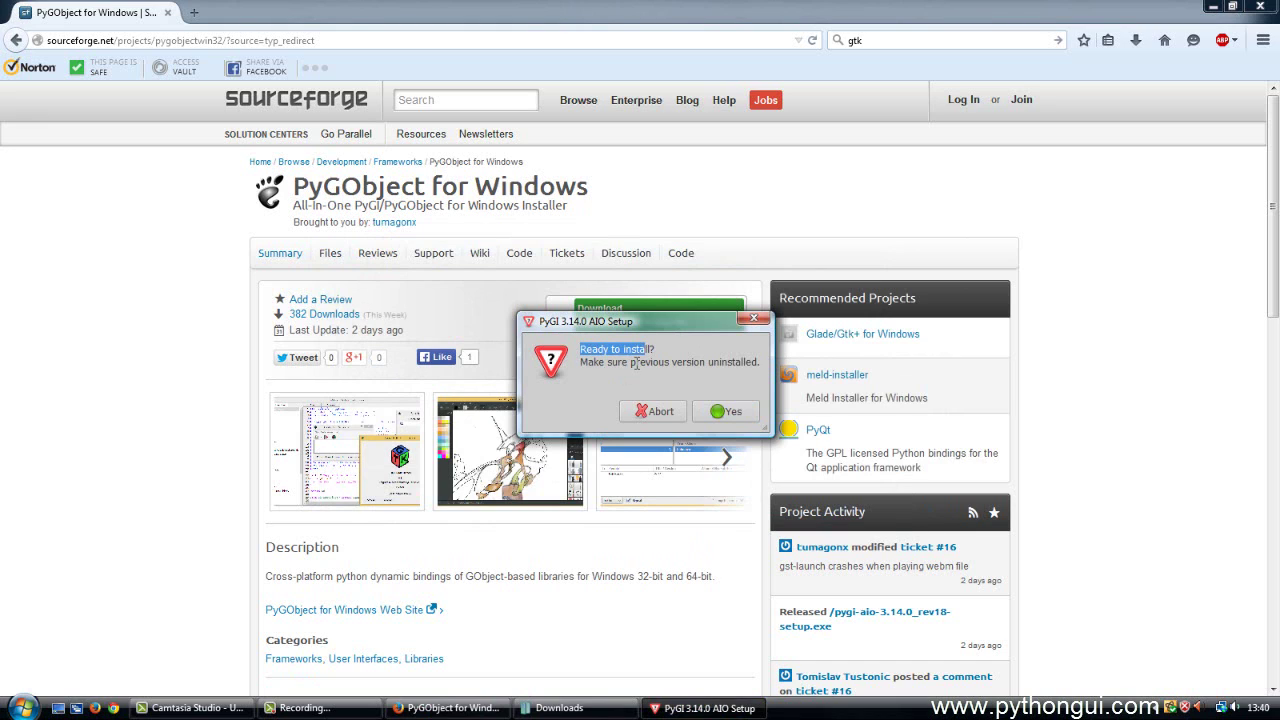
triple_click(630, 361)
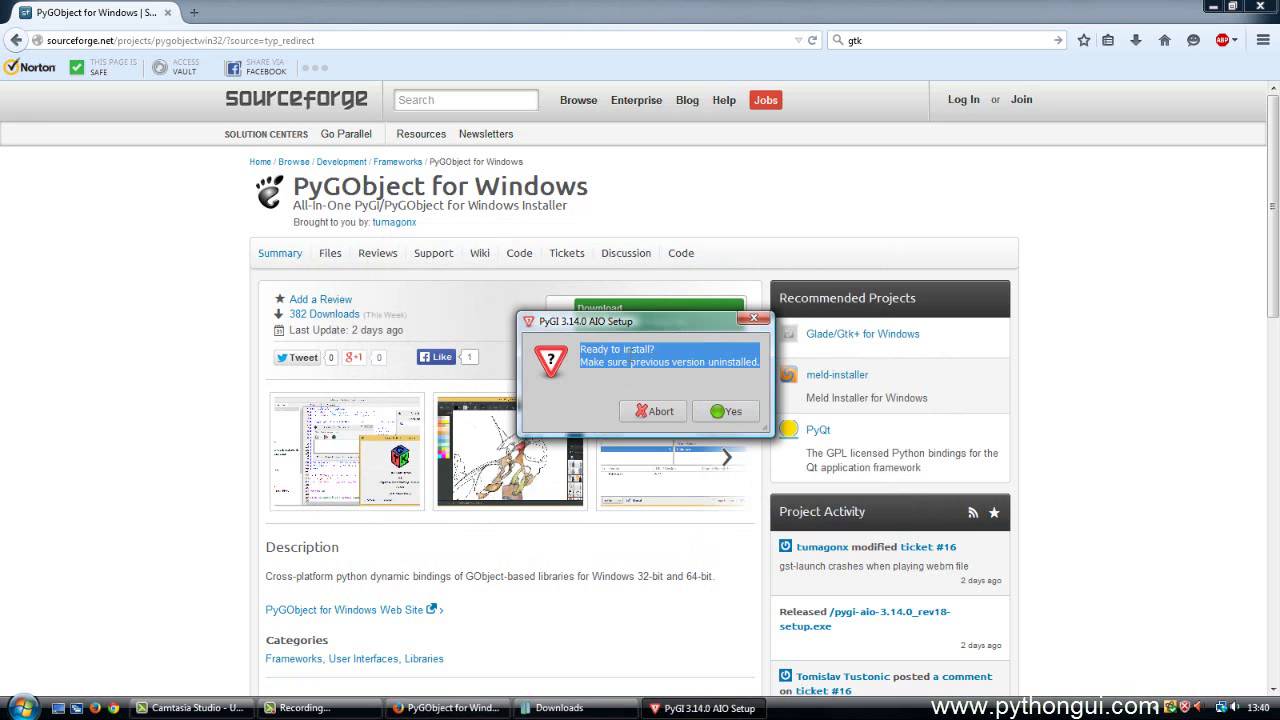
left_click(728, 412)
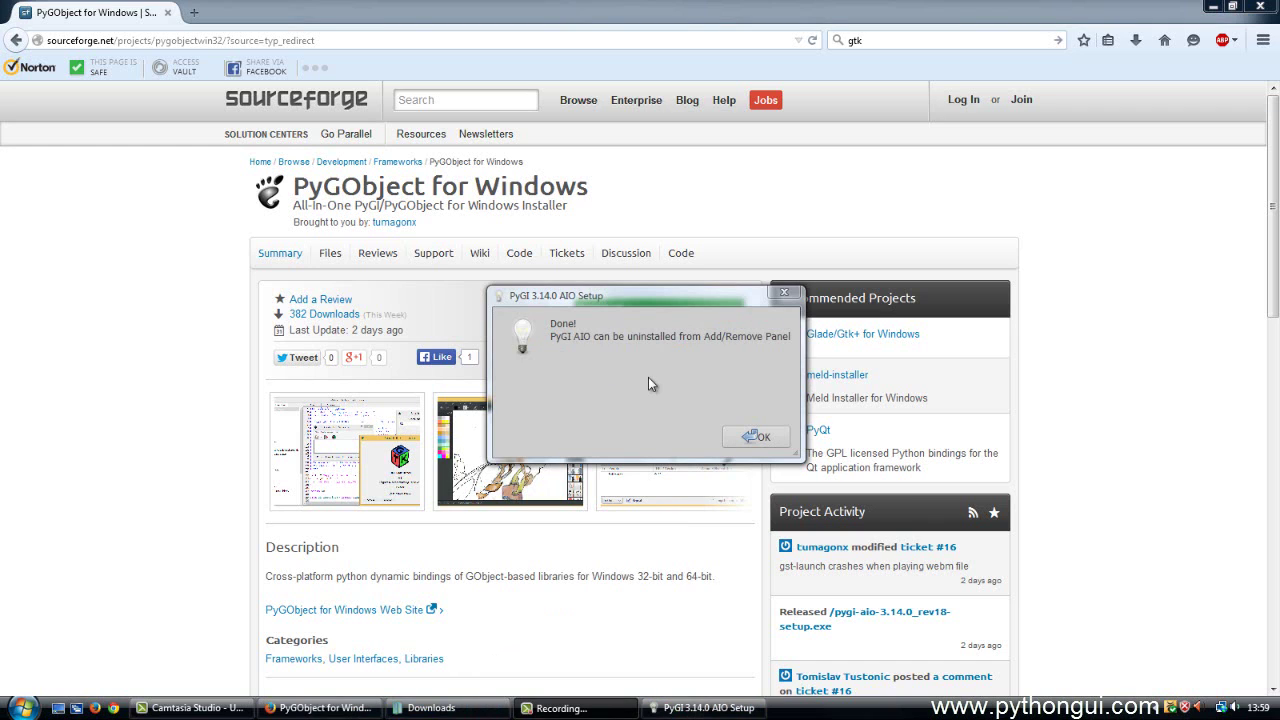
left_click(754, 439)
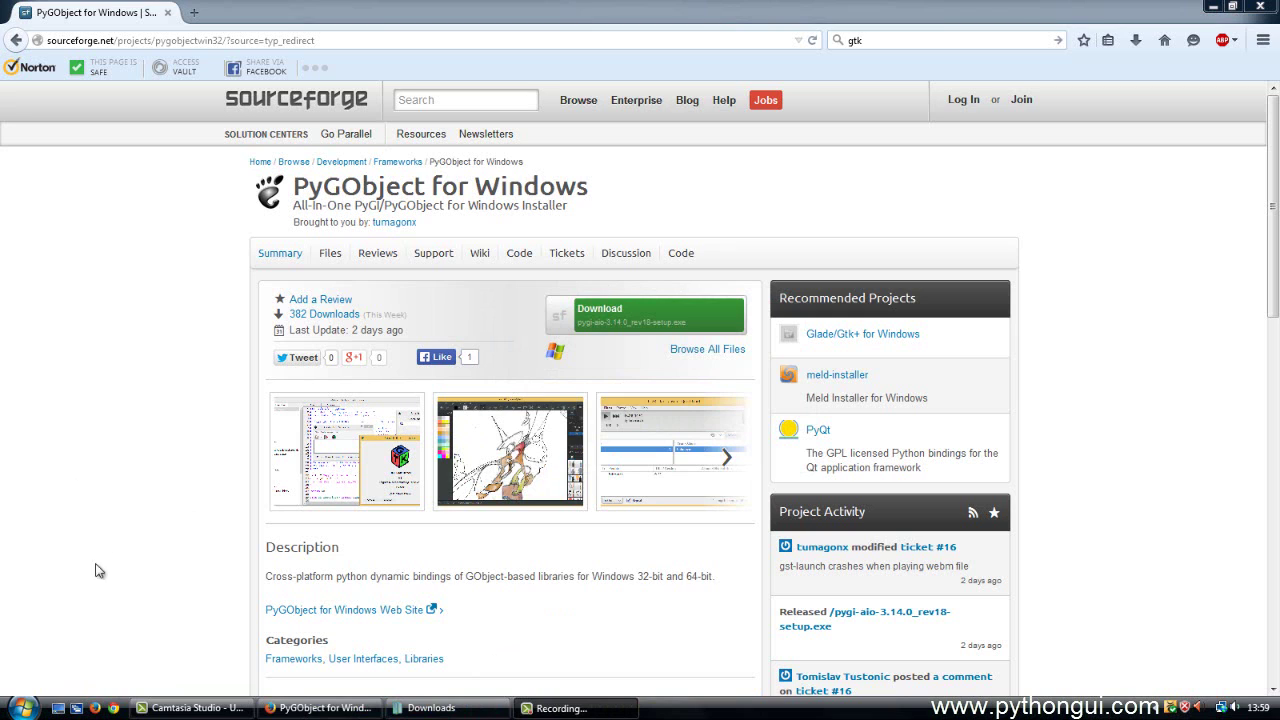
left_click(23, 708)
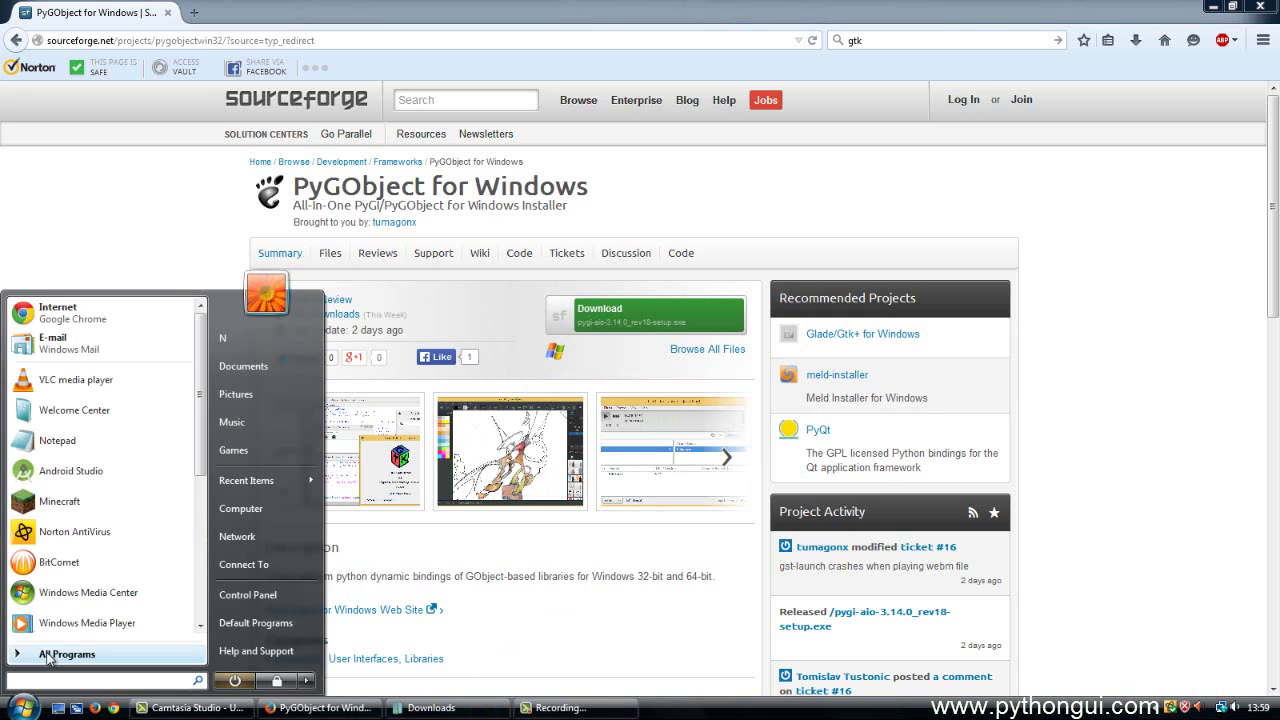
left_click(50, 652)
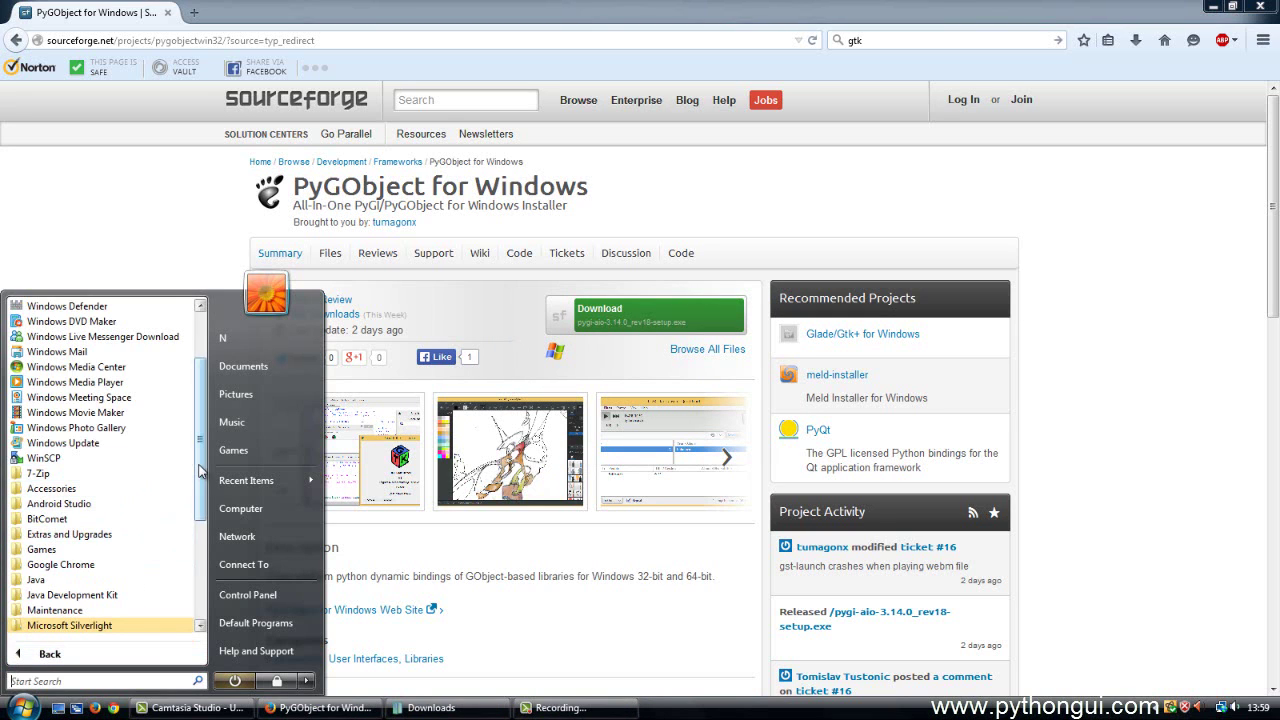
left_click_drag(200, 475, 197, 590)
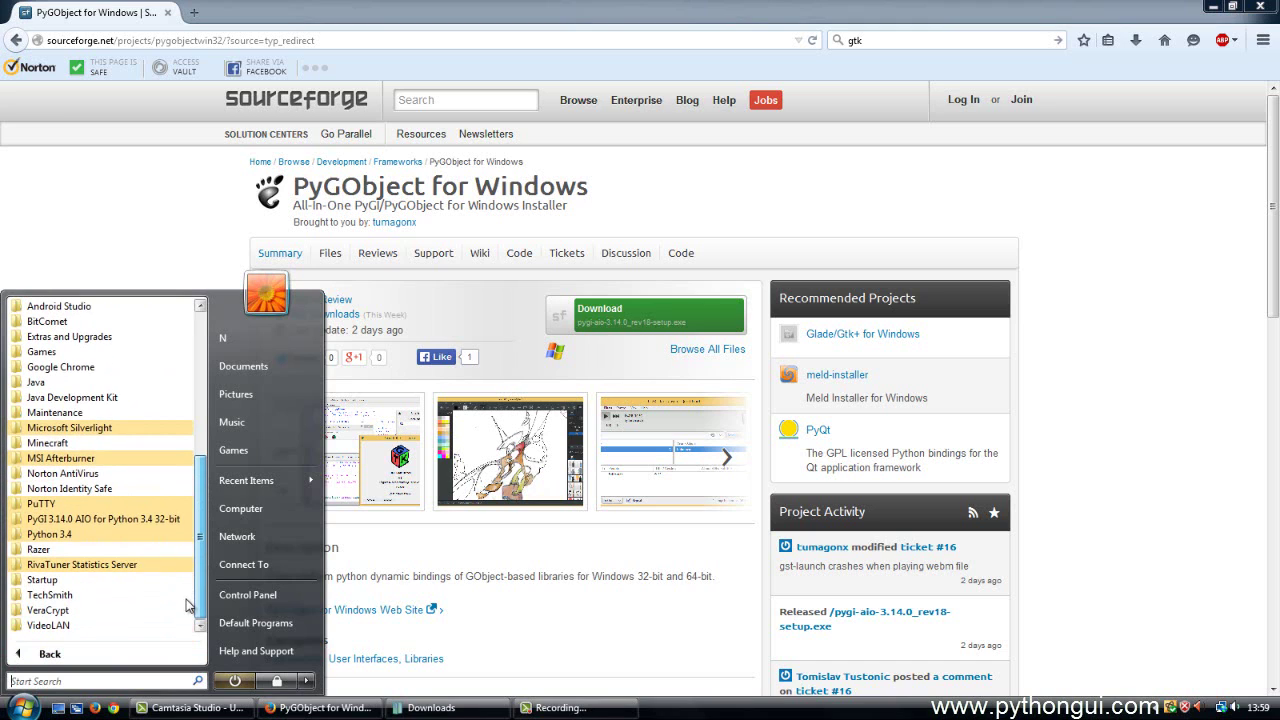
left_click(80, 520)
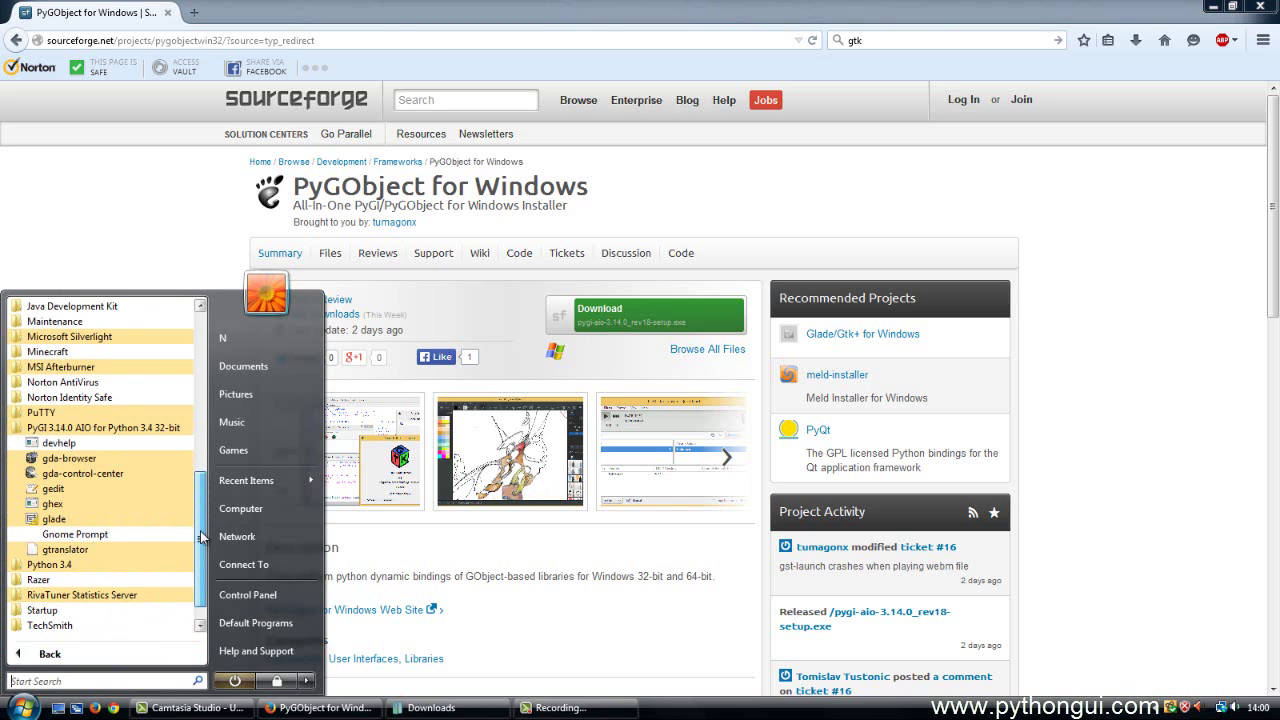
left_click_drag(200, 537, 200, 310)
left_click(144, 245)
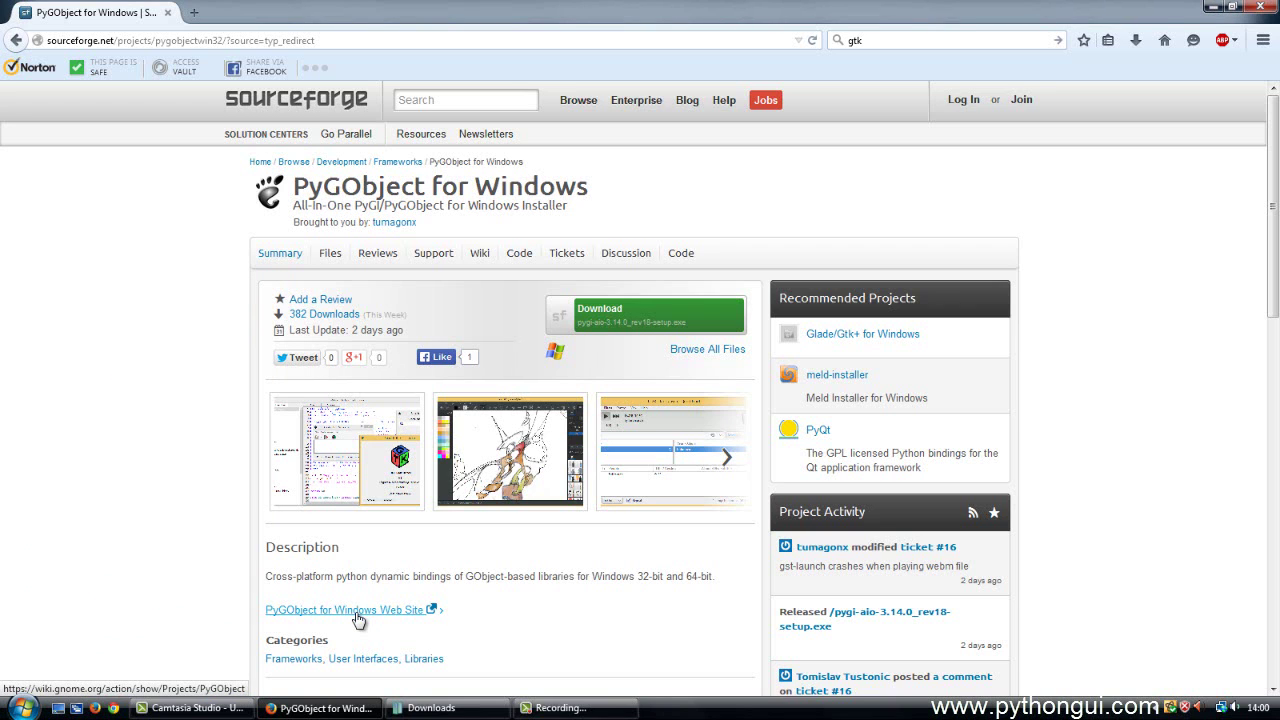
Open the PyGObject wiki in a new tab and follow its Documentation link to The Python GTK+ 3 Tutorial.
left_click(358, 620)
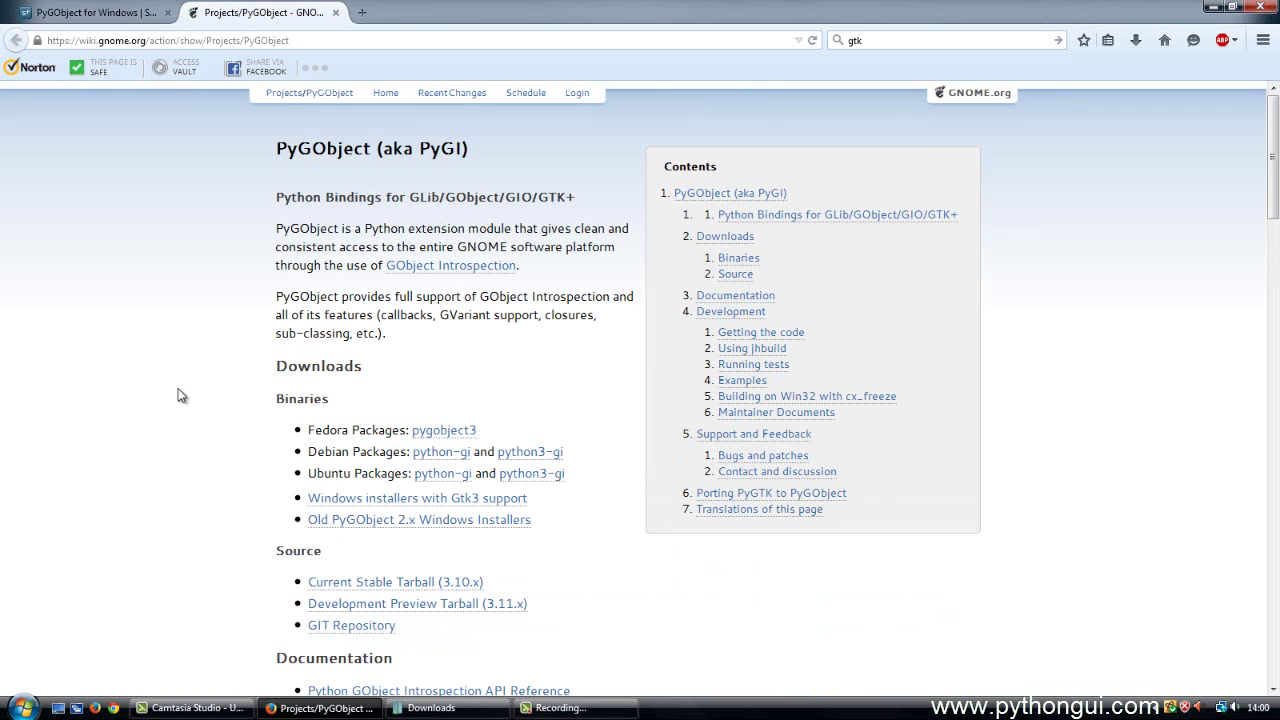
scroll(193, 418, "down", 5)
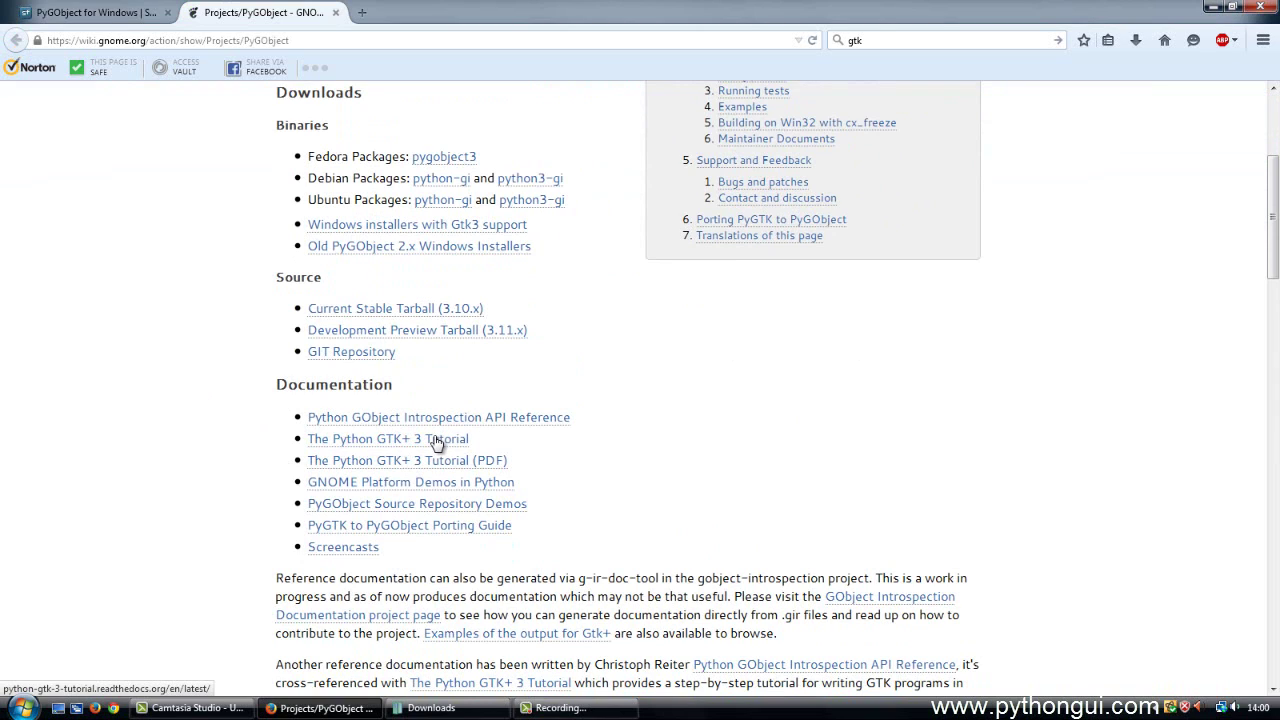
left_click(437, 443)
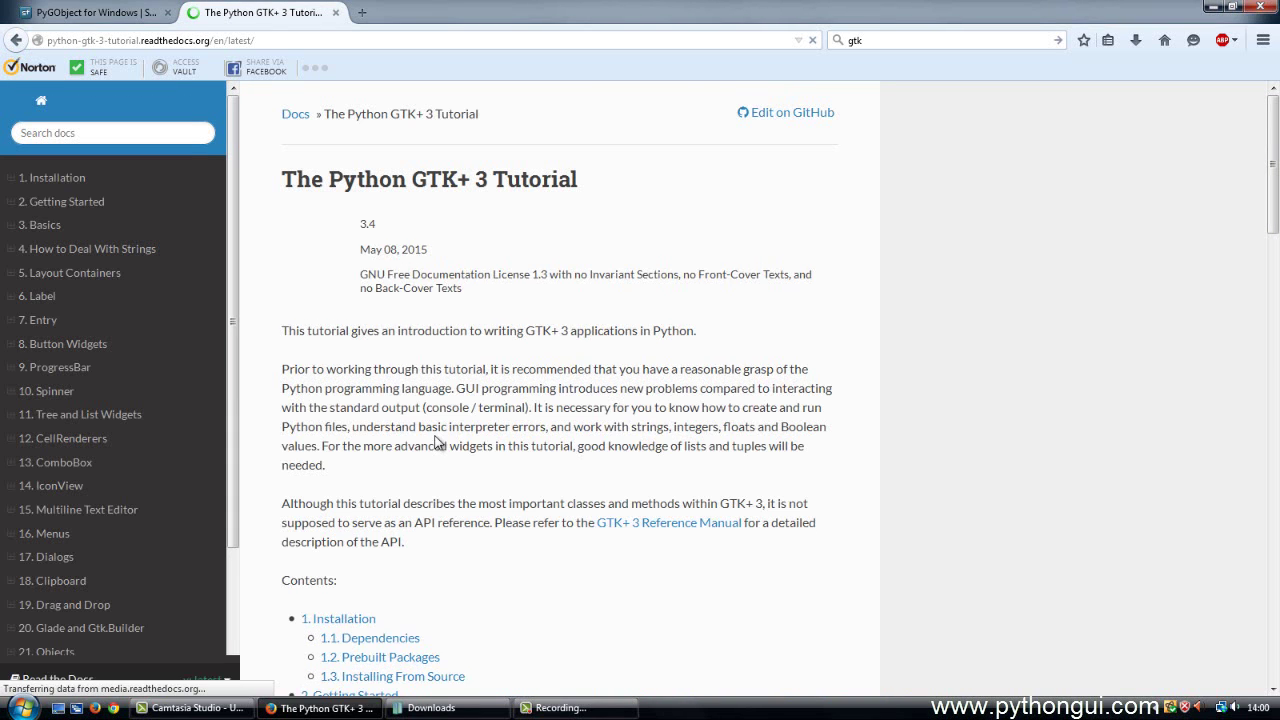
Bookmark the Python GTK+ 3 Tutorial page in Firefox.
left_click(1084, 46)
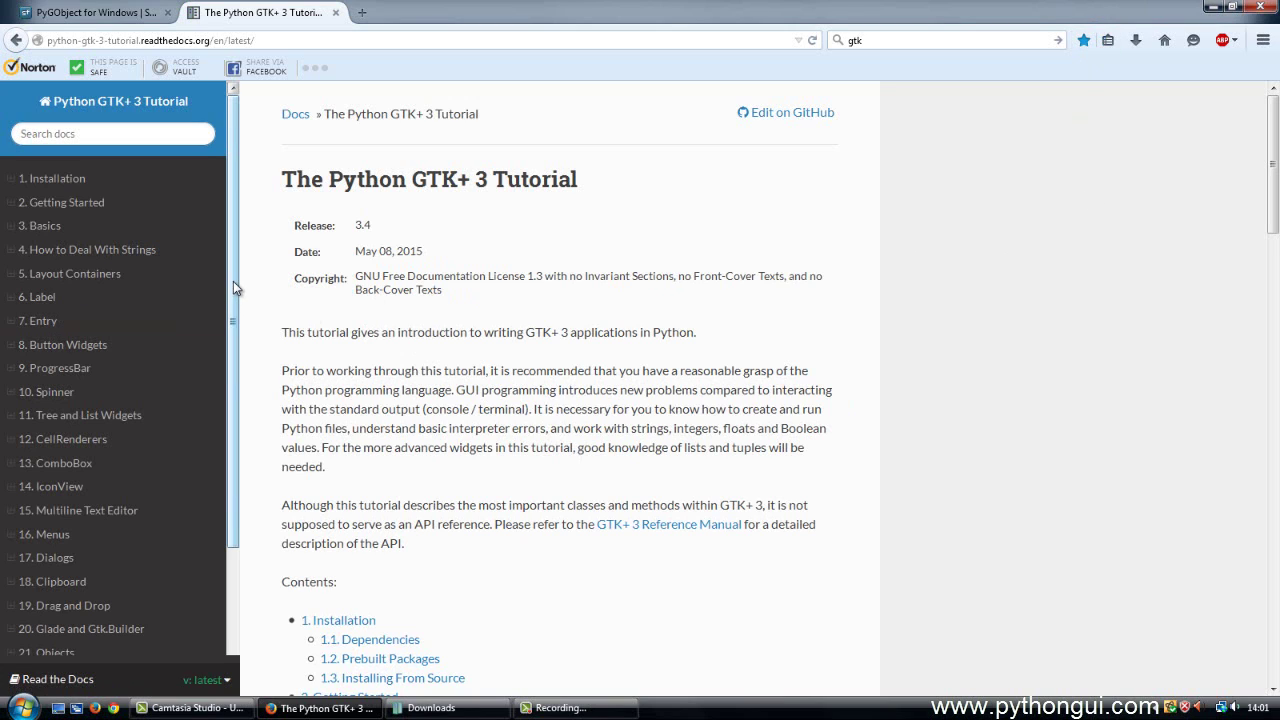
left_click_drag(233, 288, 256, 268)
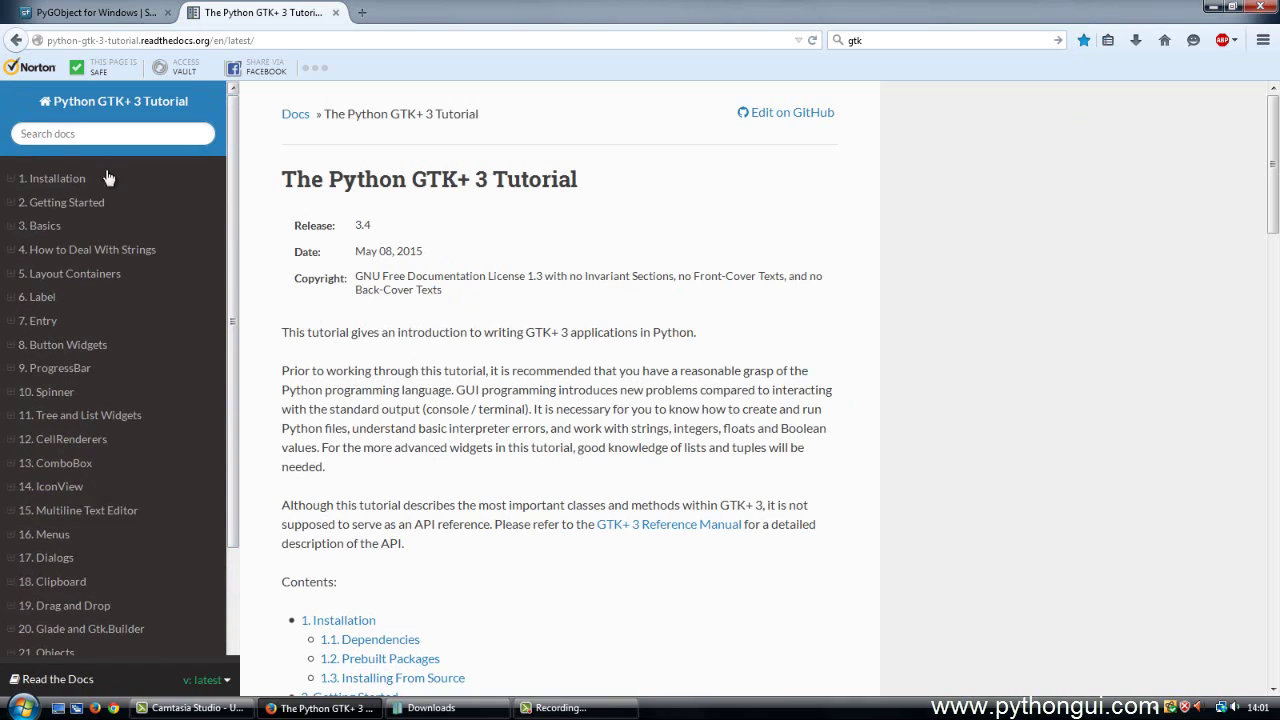
scroll(486, 234, "down", 15)
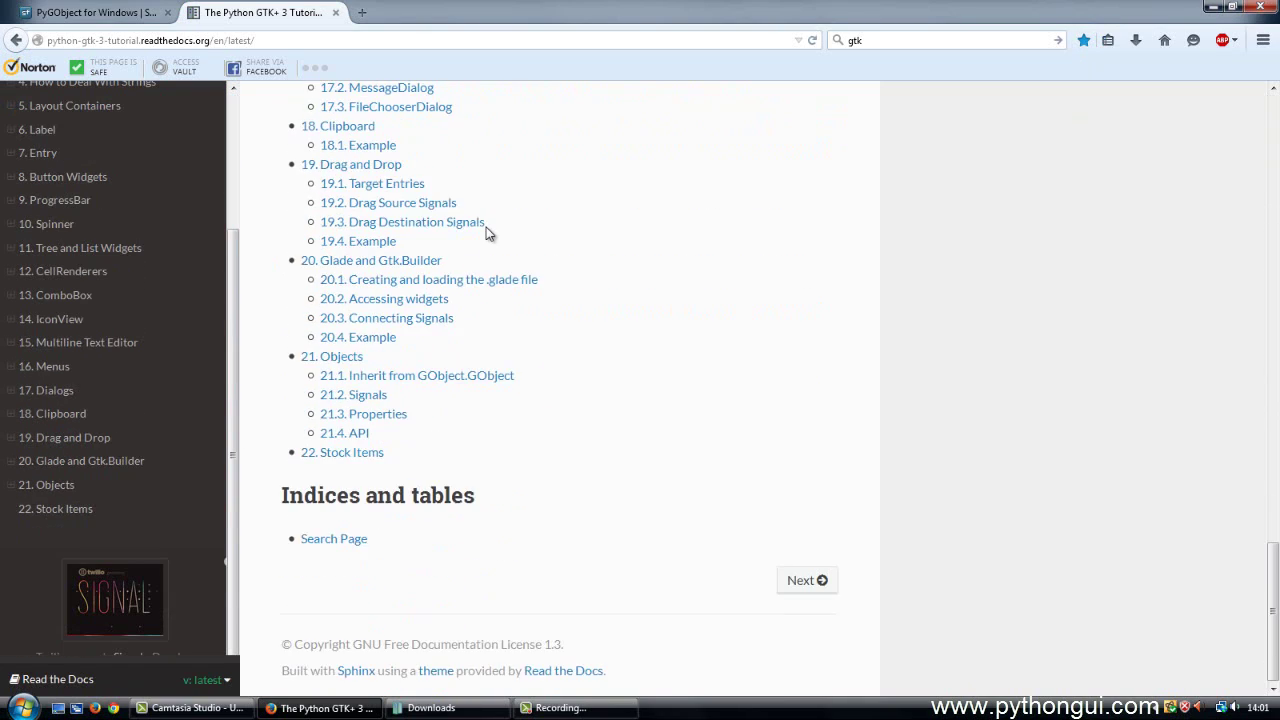
scroll(486, 234, "up", 15)
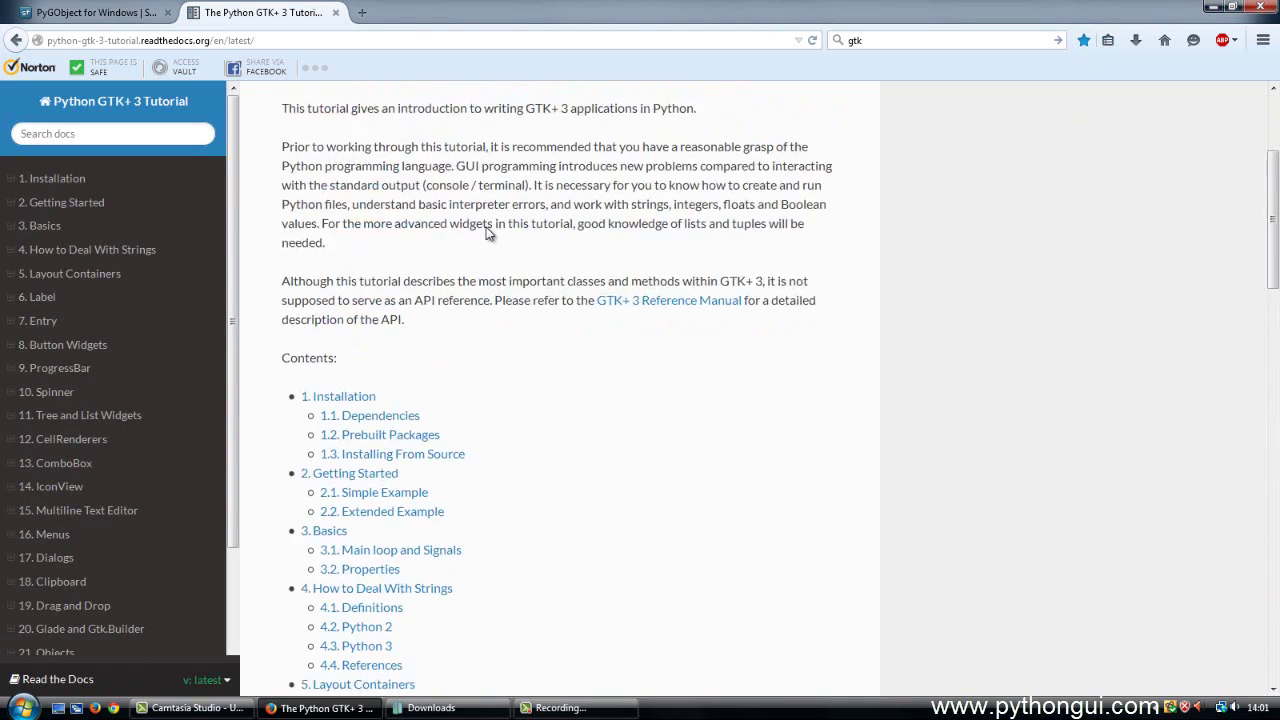
scroll(486, 234, "up", 2)
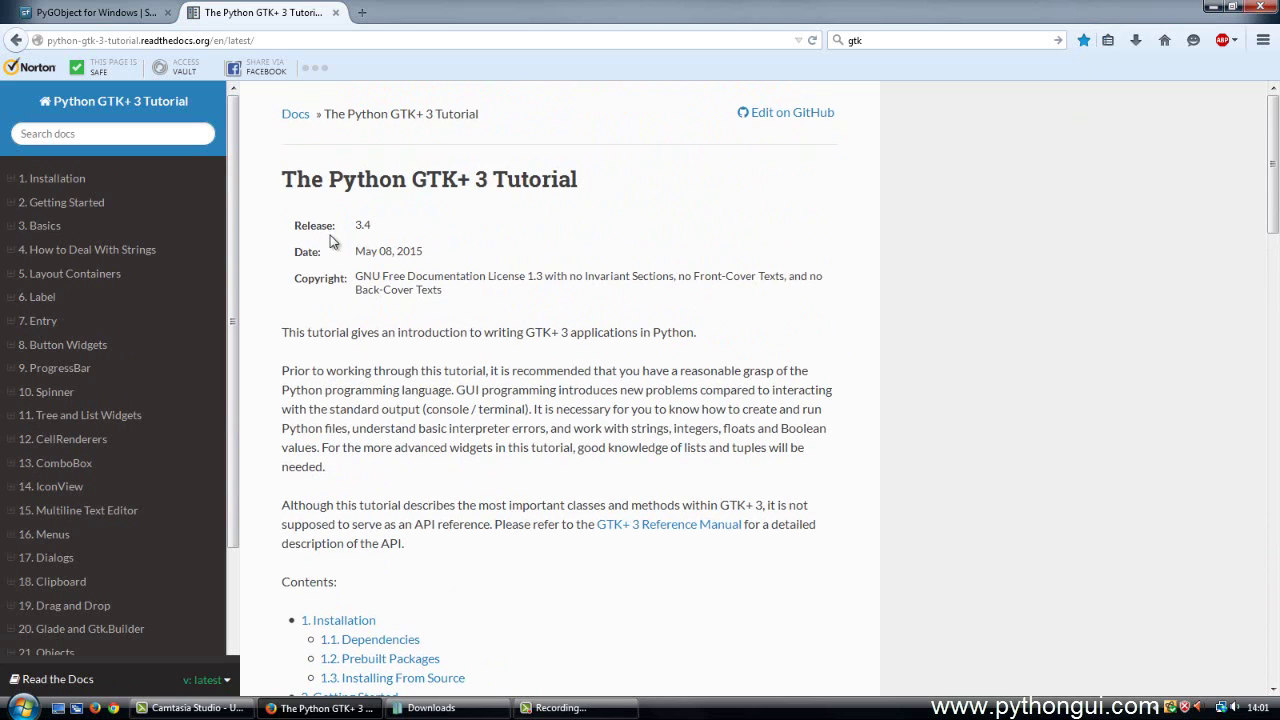
Go to the '2. Getting Started' chapter and select the code line 'from gi.repository import Gtk'.
left_click(62, 205)
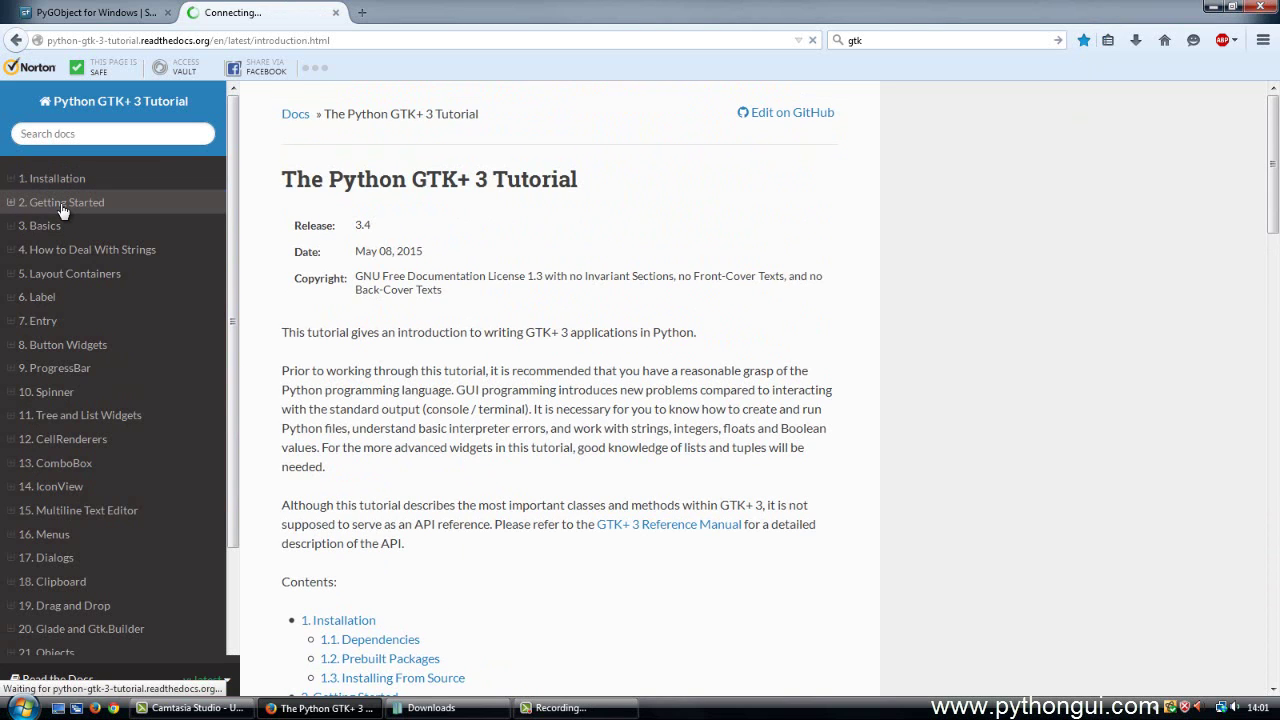
scroll(646, 357, "down", 2)
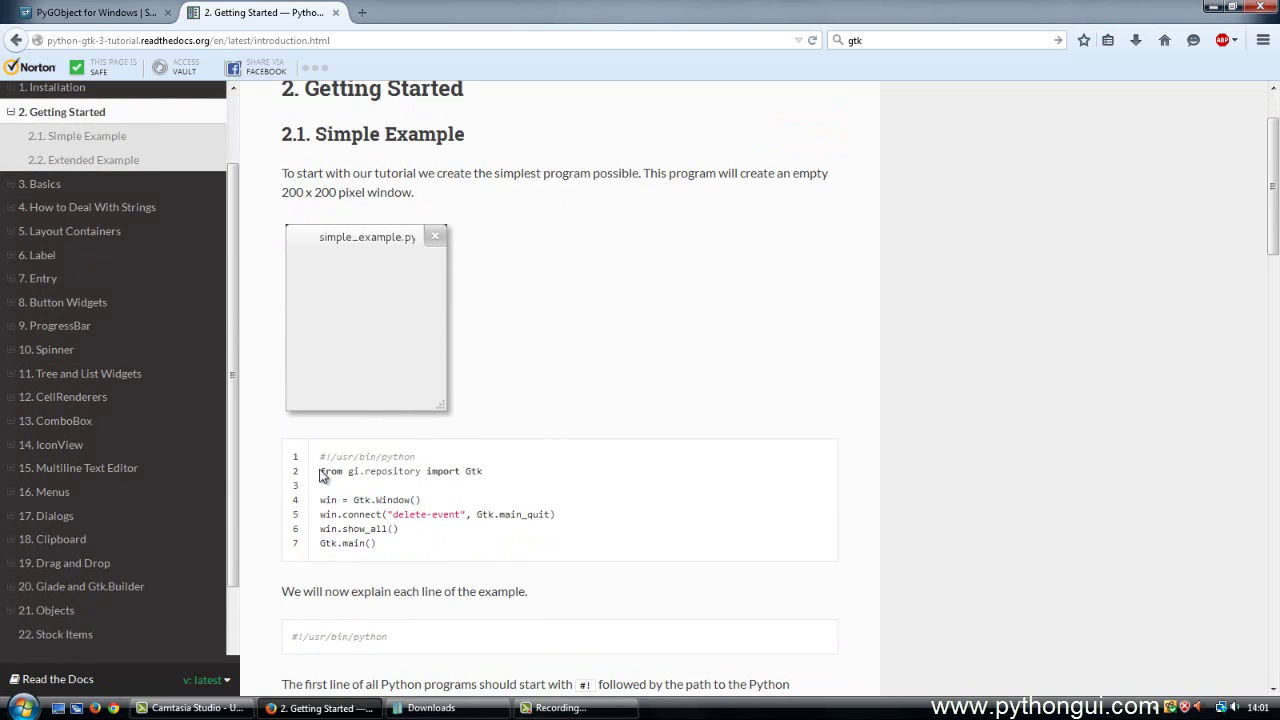
left_click_drag(320, 473, 530, 475)
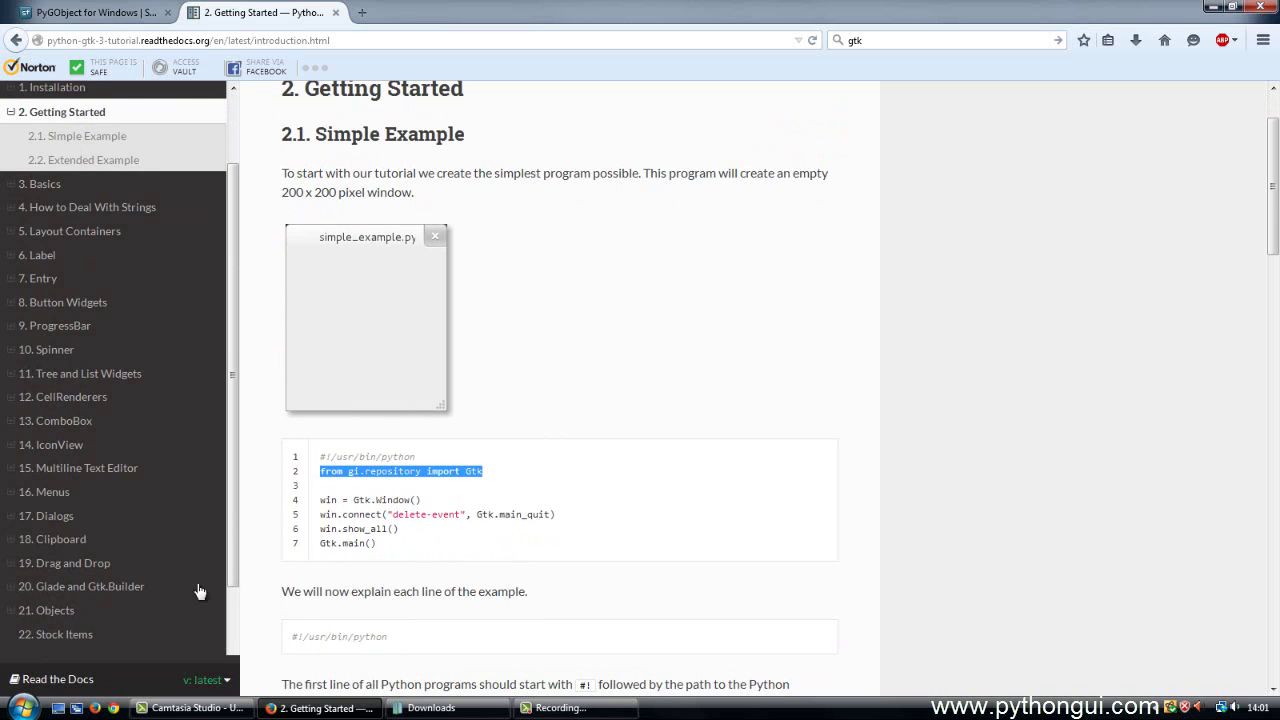
Launch Command Prompt from the Start search with 'cmd' and start the Python 3.4.3 interpreter.
left_click(22, 707)
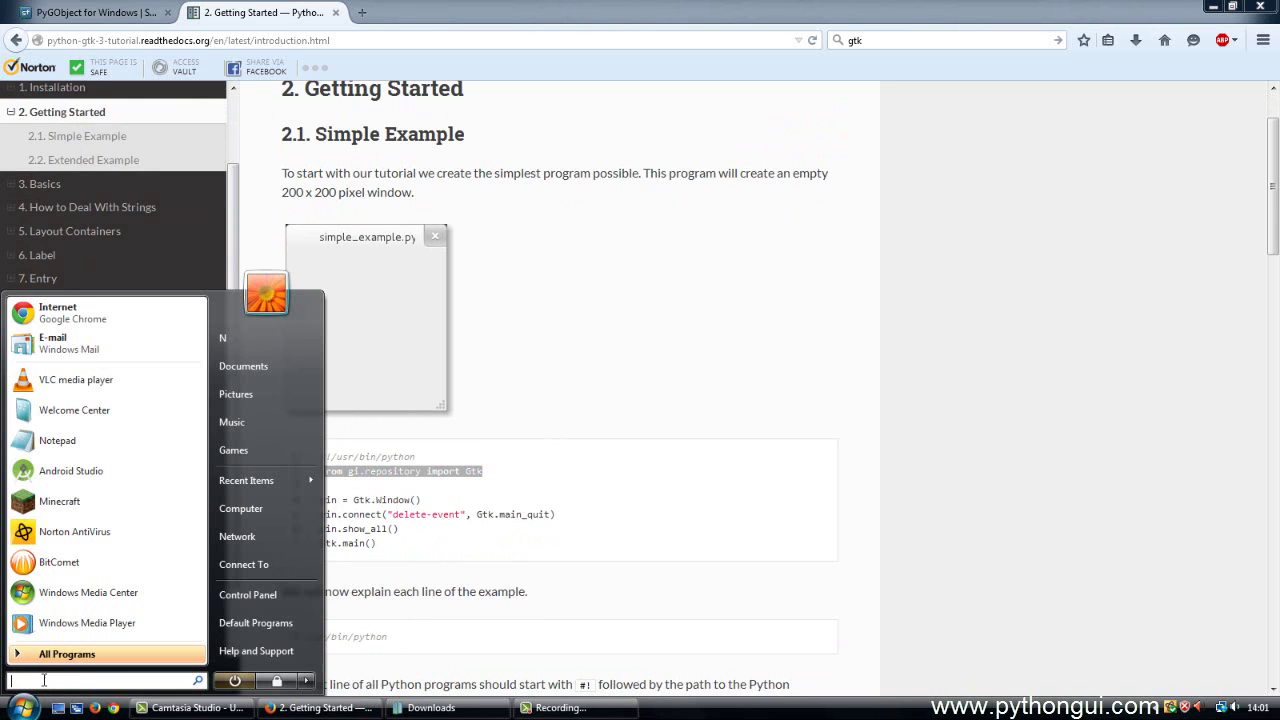
type("cmd")
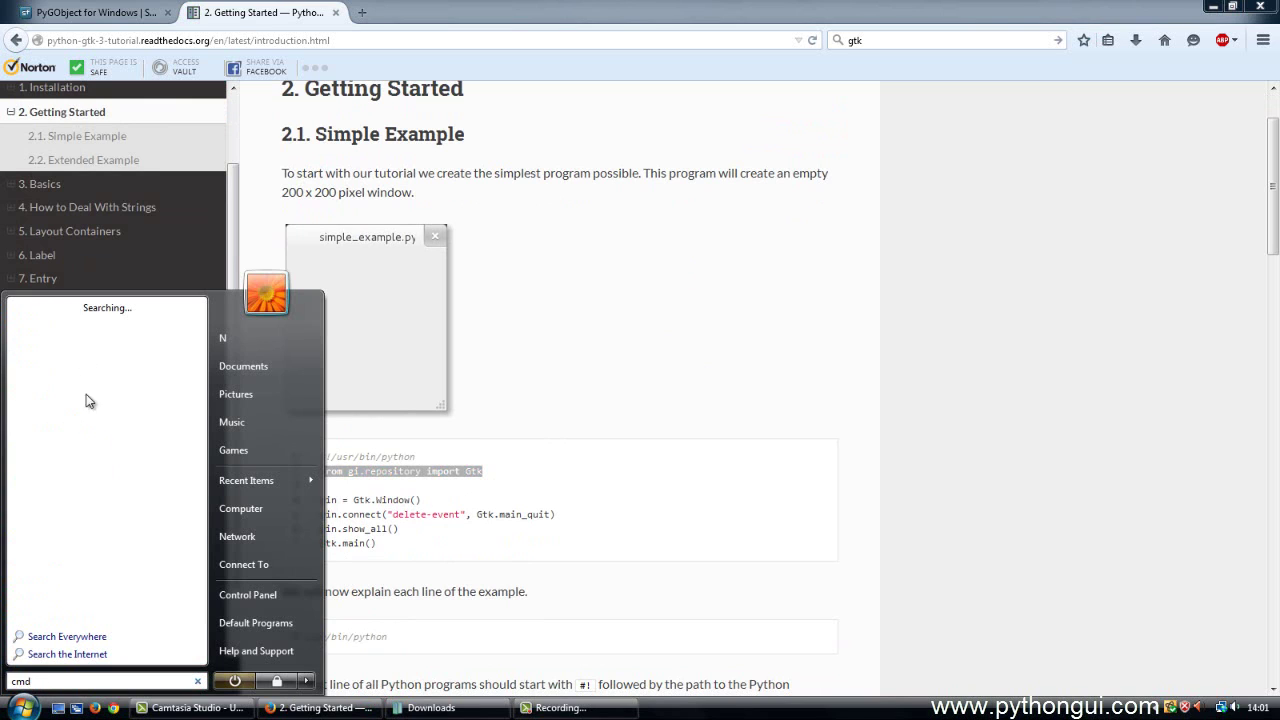
key("Return")
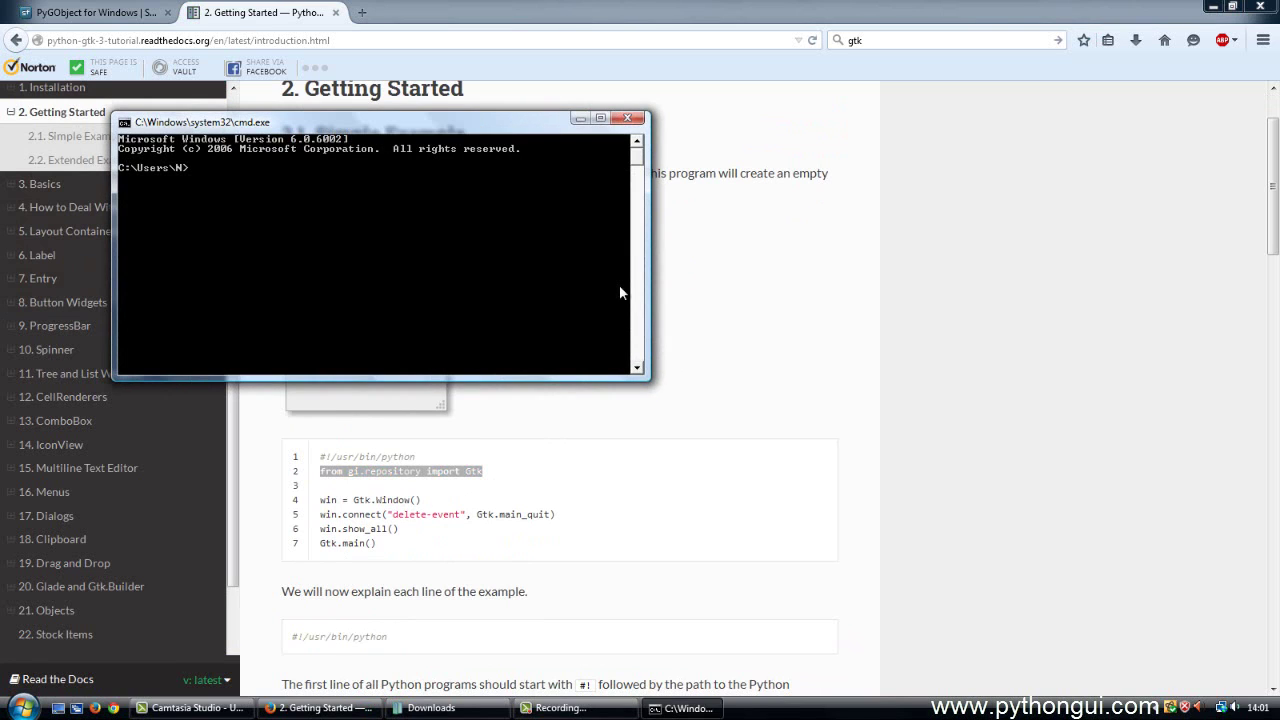
left_click_drag(434, 127, 836, 221)
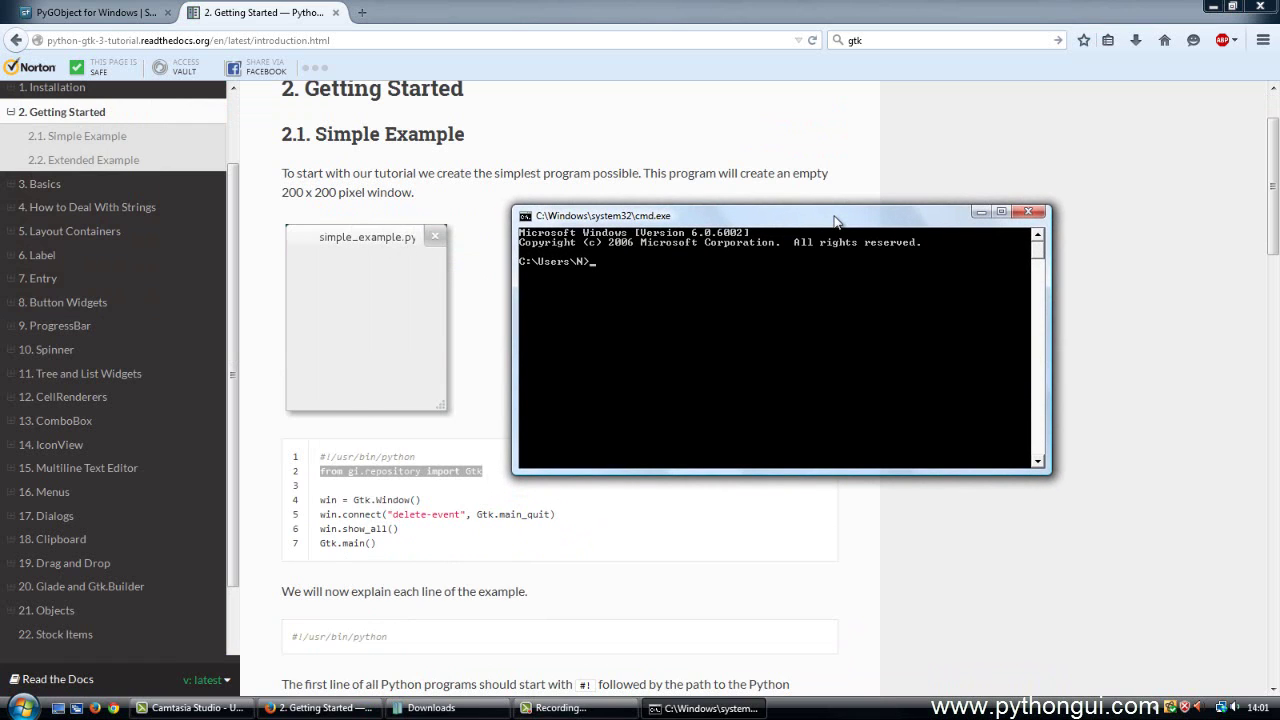
type("python")
key("Return")
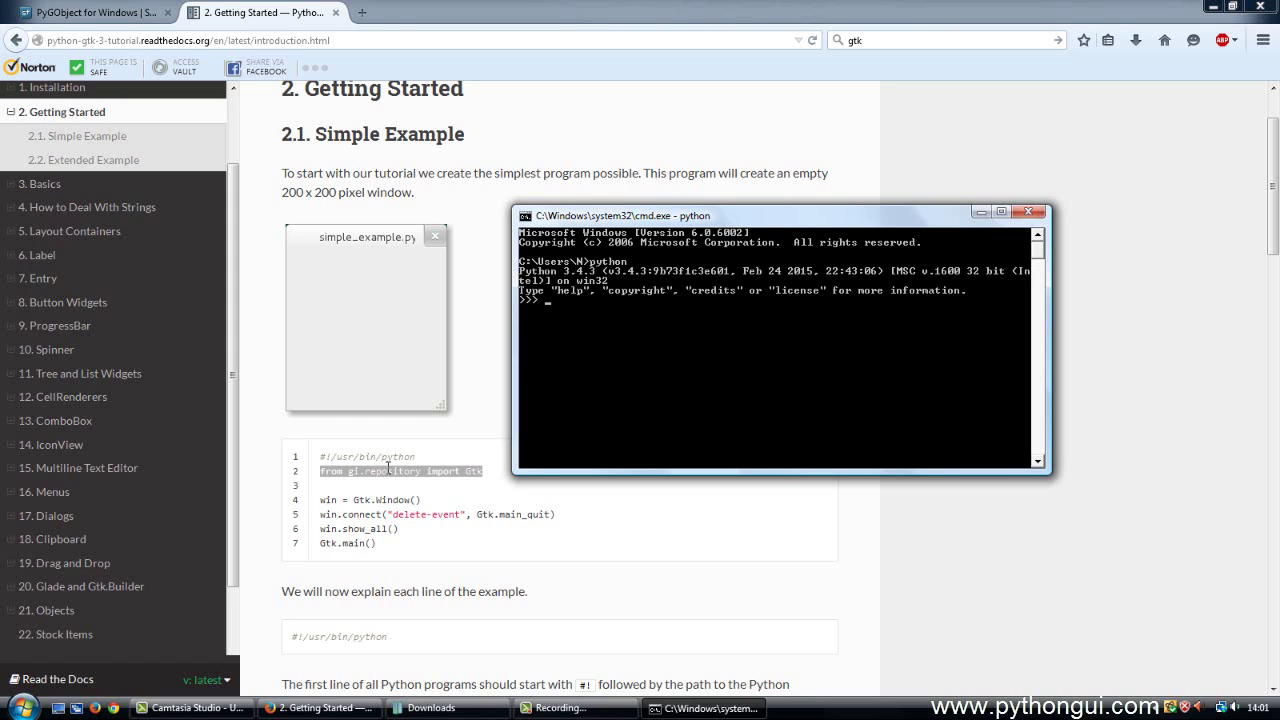
Copy the 'from gi.repository import Gtk' line from the tutorial page.
left_click(333, 470)
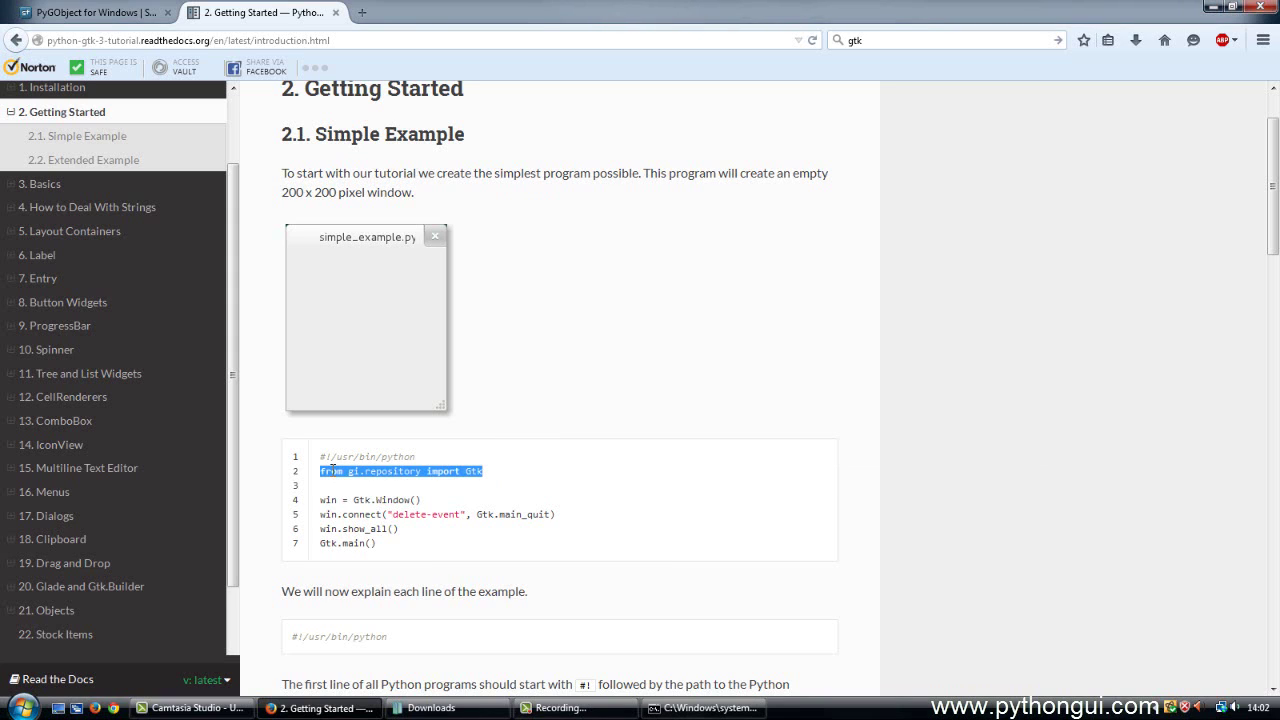
right_click(333, 470)
left_click(352, 484)
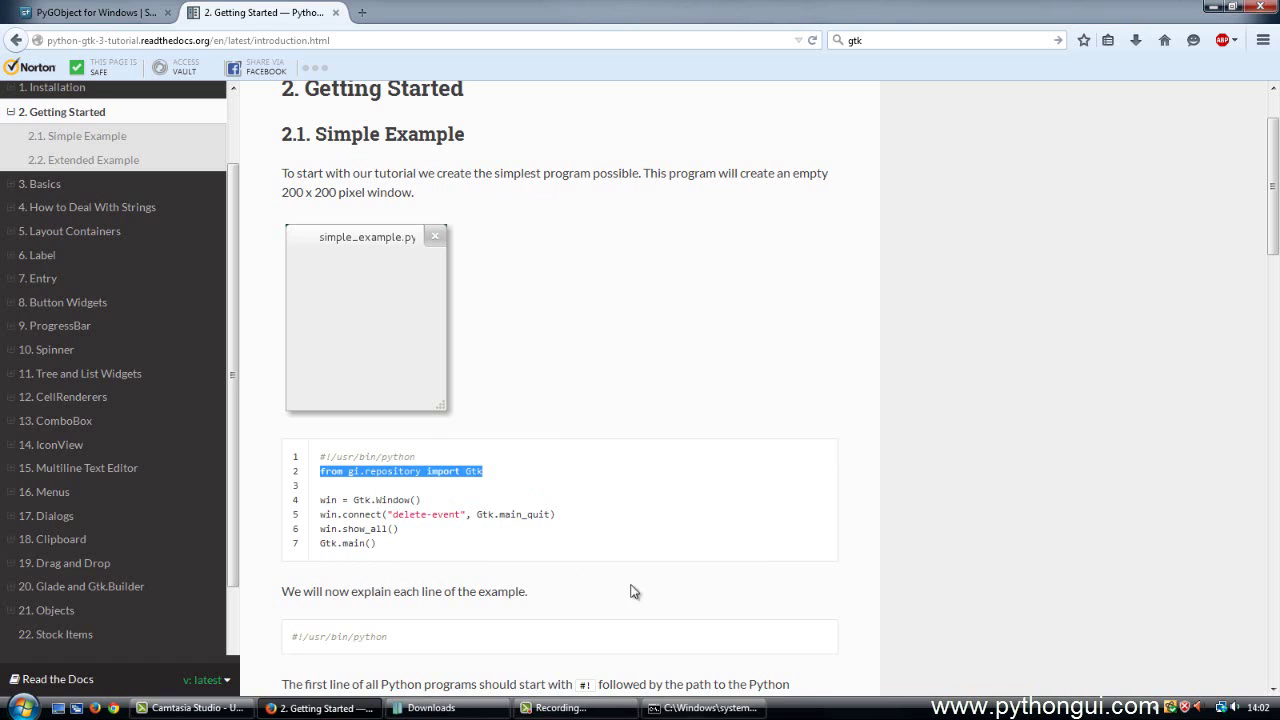
Paste the import line at the Python >>> prompt and run it, confirming no error.
left_click(704, 709)
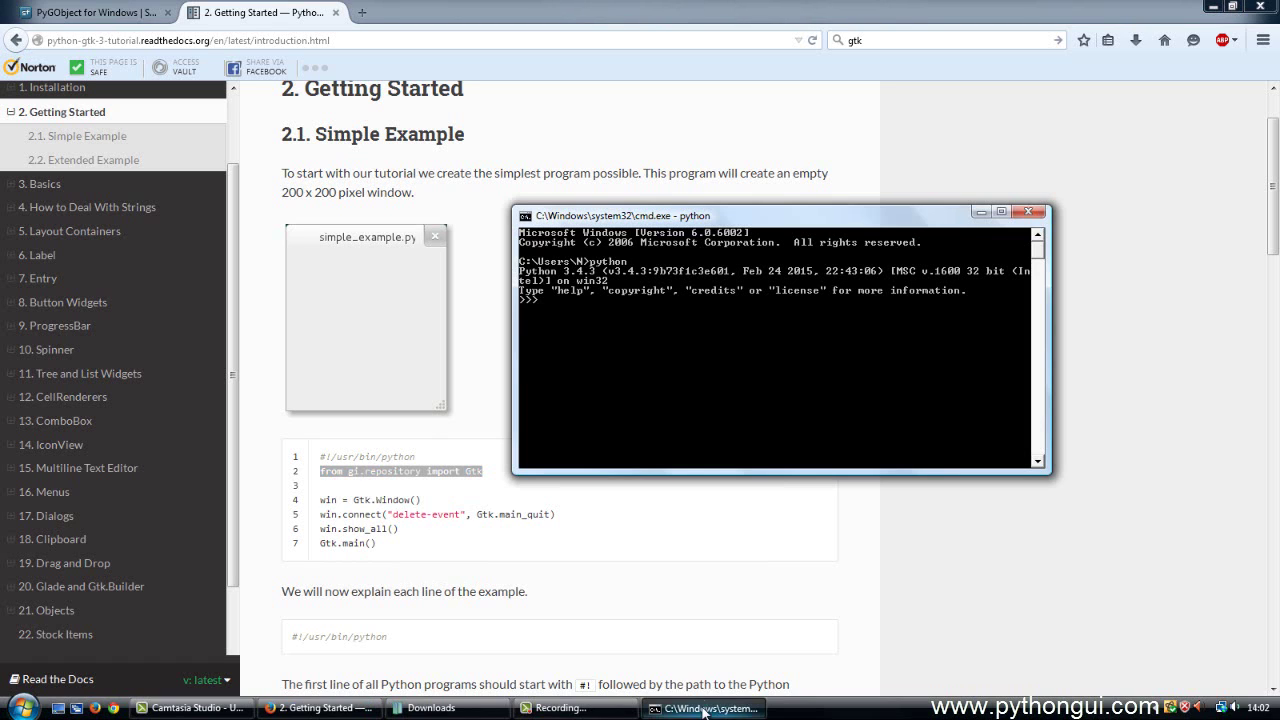
right_click(545, 303)
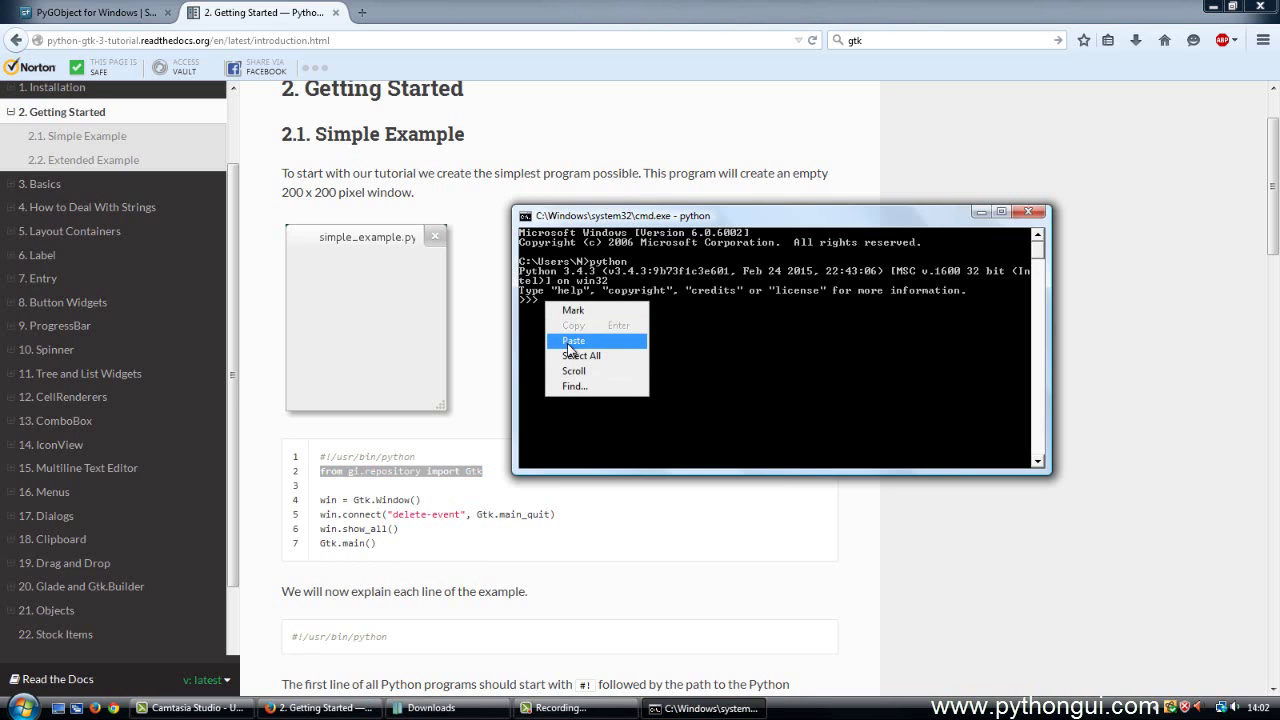
left_click(570, 342)
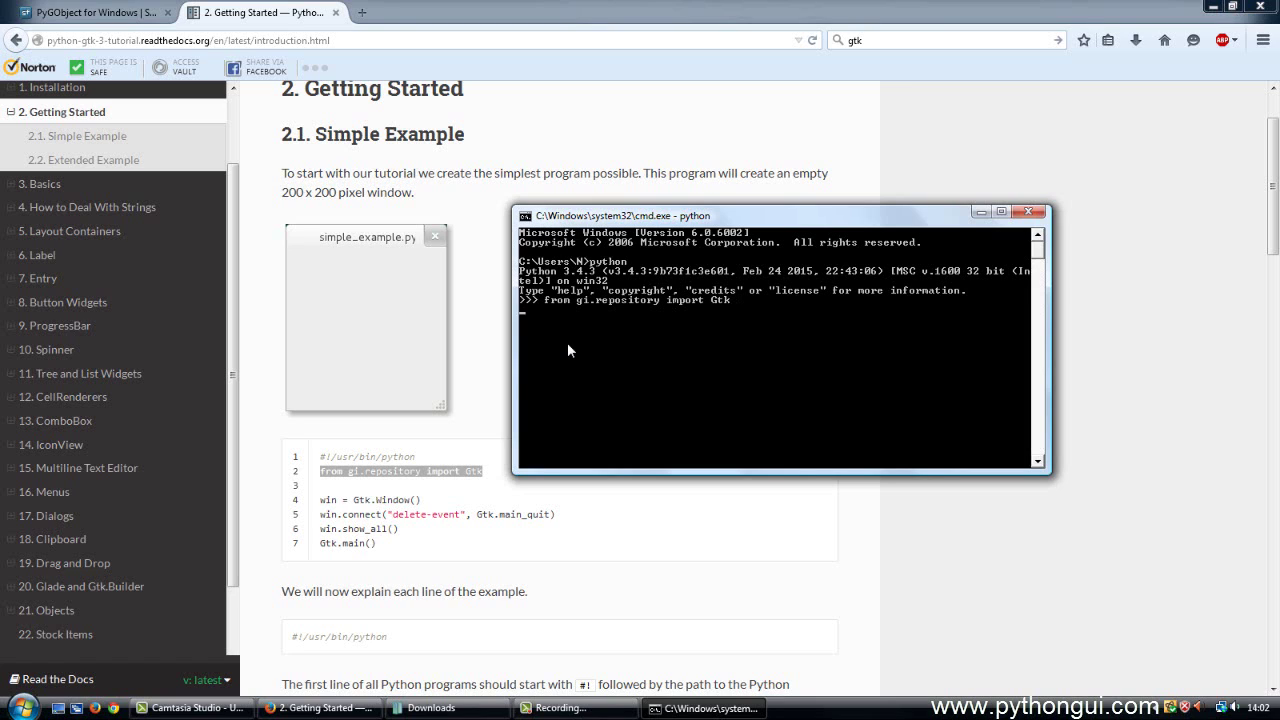
key("Return")
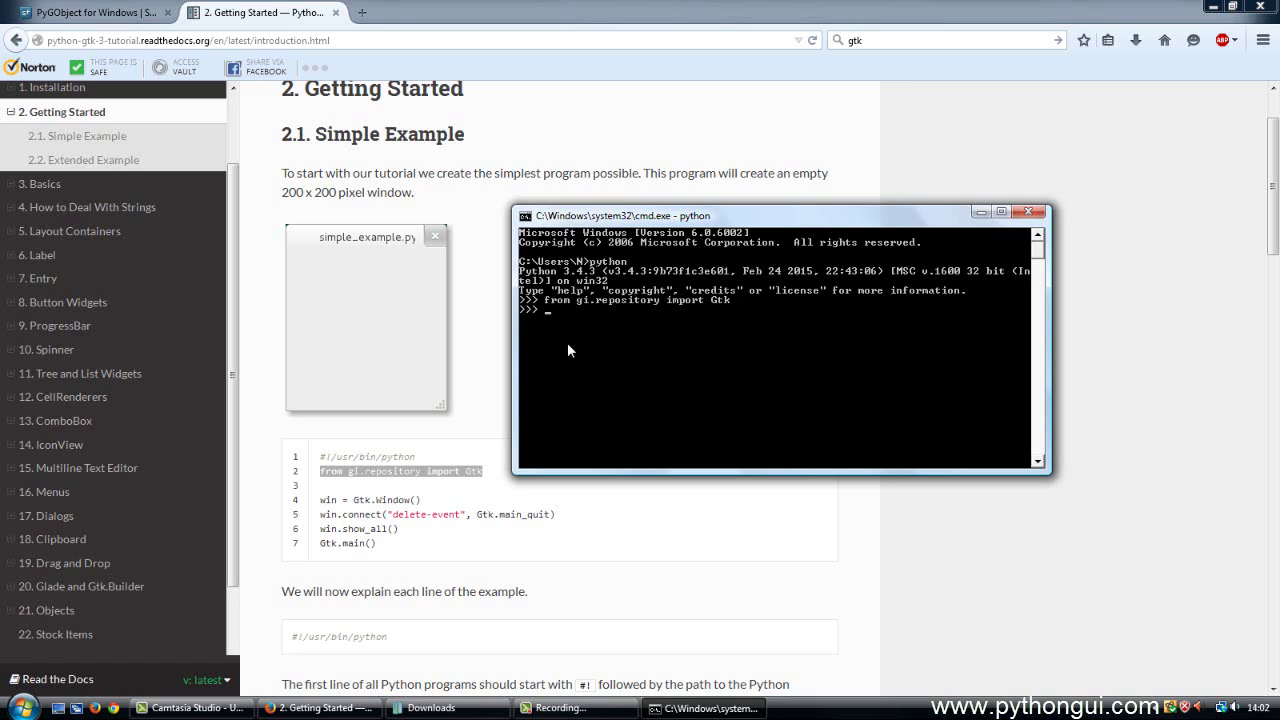